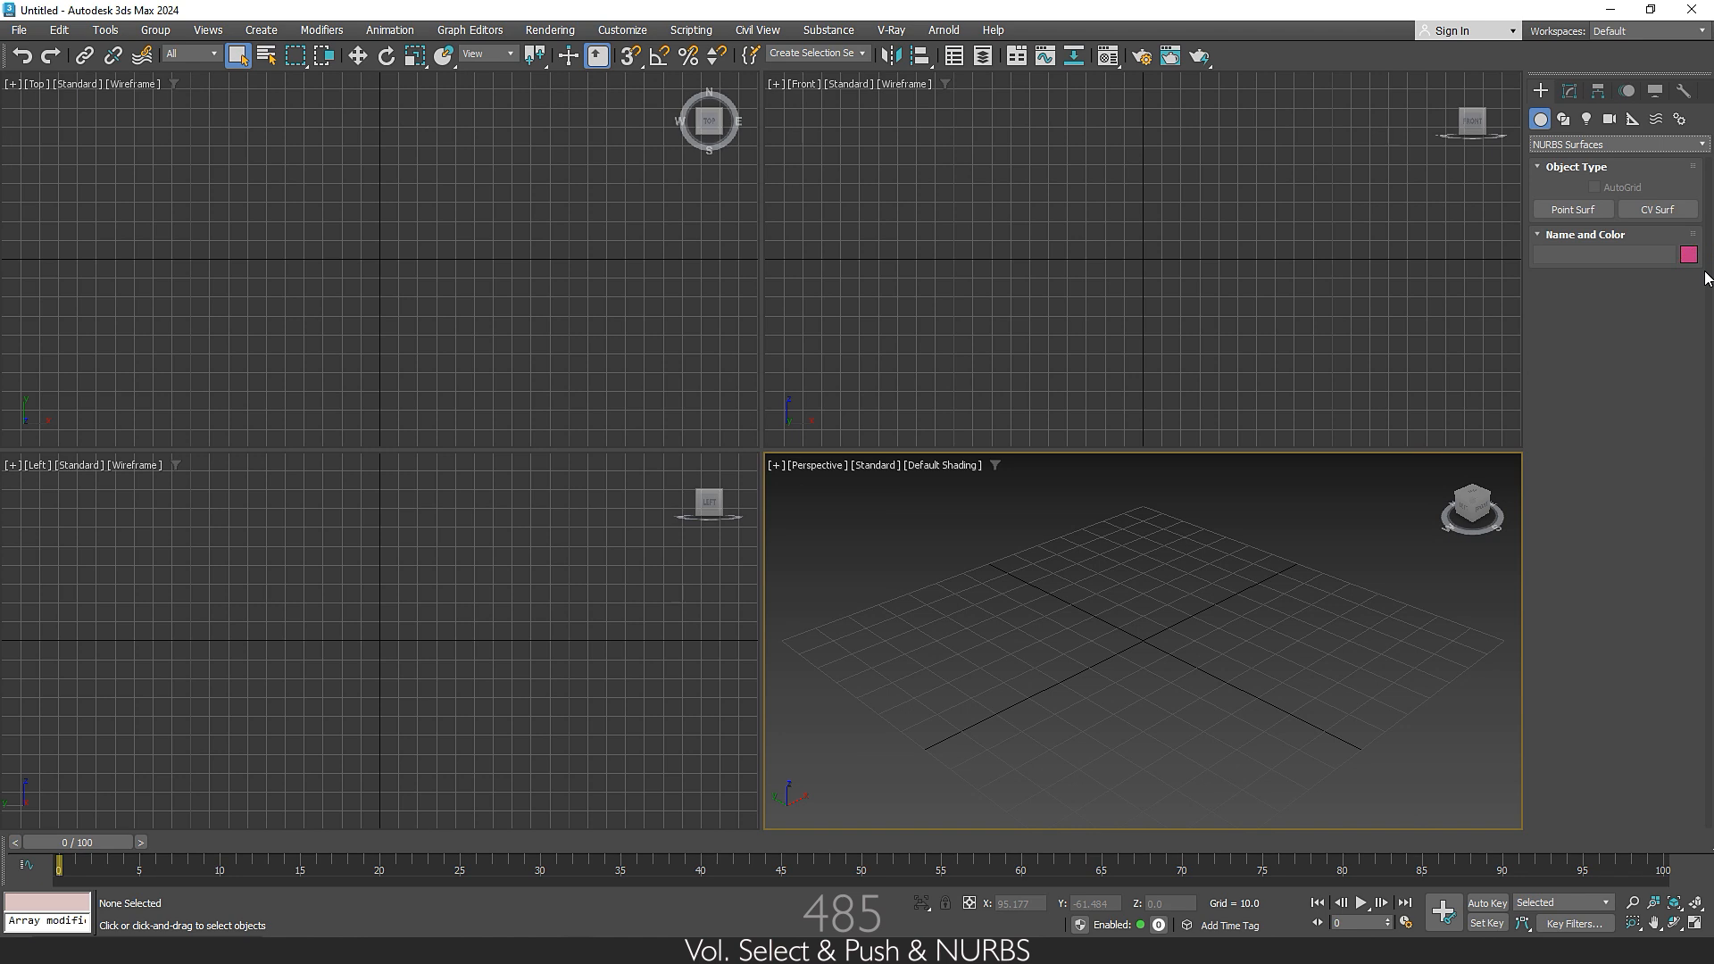
Draw a large rectangular Point Surf across the grid in the maximized perspective view
left_click(1606, 214)
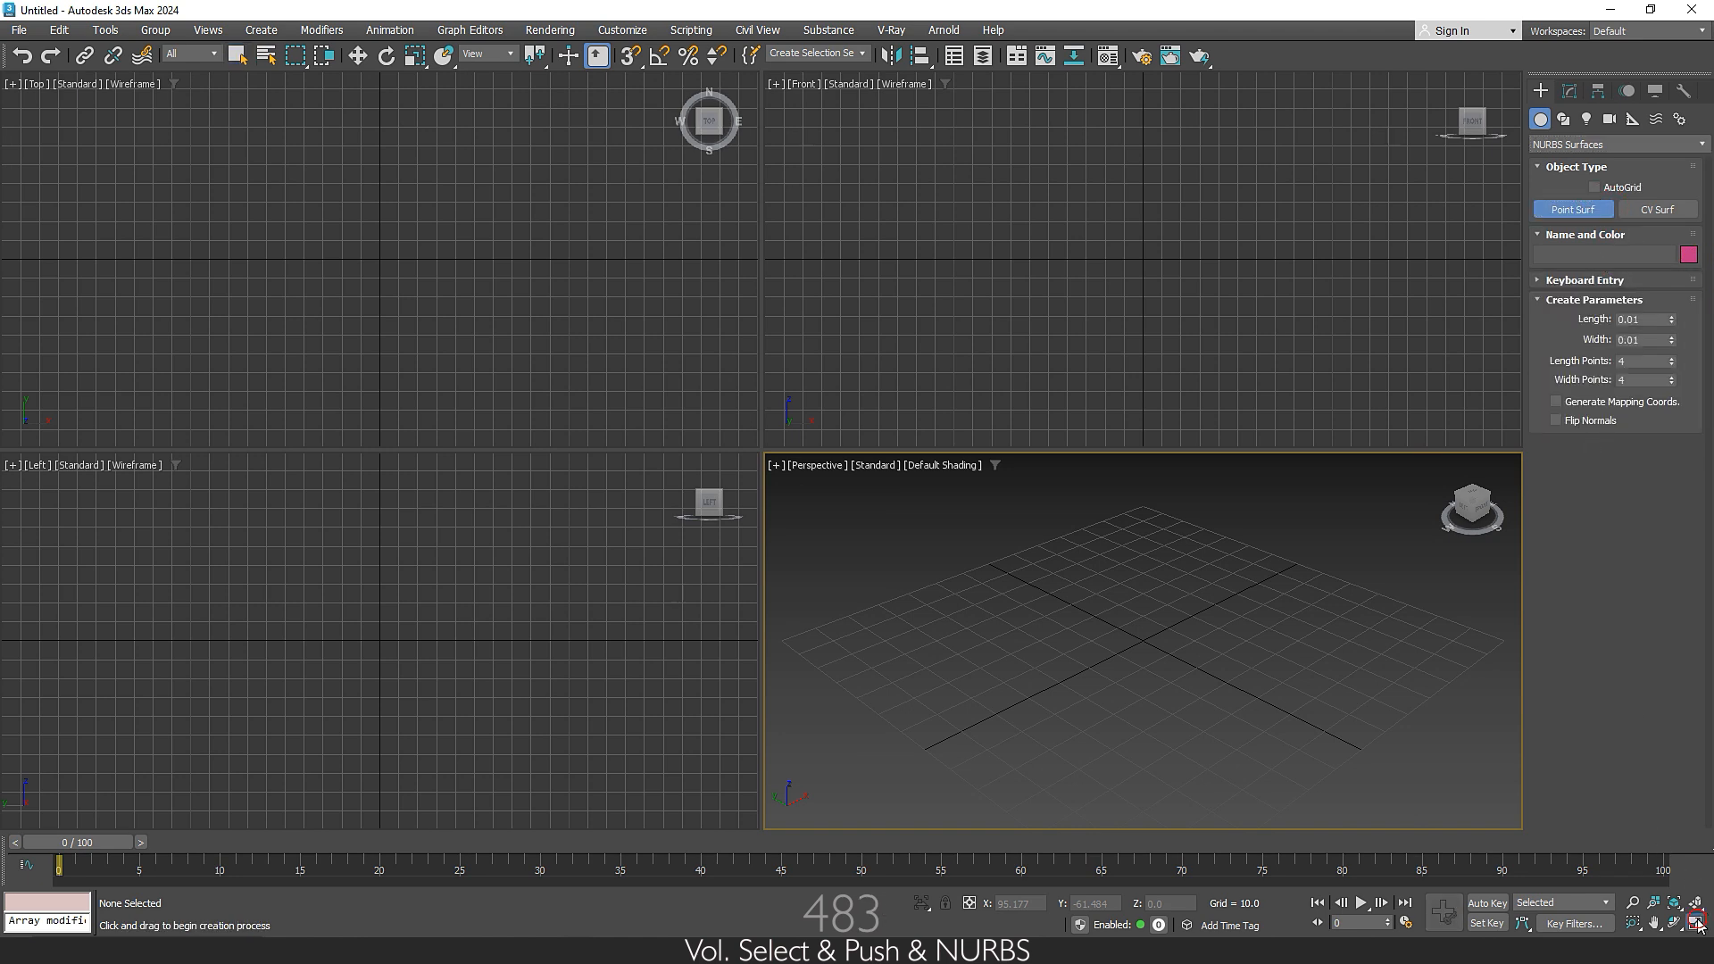
left_click(1696, 922)
left_click_drag(34, 616, 1677, 380)
right_click(987, 470)
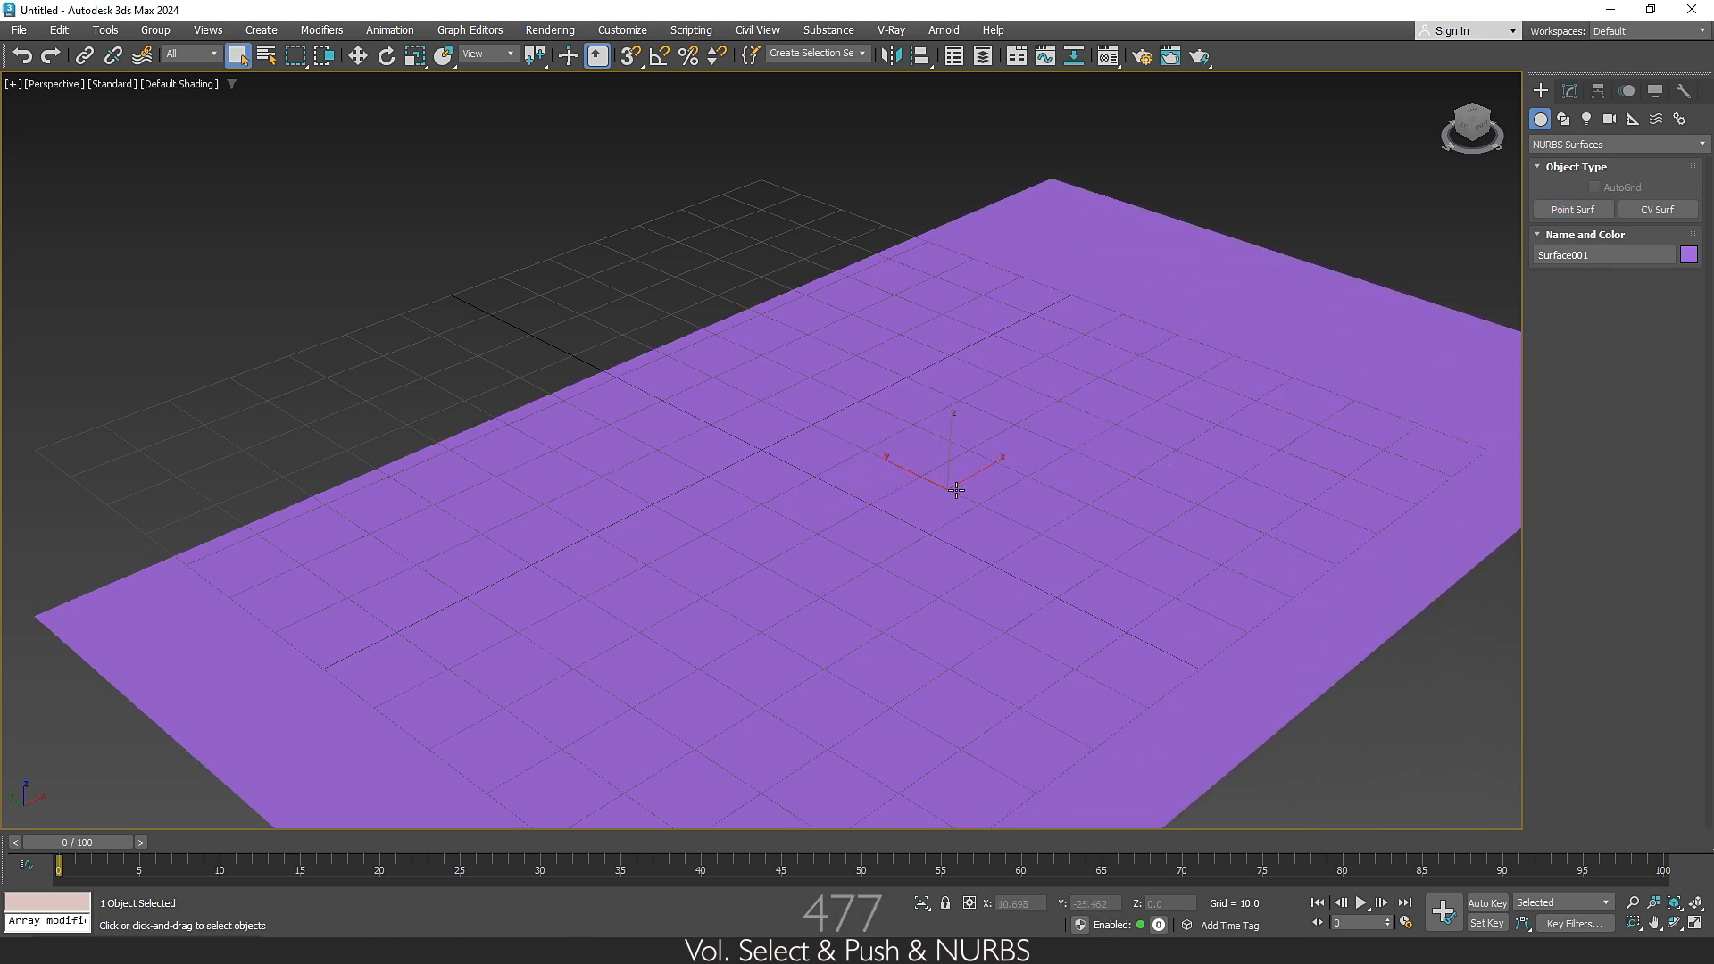
Move the point surface to the world origin by zeroing its X and Y position
key("w")
right_click(1051, 905)
right_click(1126, 904)
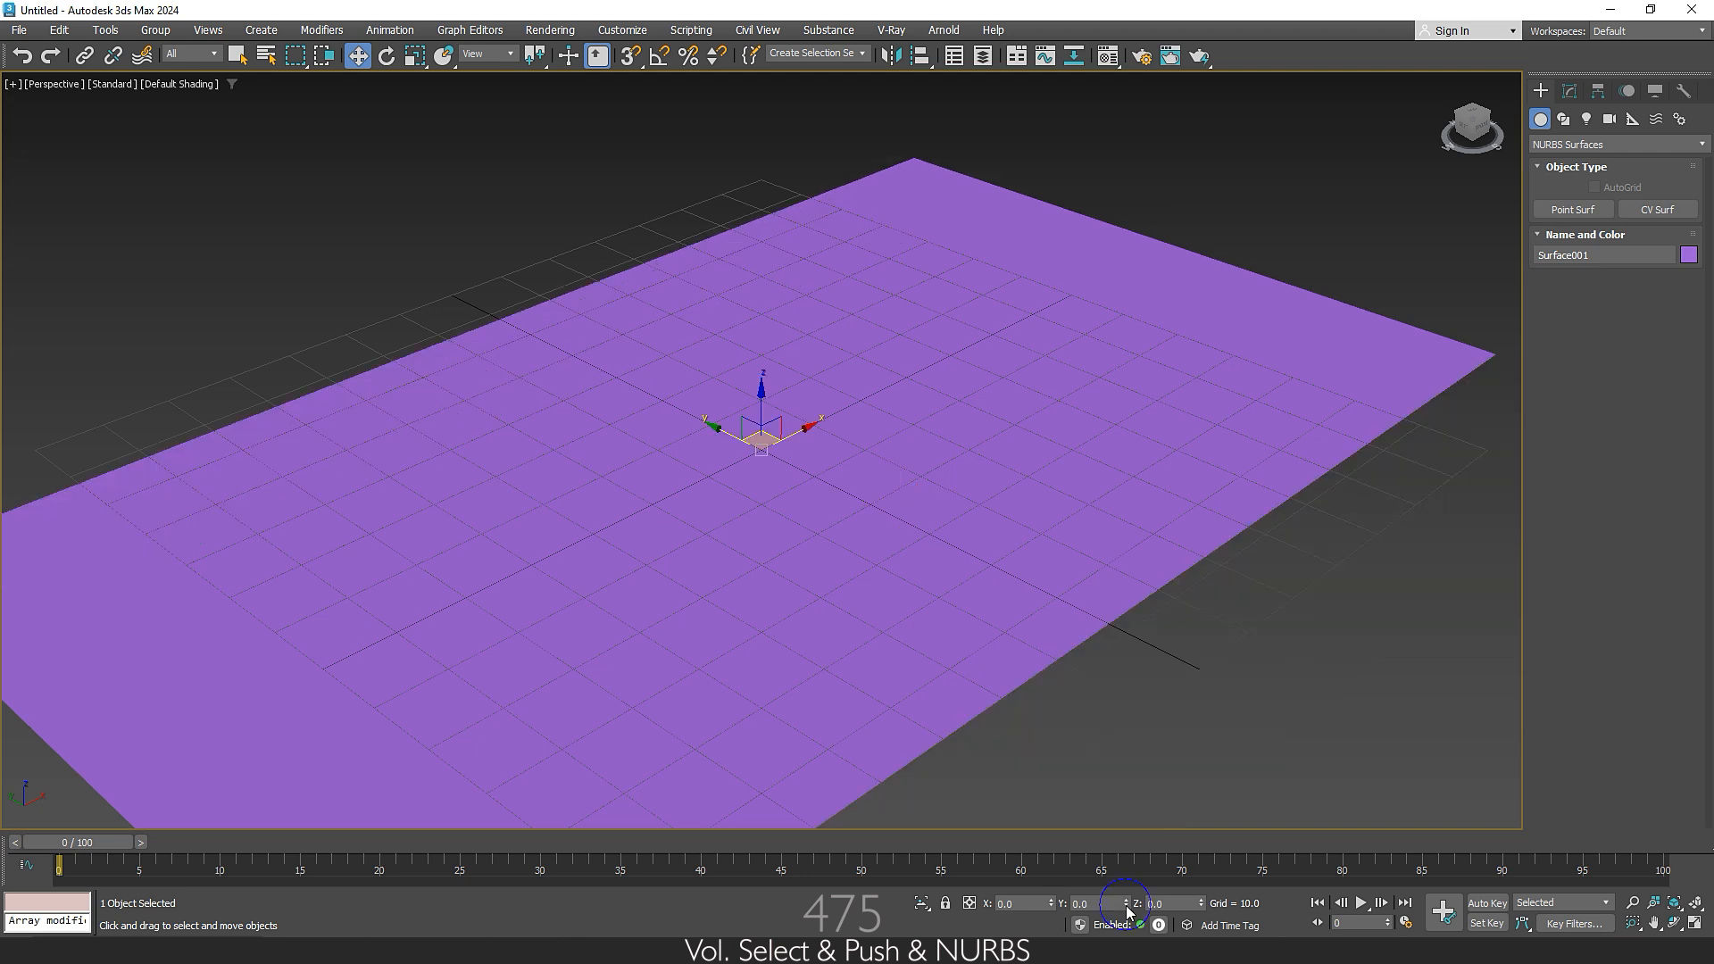
Change the surface's object color to light grey
left_click(1569, 91)
left_click(1702, 117)
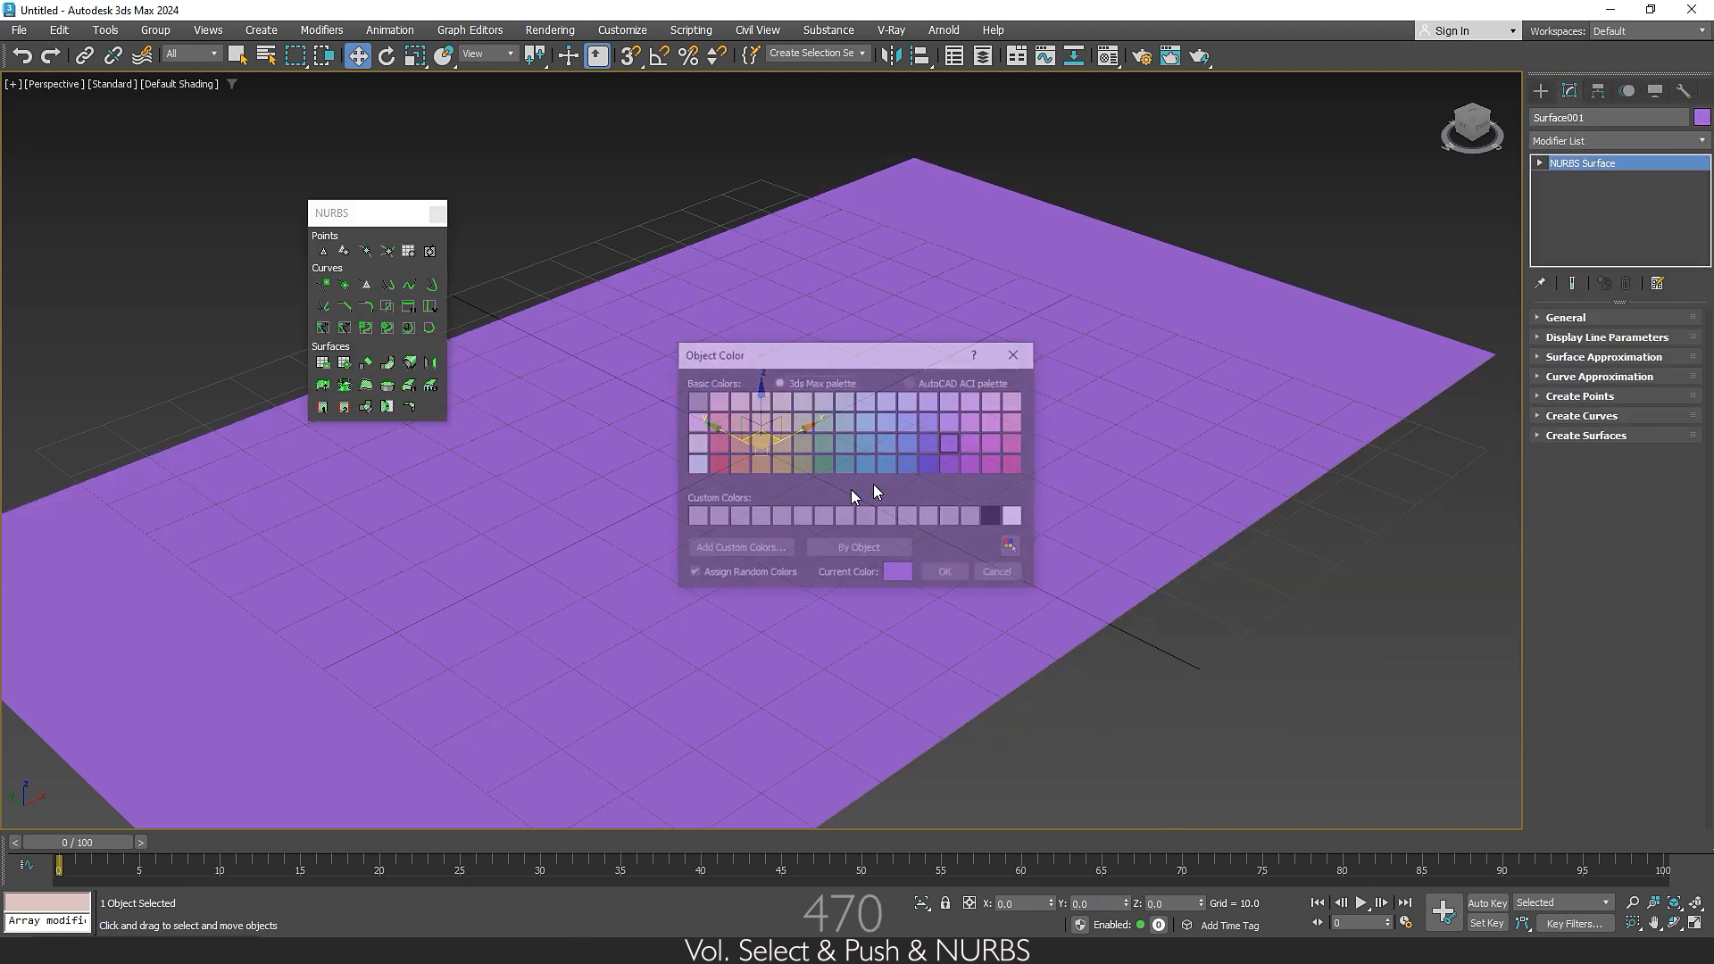
left_click(873, 517)
left_click(946, 575)
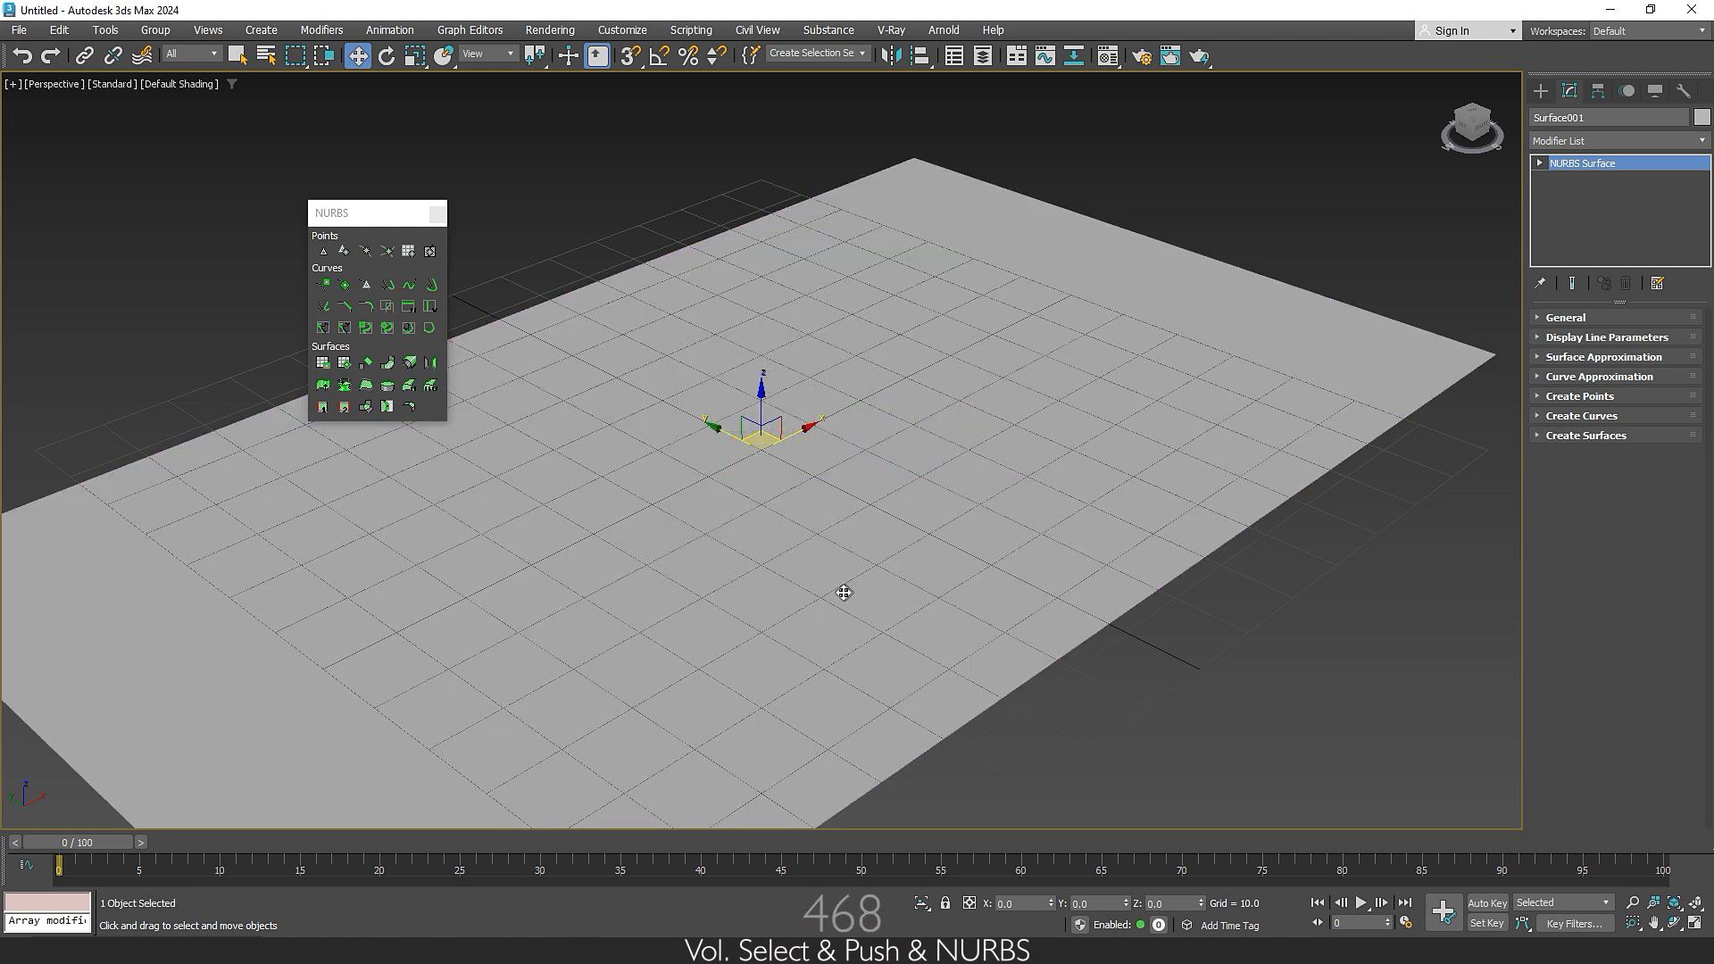
Sculpt the NURBS surface at point level, raising interior points into hills and lowering an interior and an edge point into dips
middle_click_drag(876, 618, 968, 617)
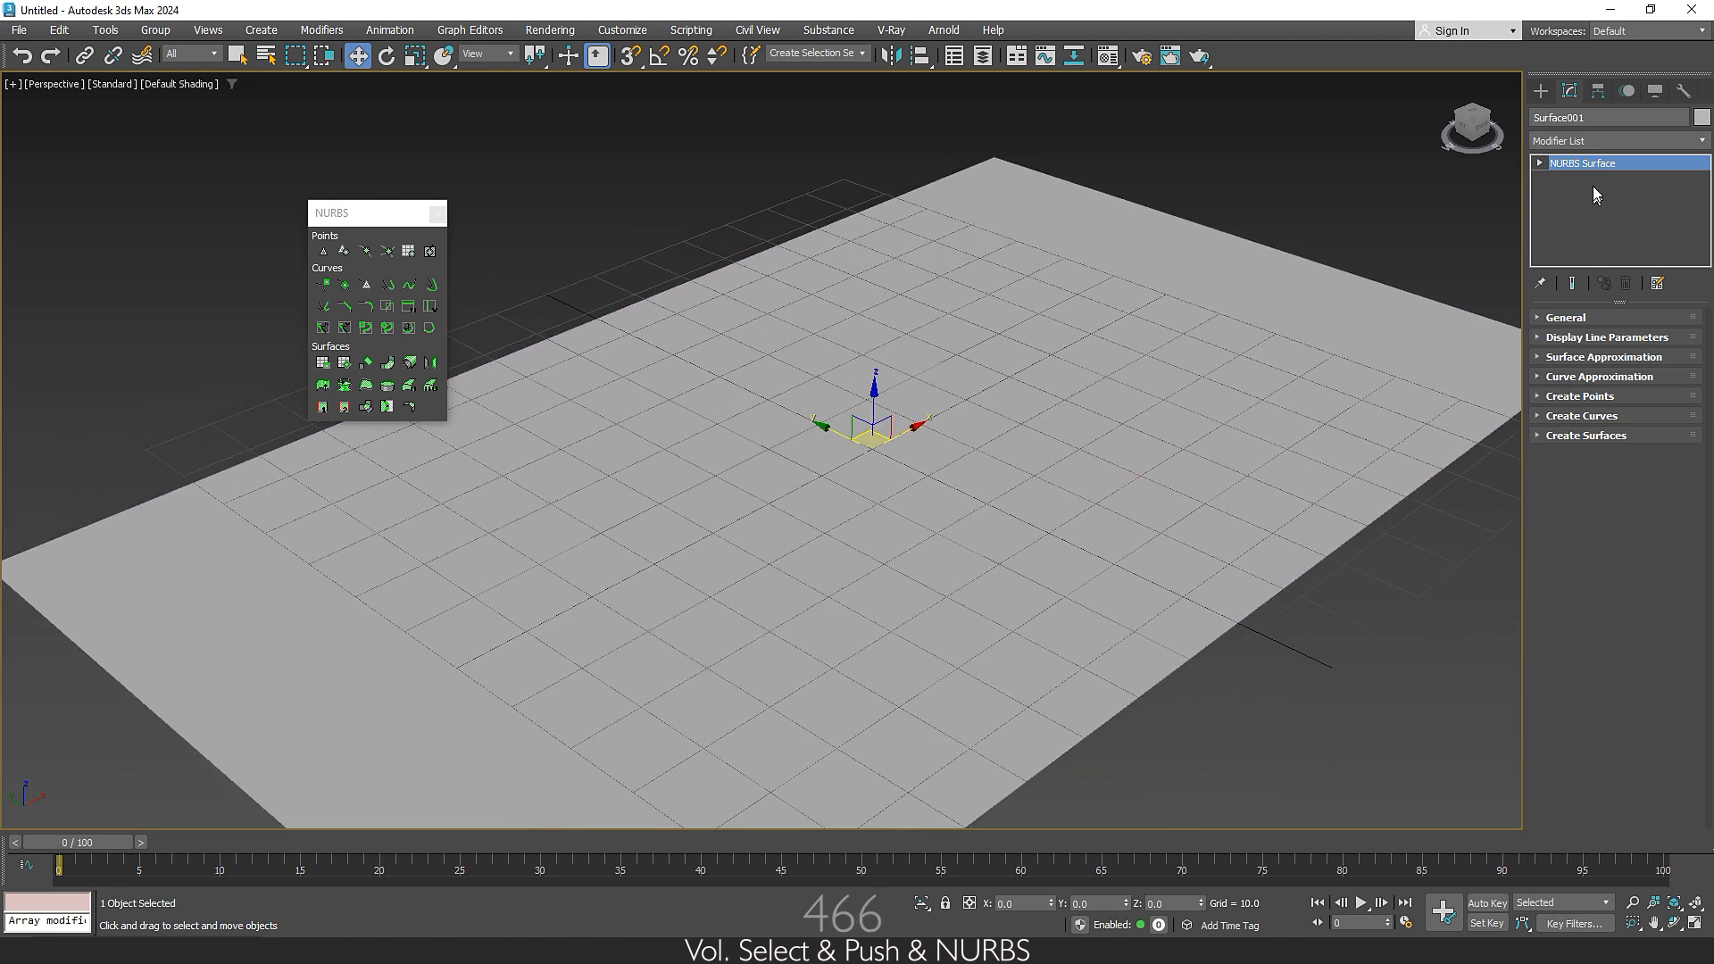
left_click(1540, 163)
left_click(1571, 193)
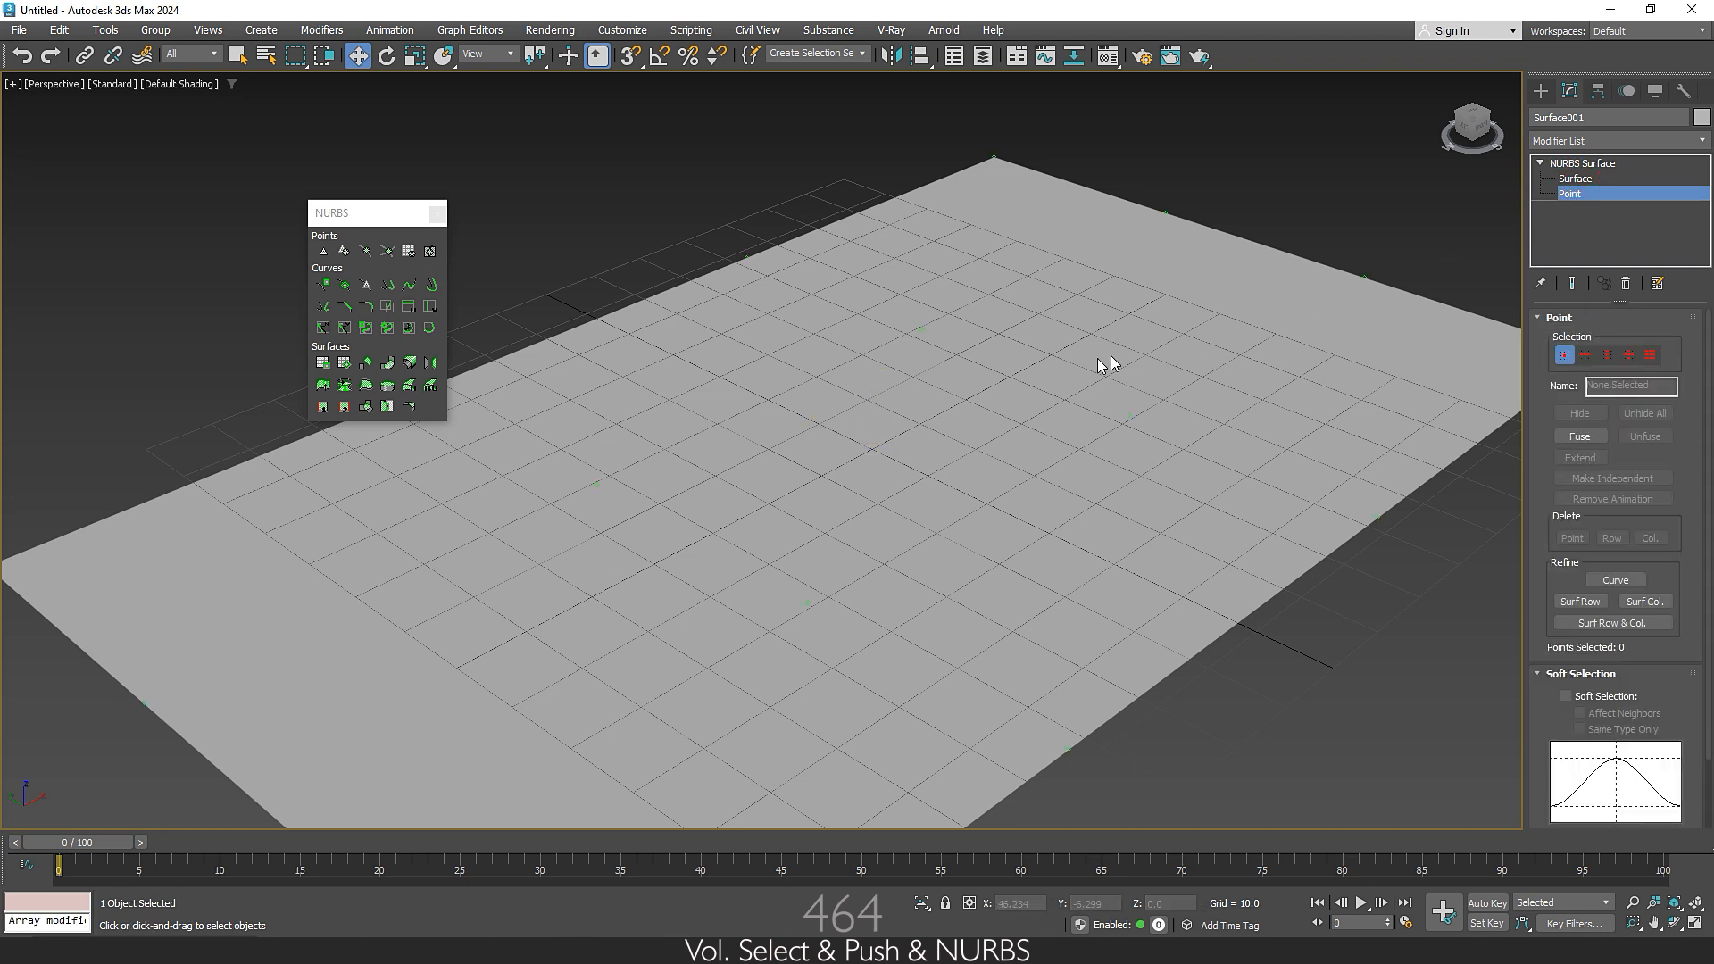
left_click(929, 313)
left_click_drag(924, 298, 927, 80)
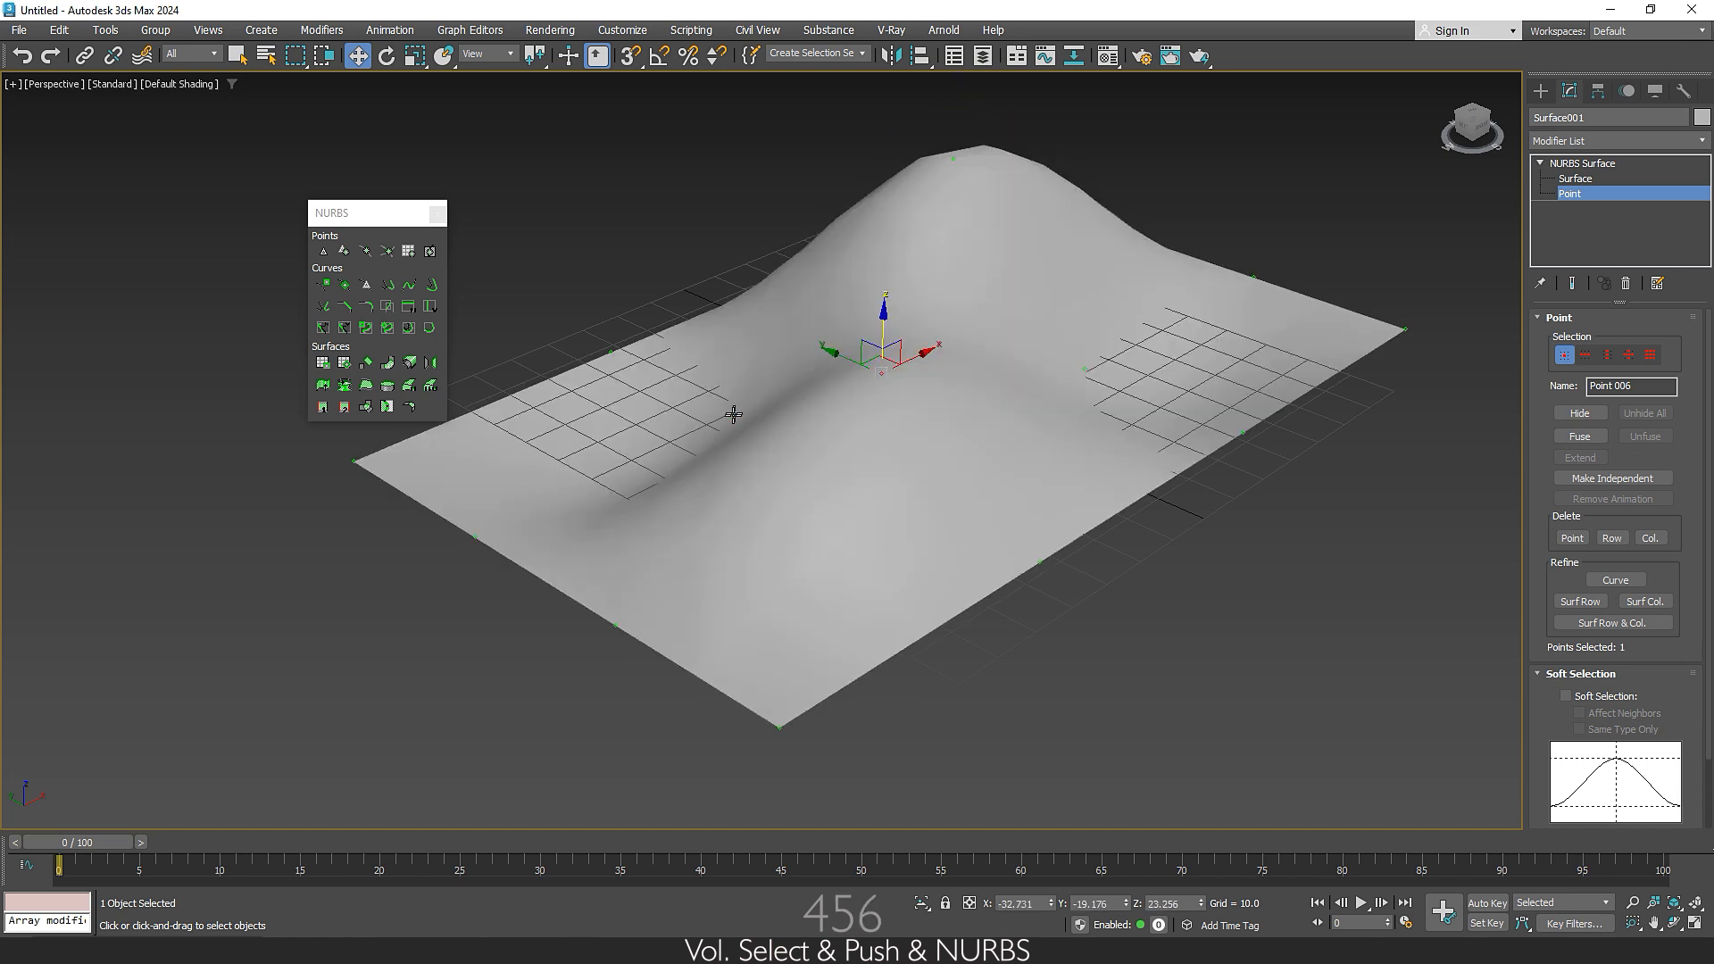
left_click_drag(733, 415, 723, 466)
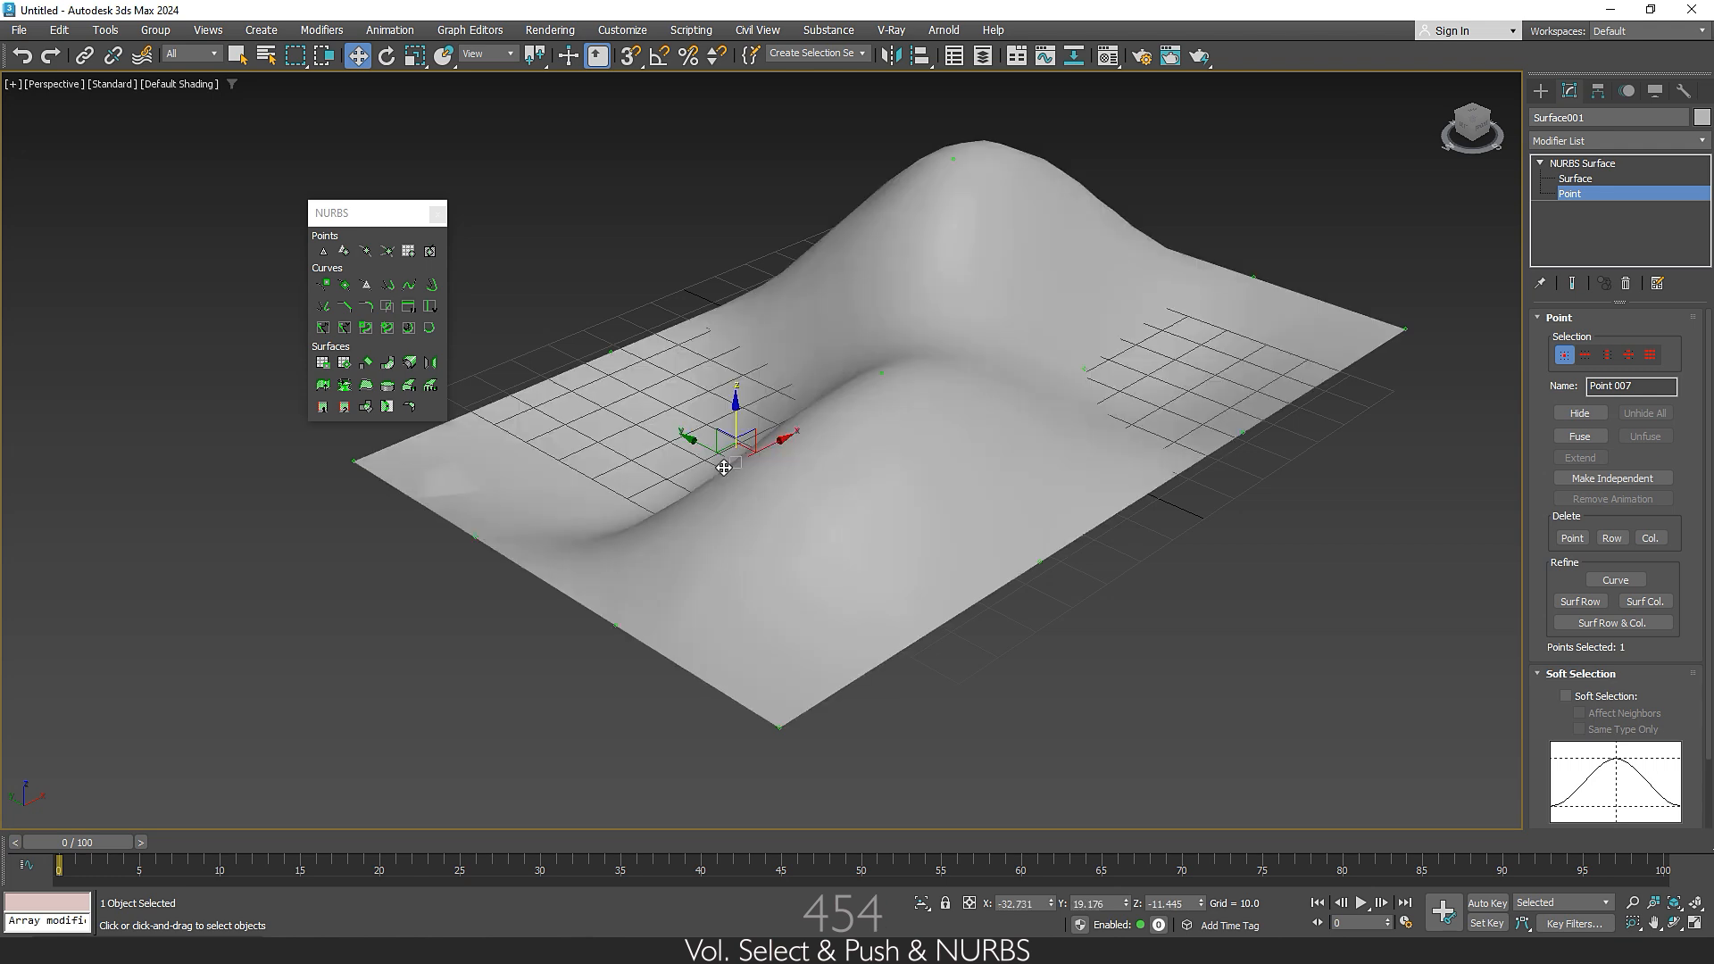
left_click_drag(1247, 439, 1237, 527)
left_click(1401, 332)
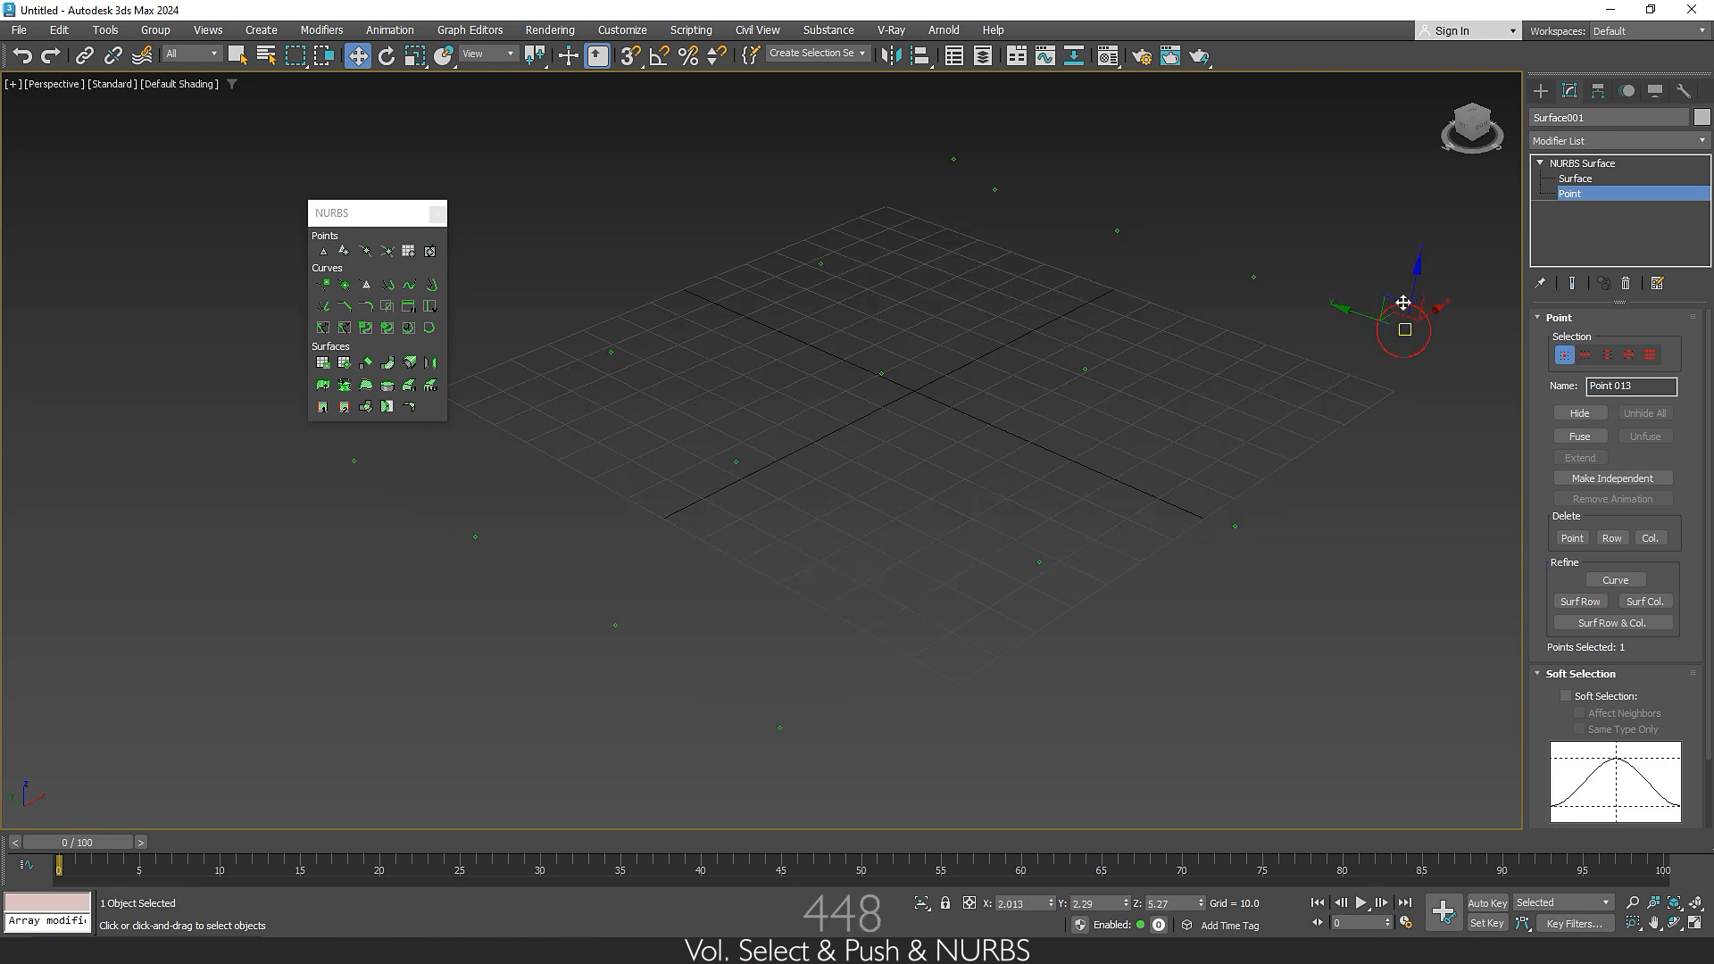
middle_click_drag(1379, 384, 938, 439, "alt")
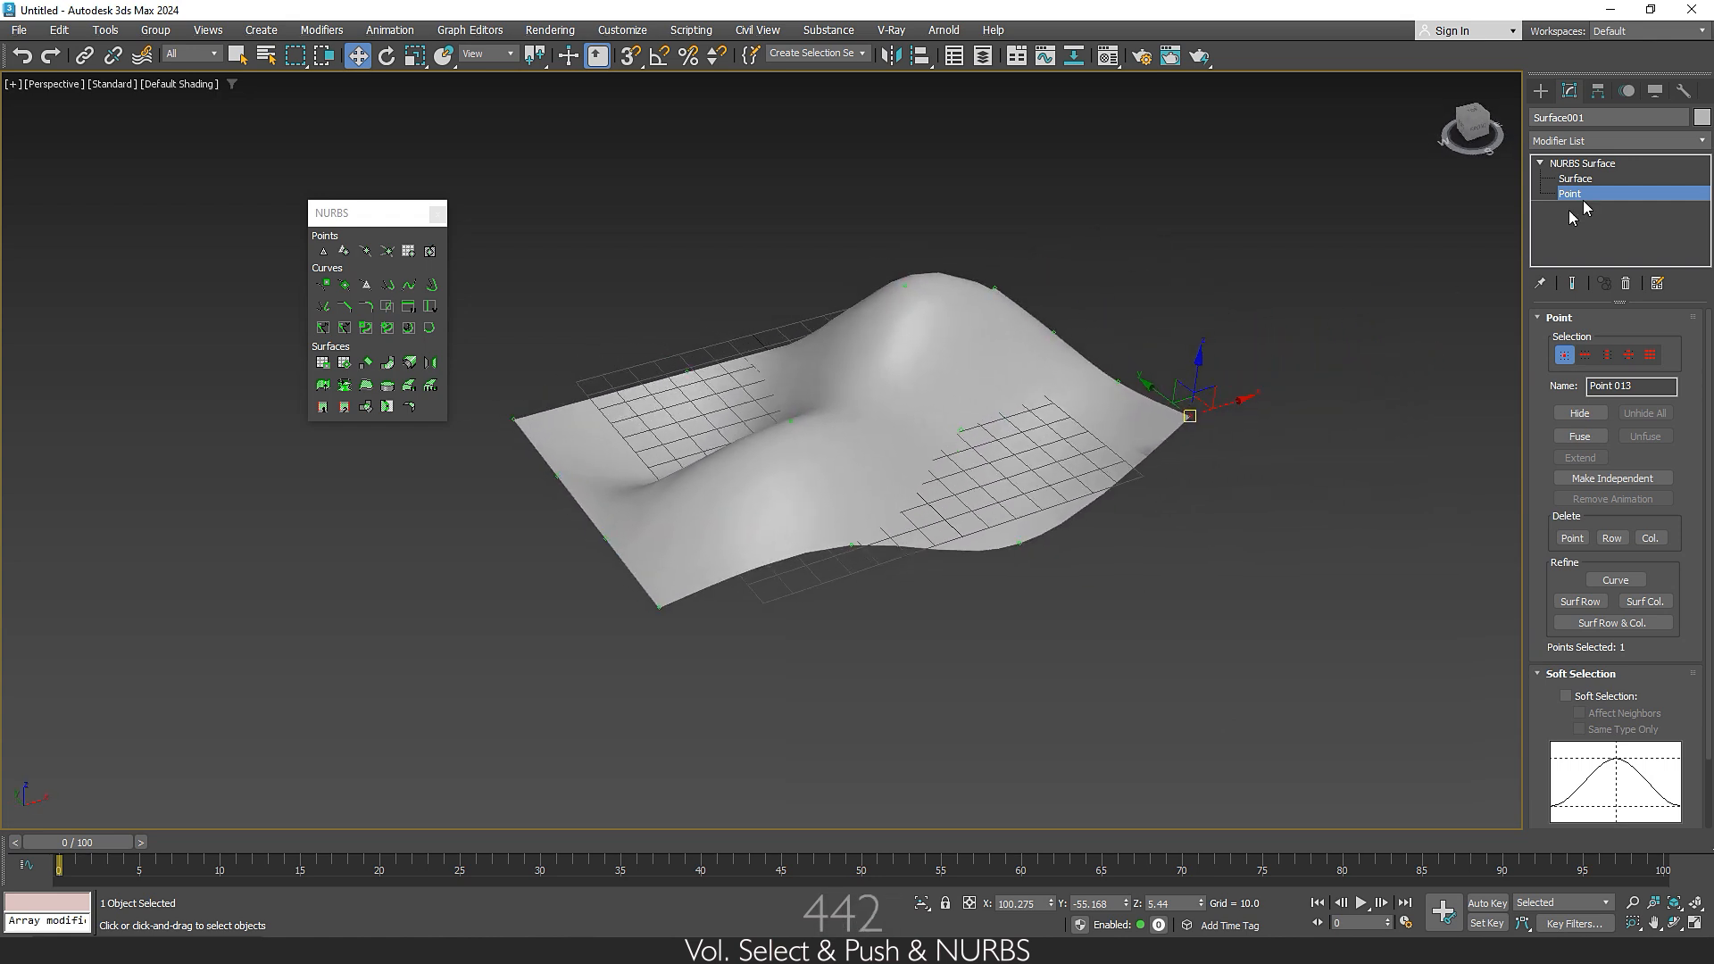
left_click(1598, 164)
Draw an open, winding Point Curve on Surface that runs across the valley and over both hills
middle_click_drag(1239, 370, 1114, 471, "alt")
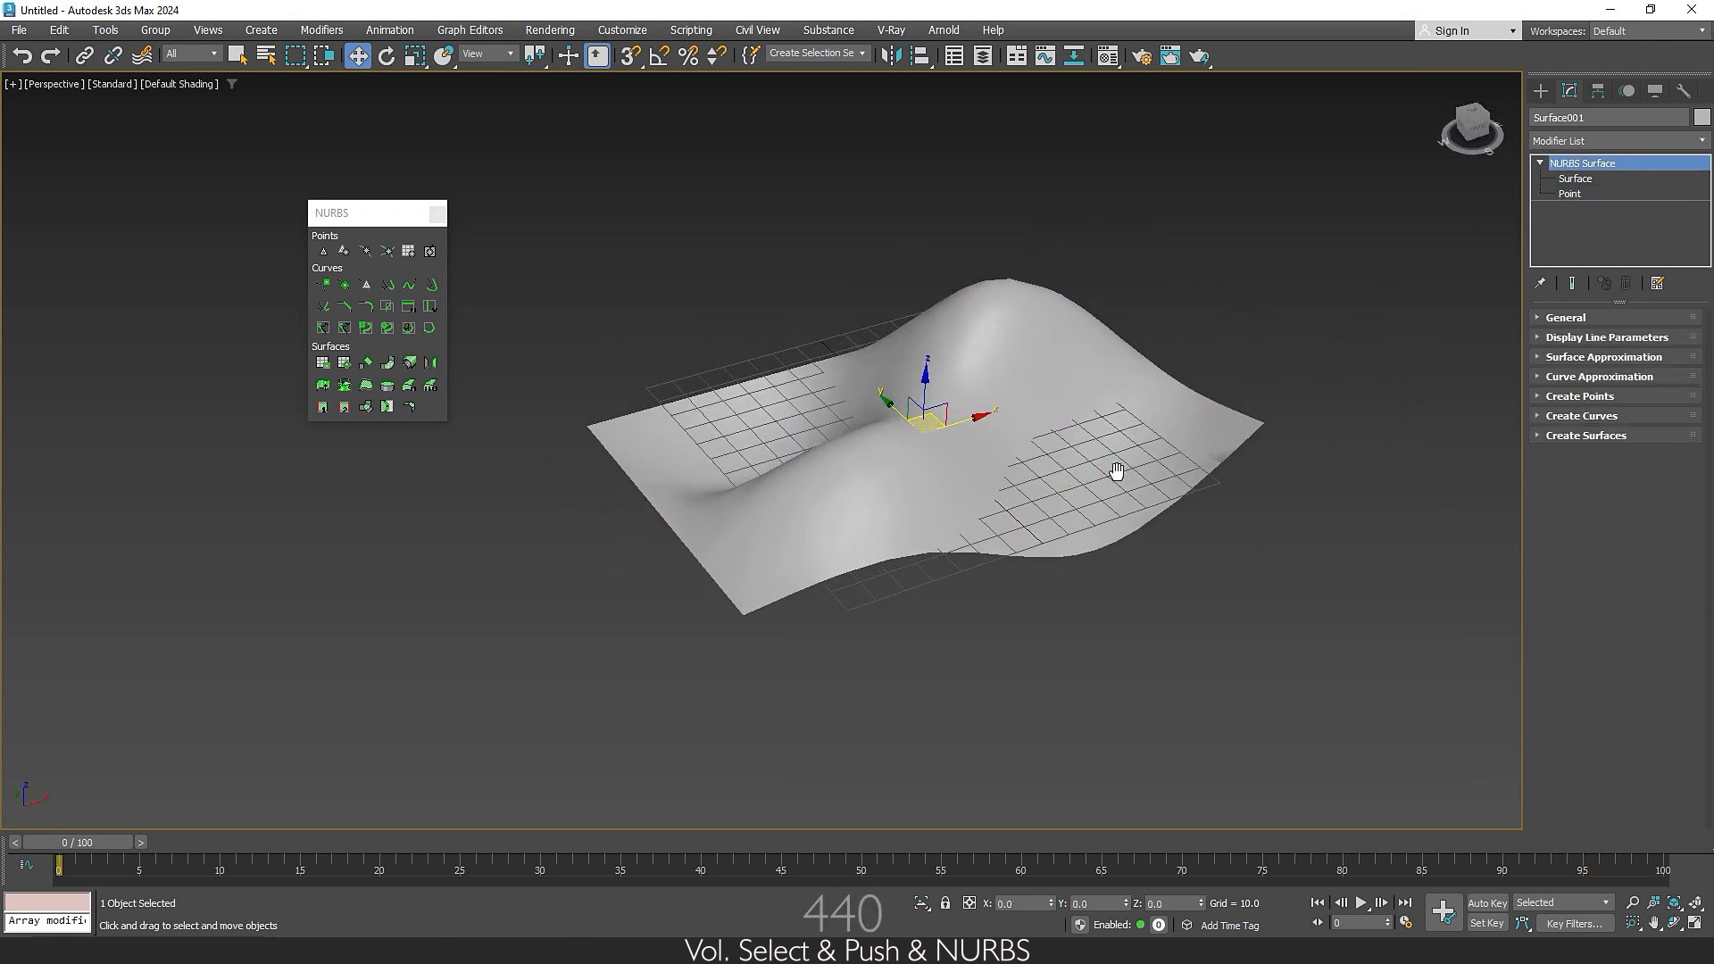
middle_click_drag(930, 509, 936, 472, "alt")
scroll(949, 461, "up", 2)
scroll(934, 455, "up", 2)
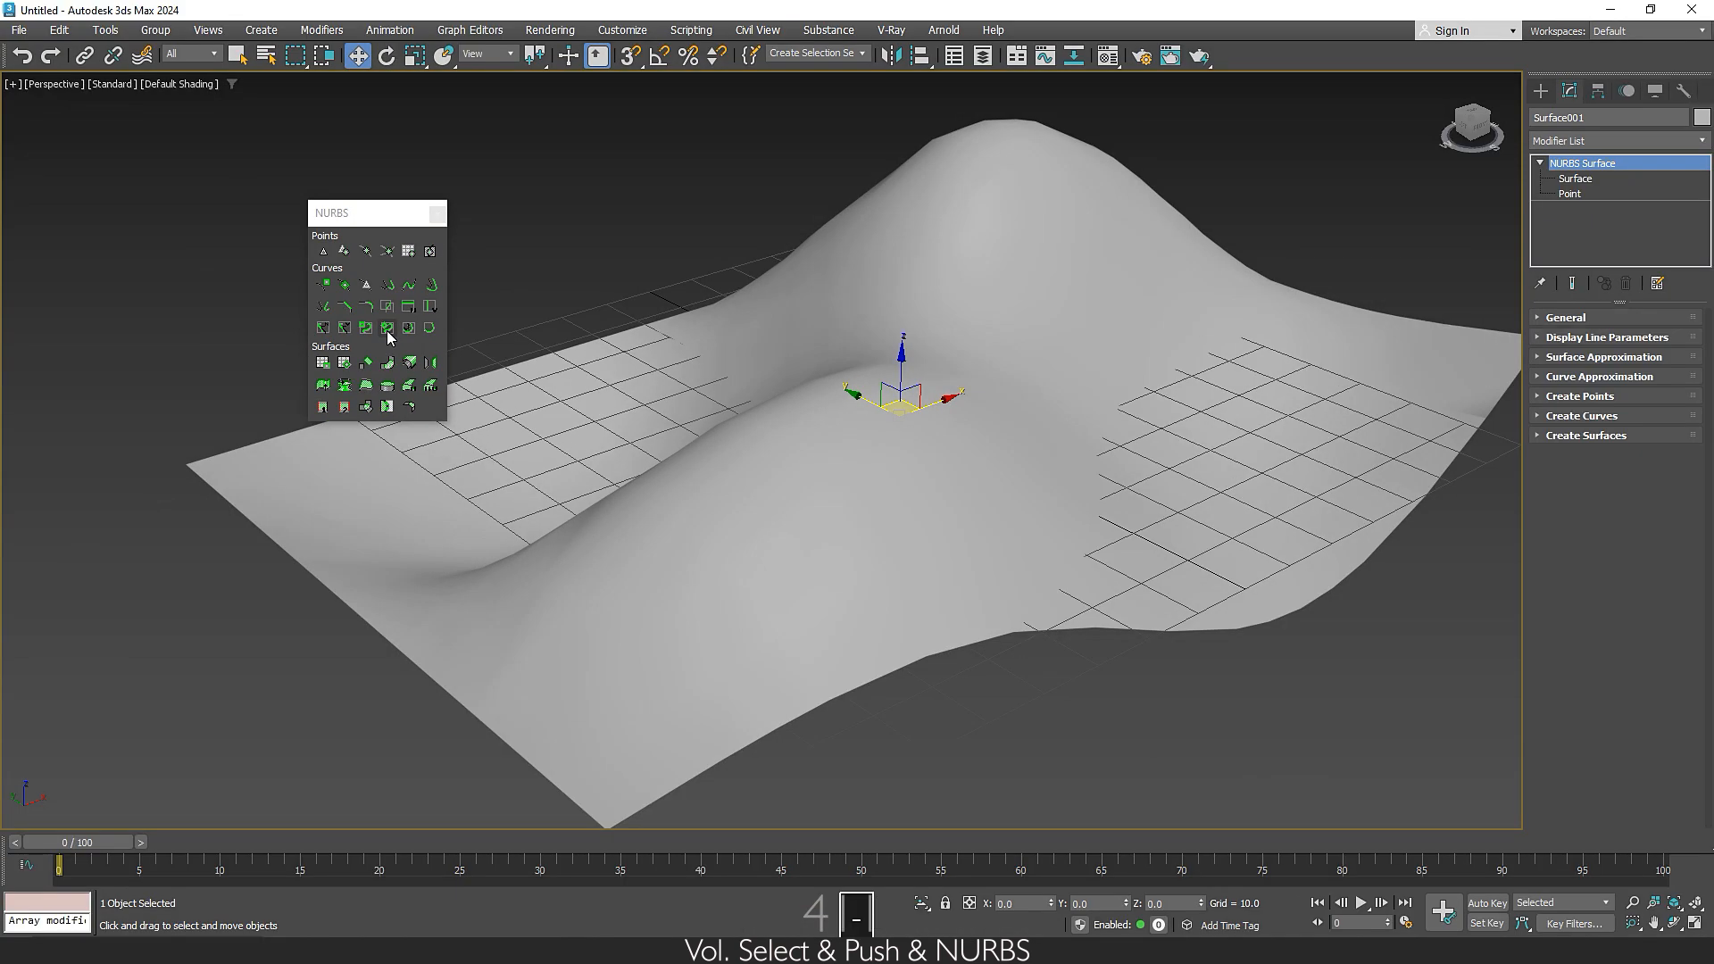
left_click(387, 330)
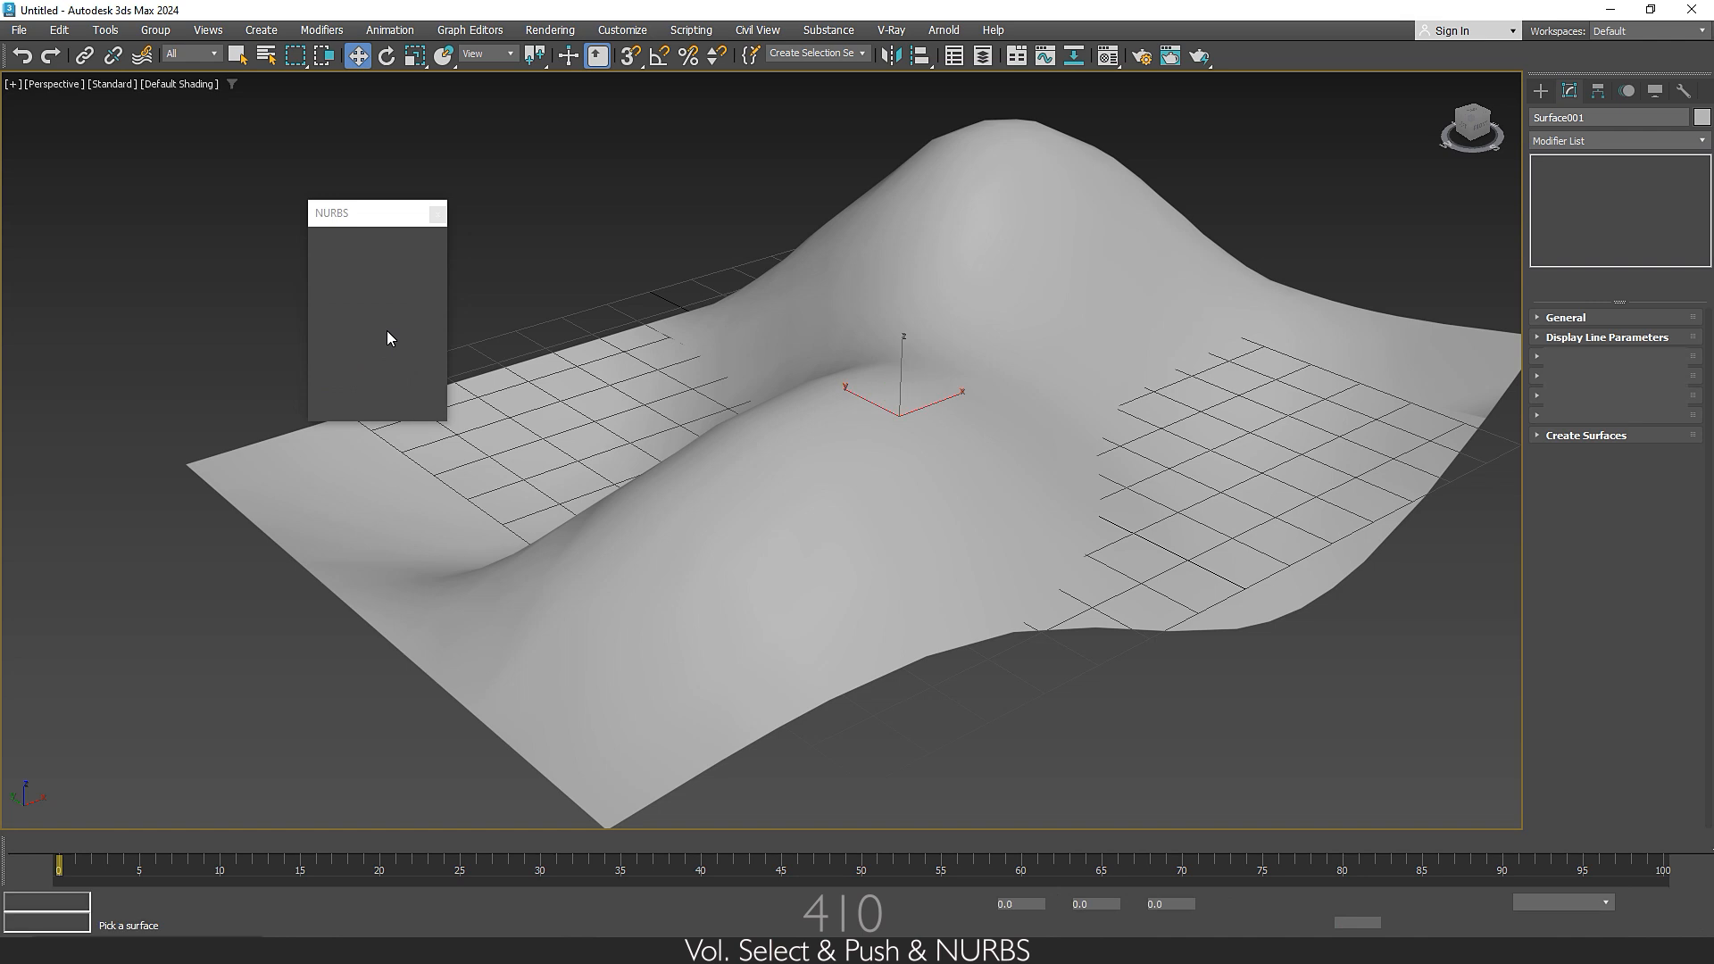
left_click(383, 468)
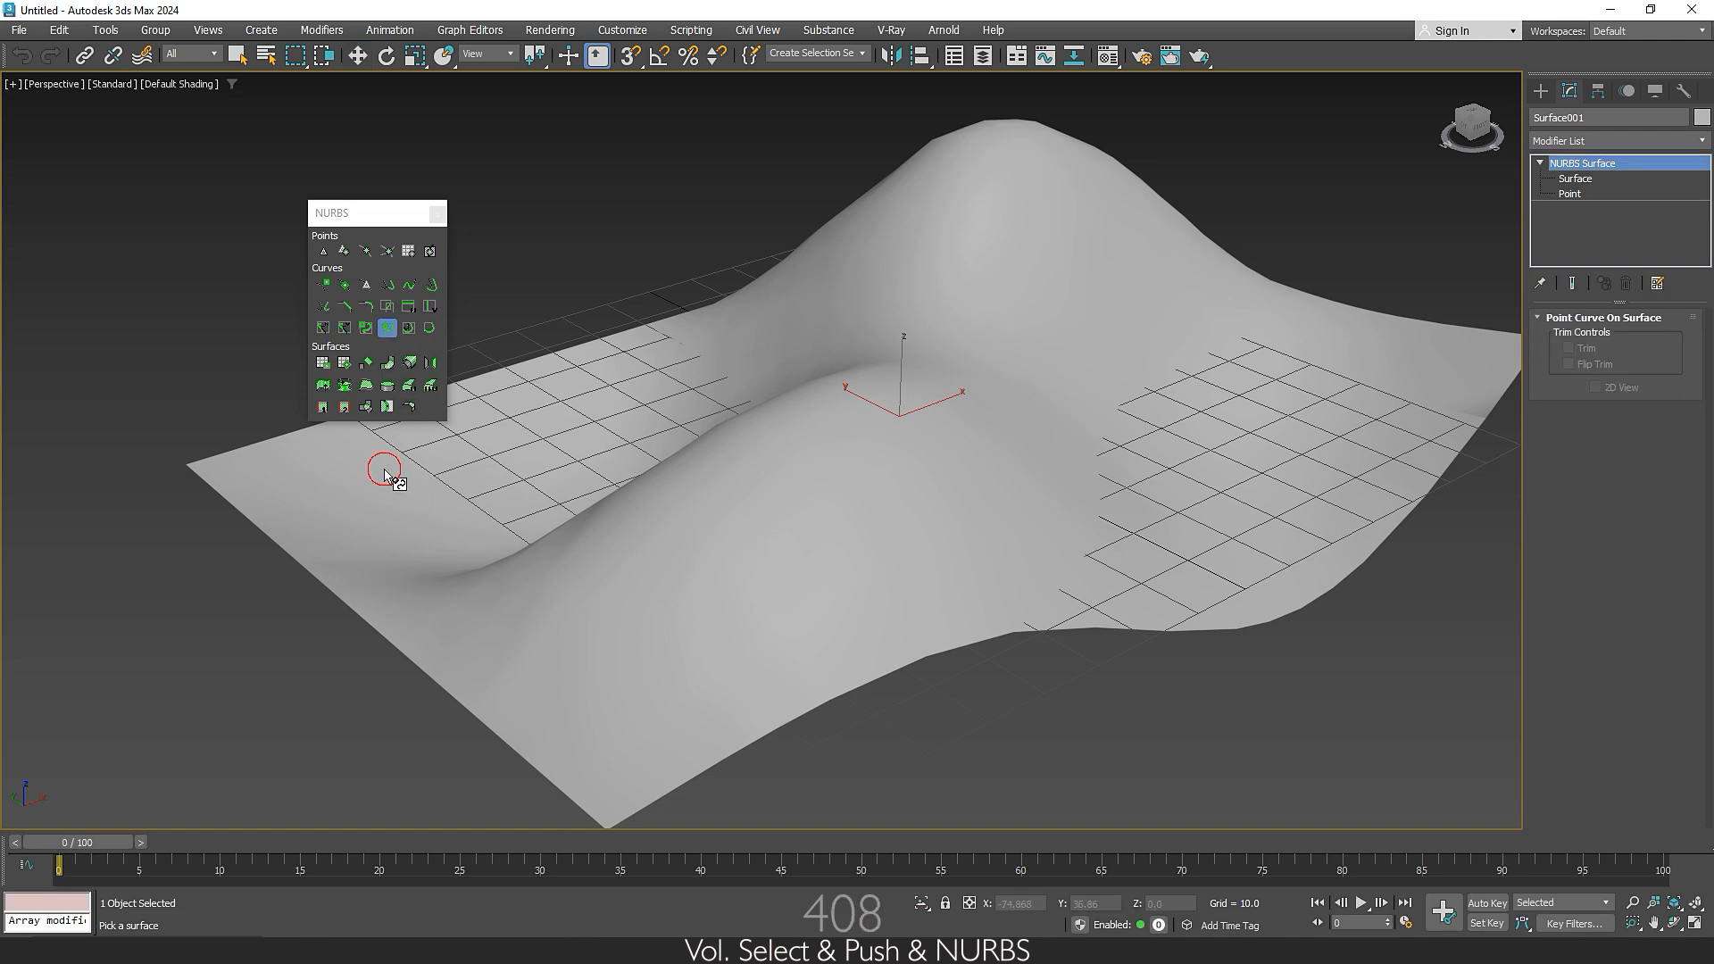
left_click(545, 481)
left_click(597, 638)
left_click(863, 604)
left_click(1050, 421)
left_click(1310, 397)
left_click(1162, 243)
left_click(946, 211)
left_click(818, 306)
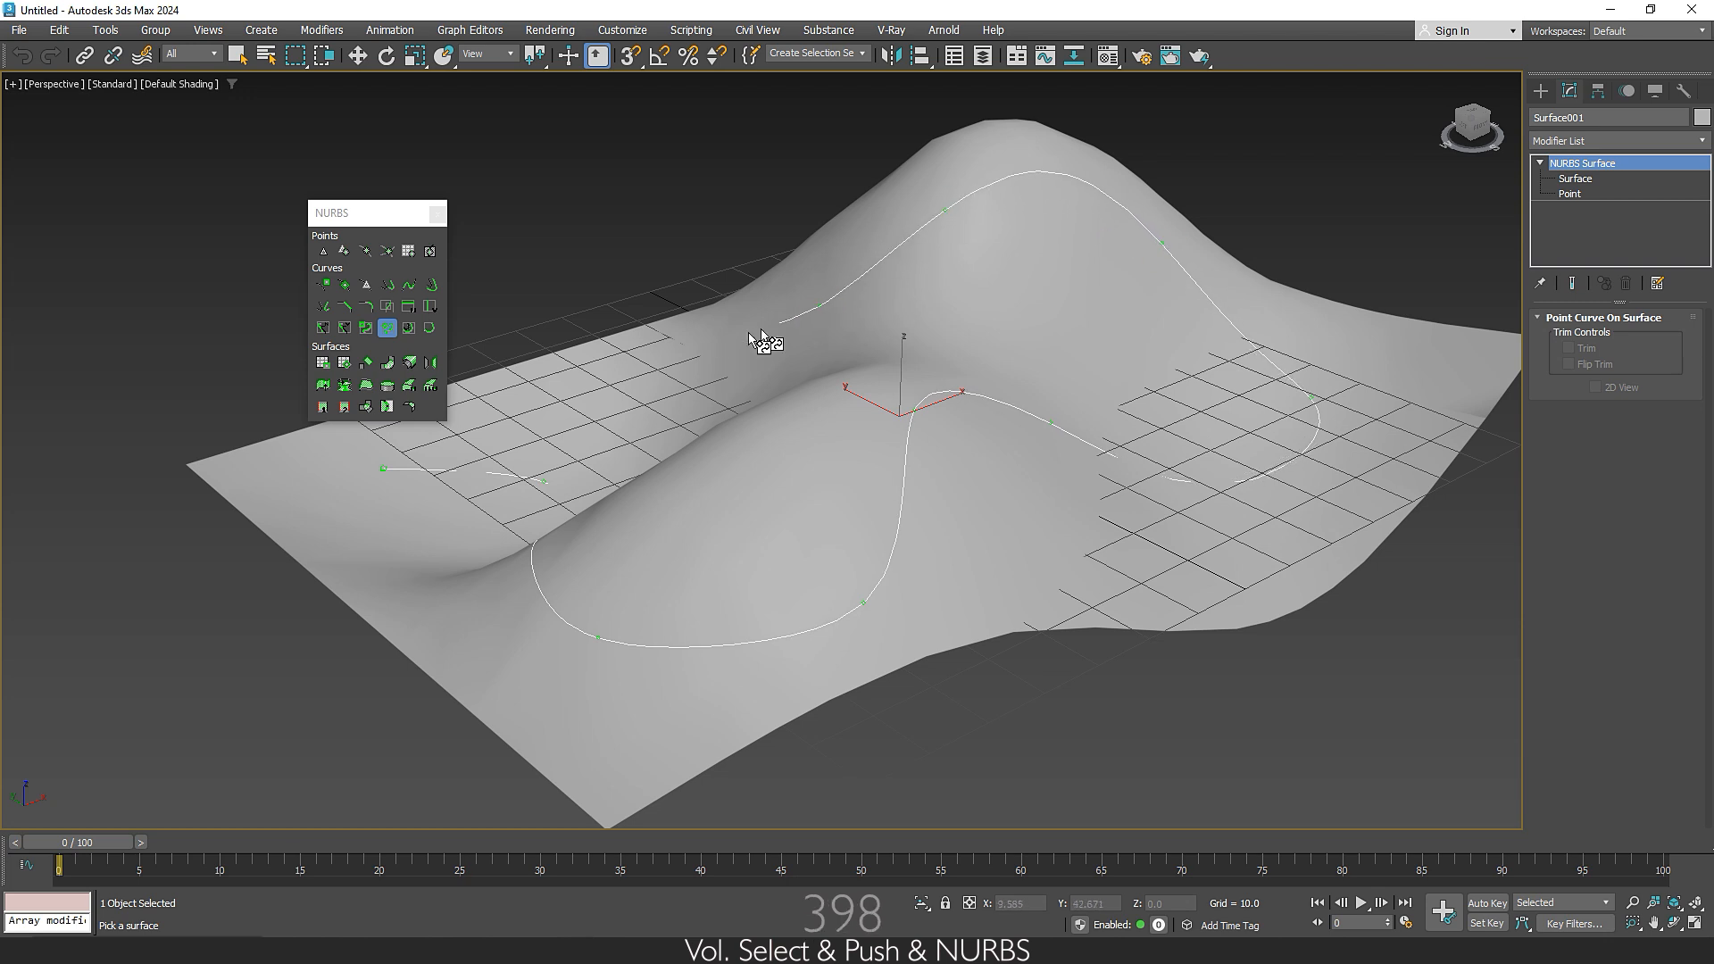
left_click(601, 366)
right_click(606, 398)
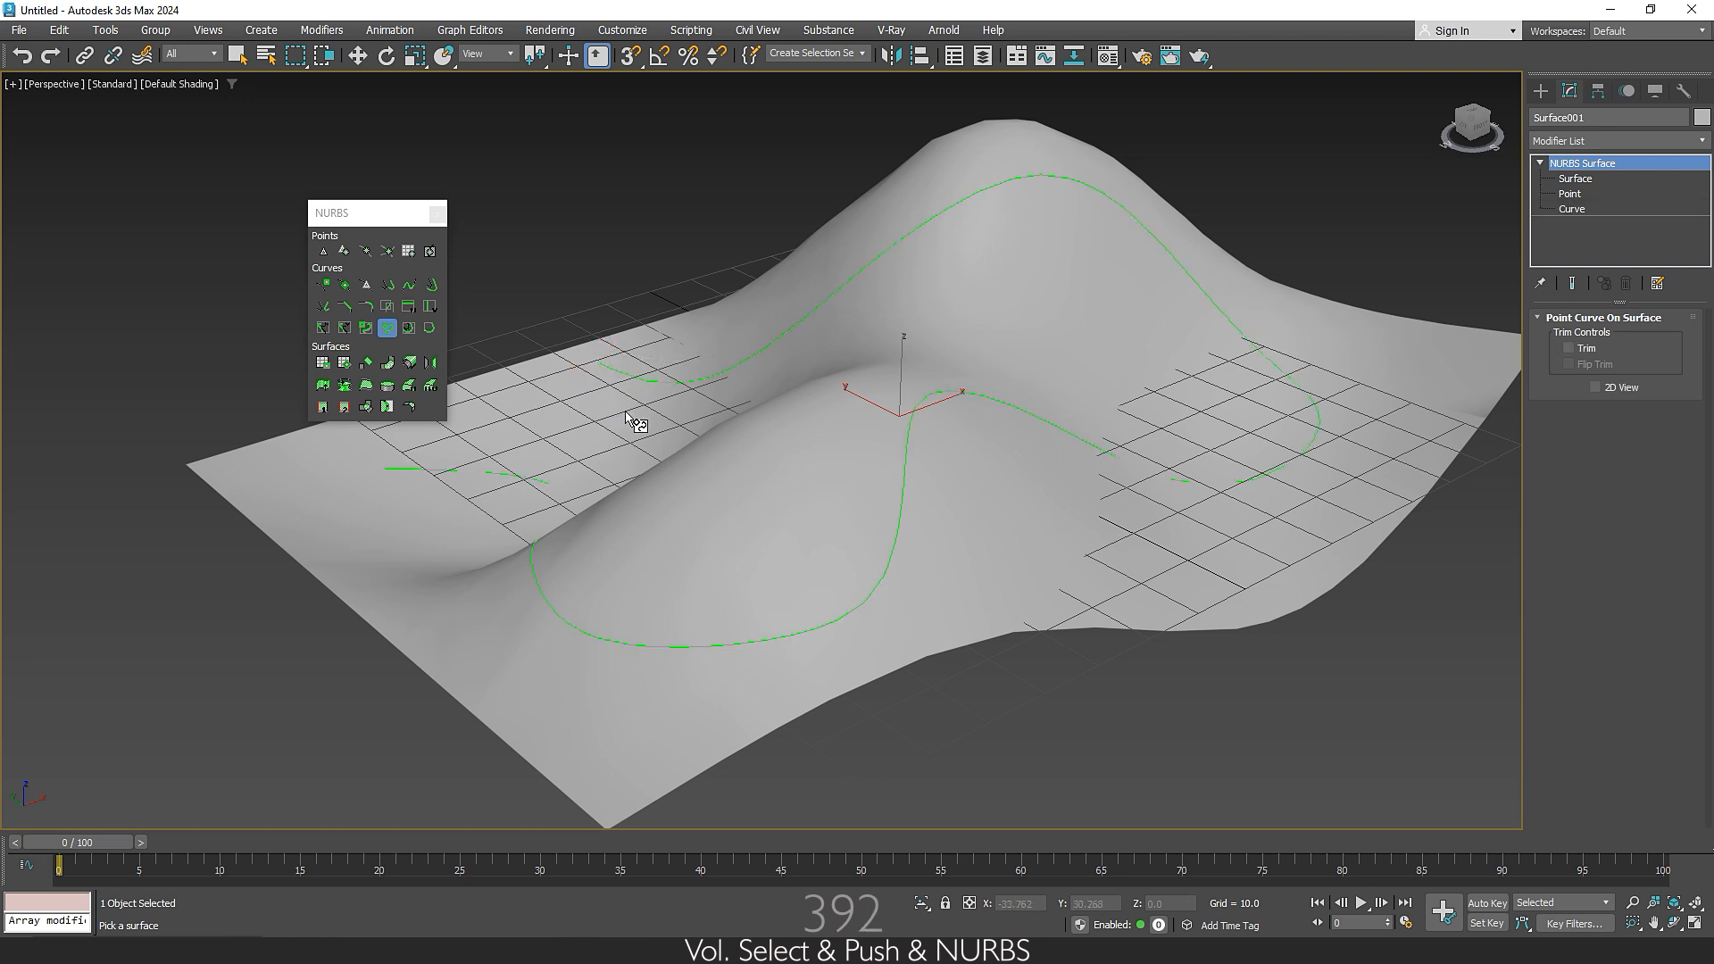
right_click(627, 416)
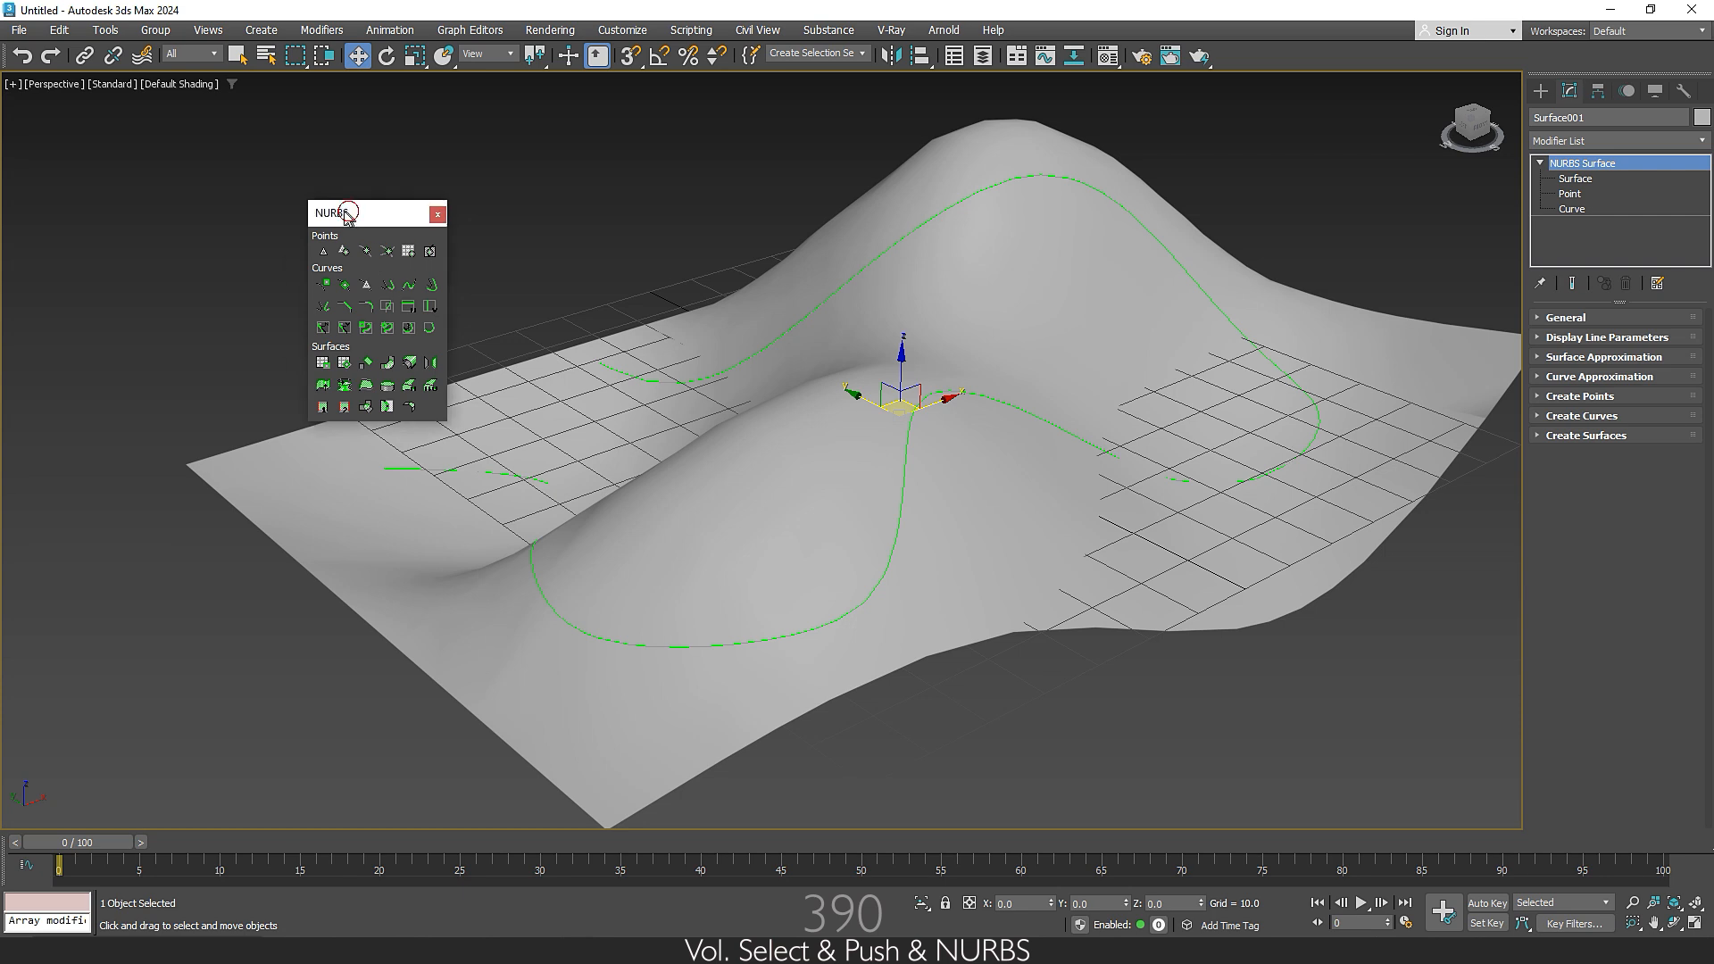
Clone the surface with its curve in place, using the Copy option
left_click_drag(350, 215, 314, 197)
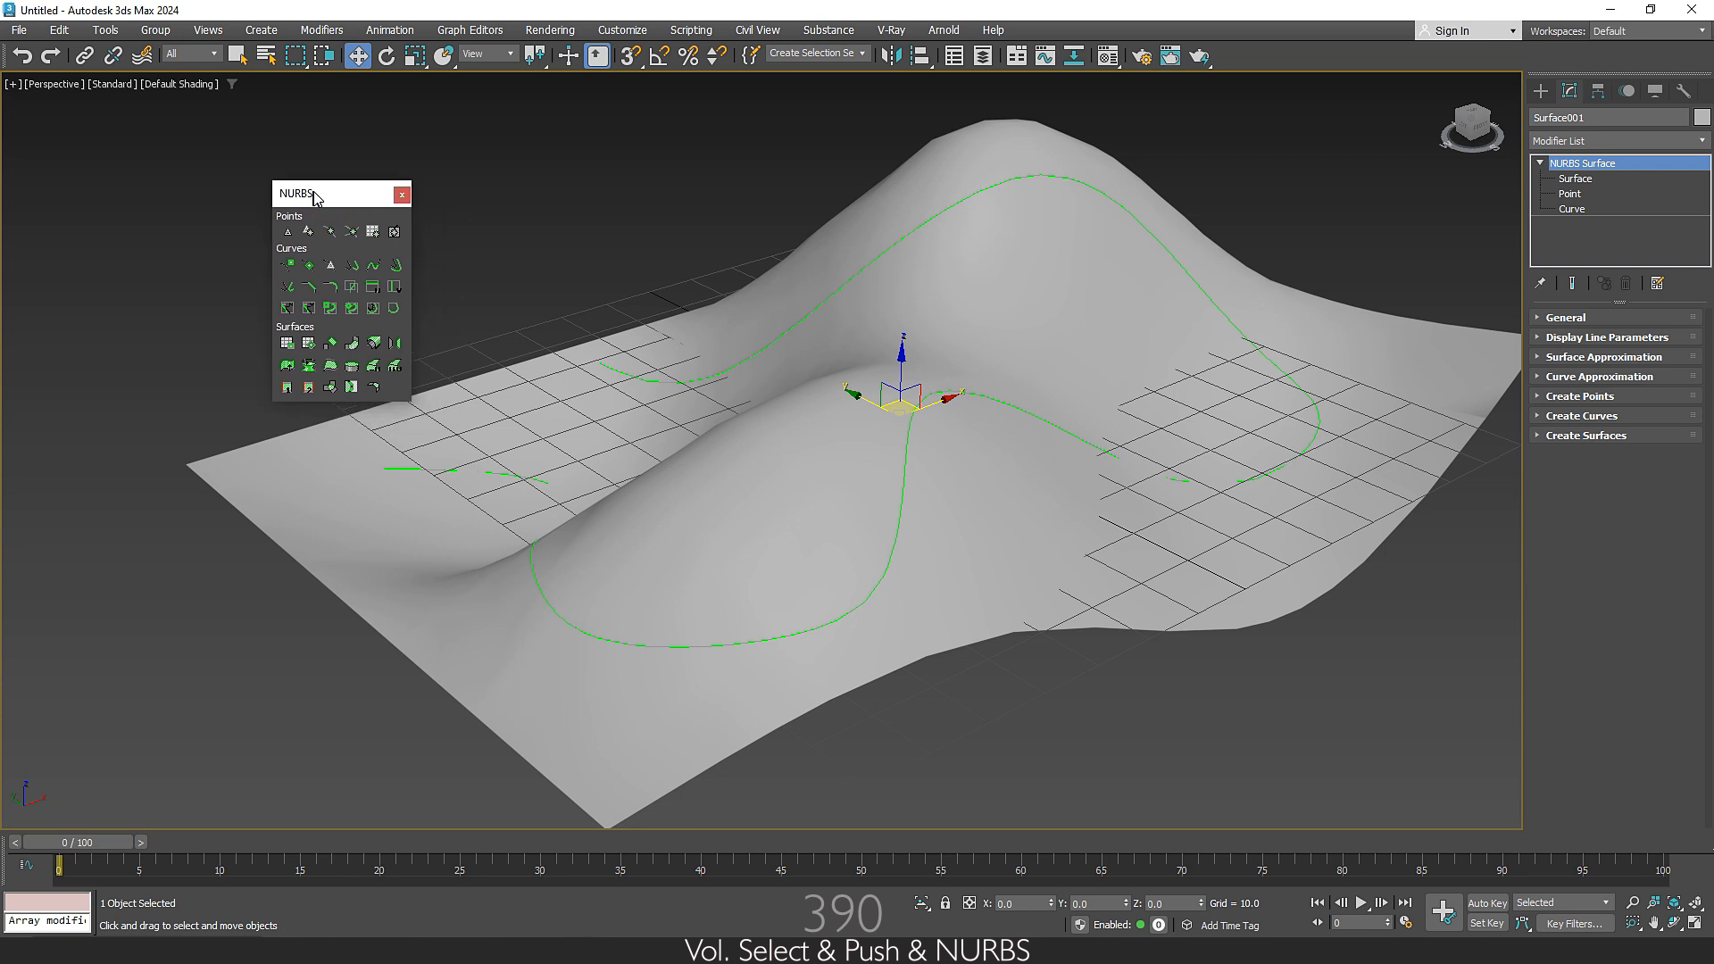
left_click(1209, 750)
left_click(1002, 260)
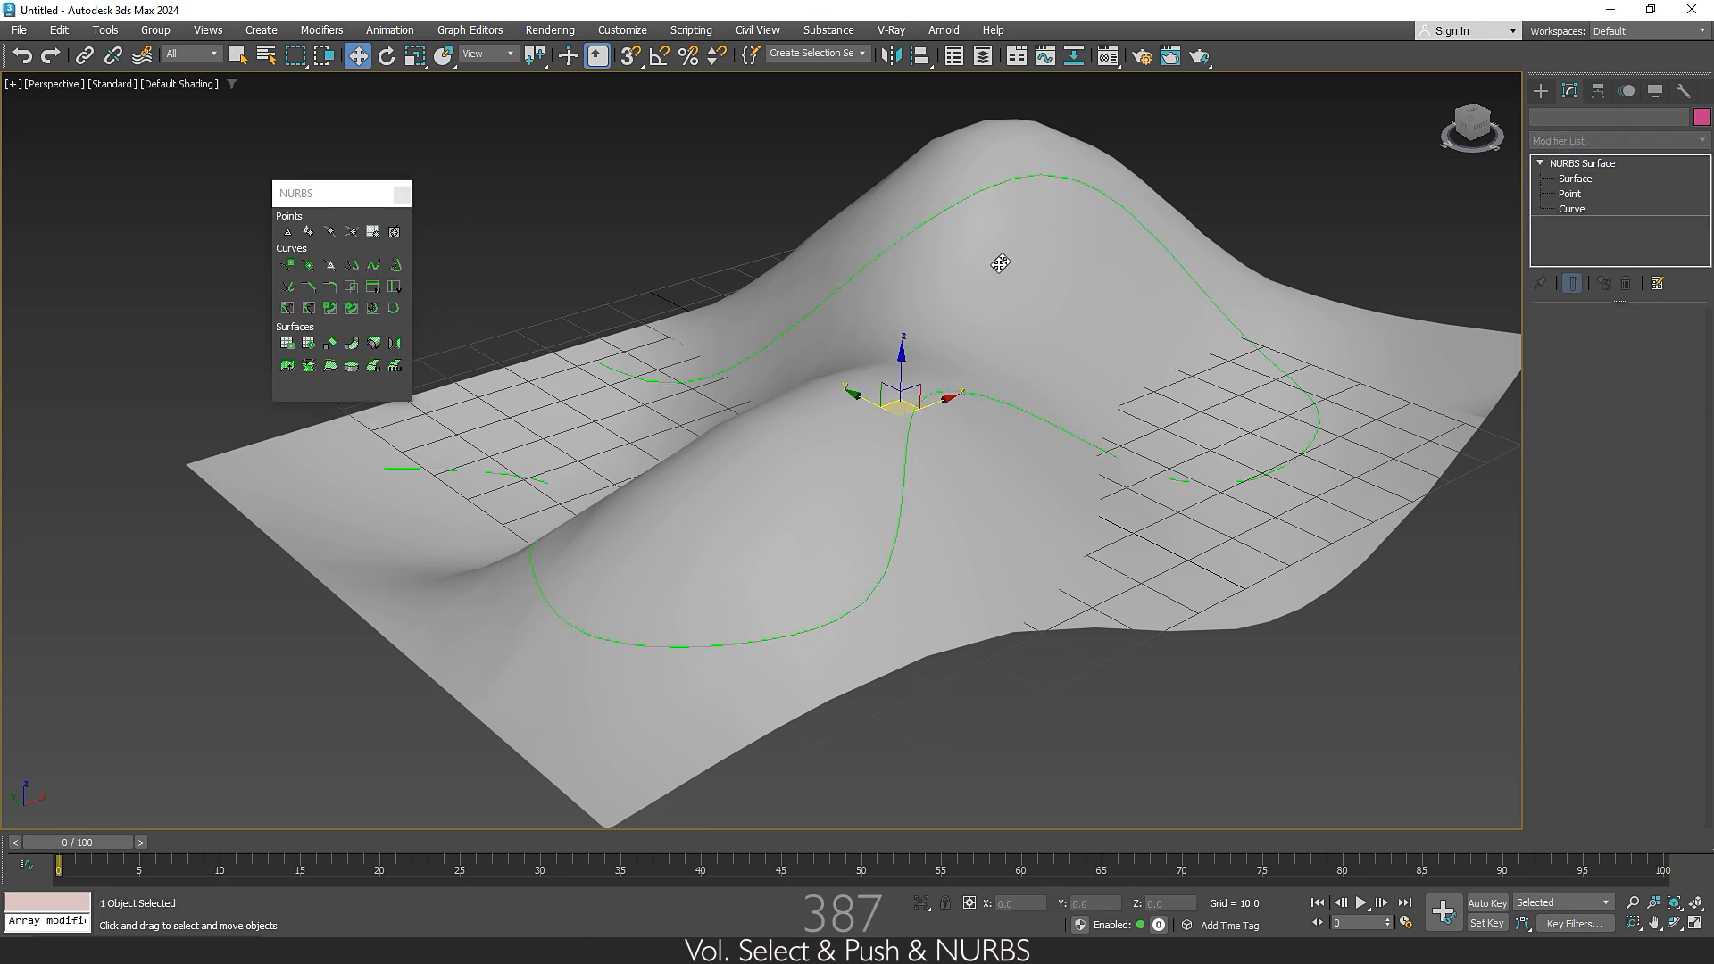
left_click(59, 29)
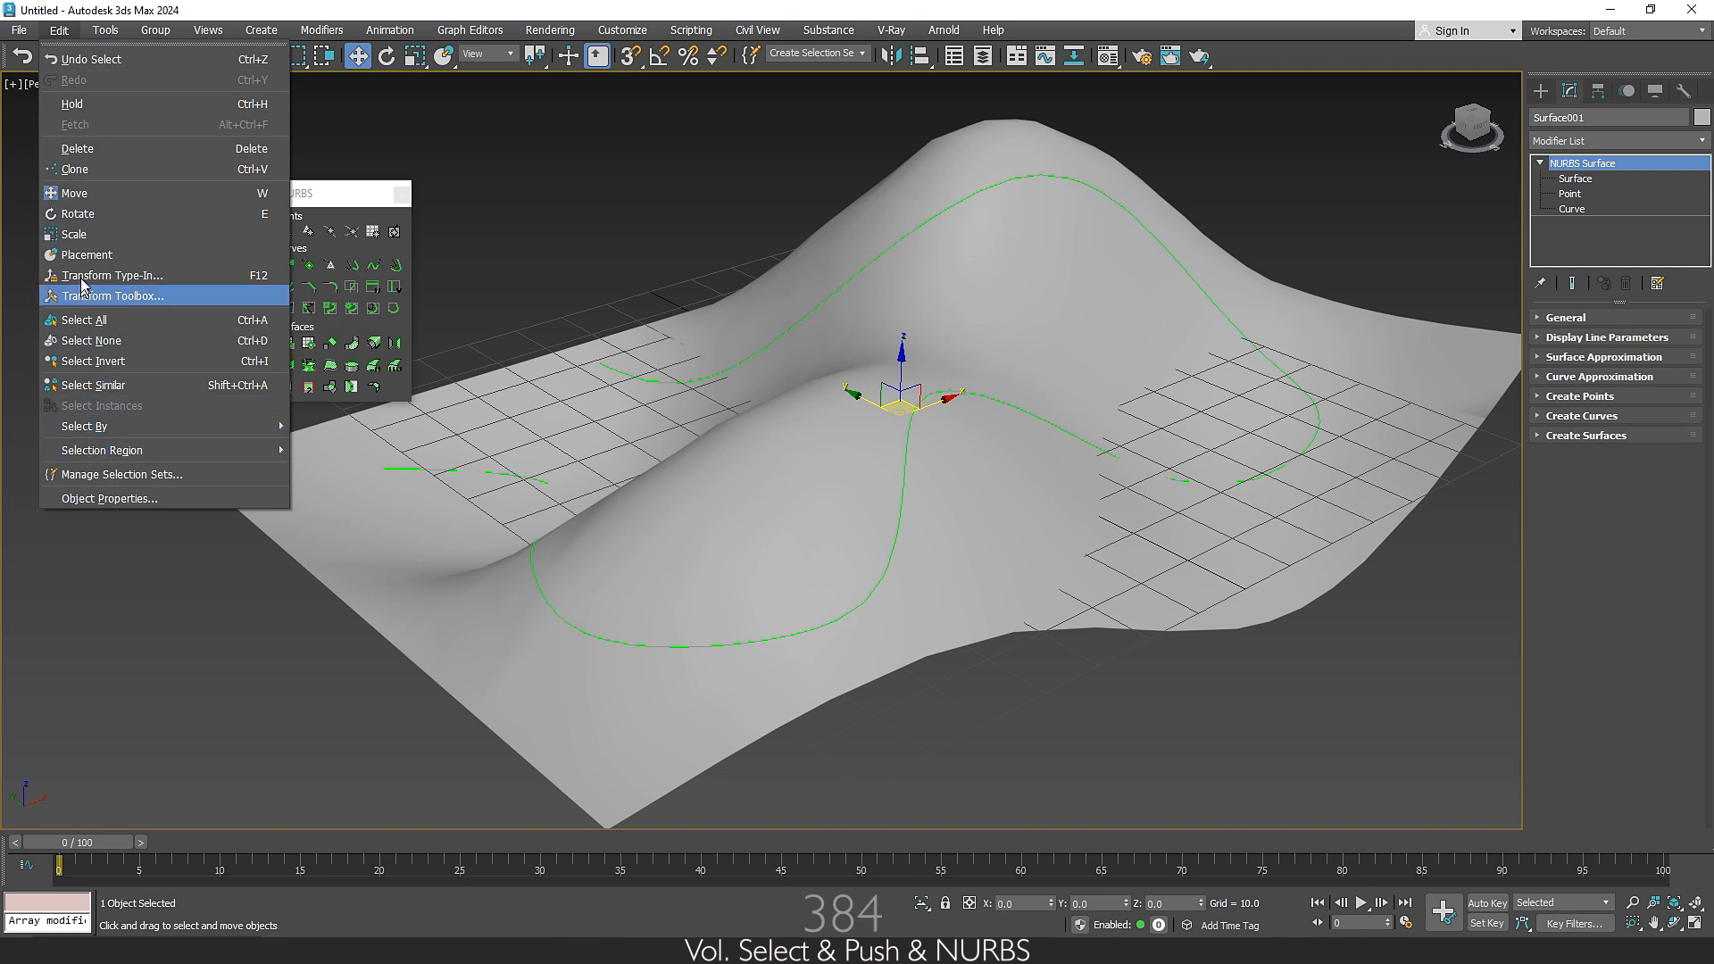
left_click(163, 169)
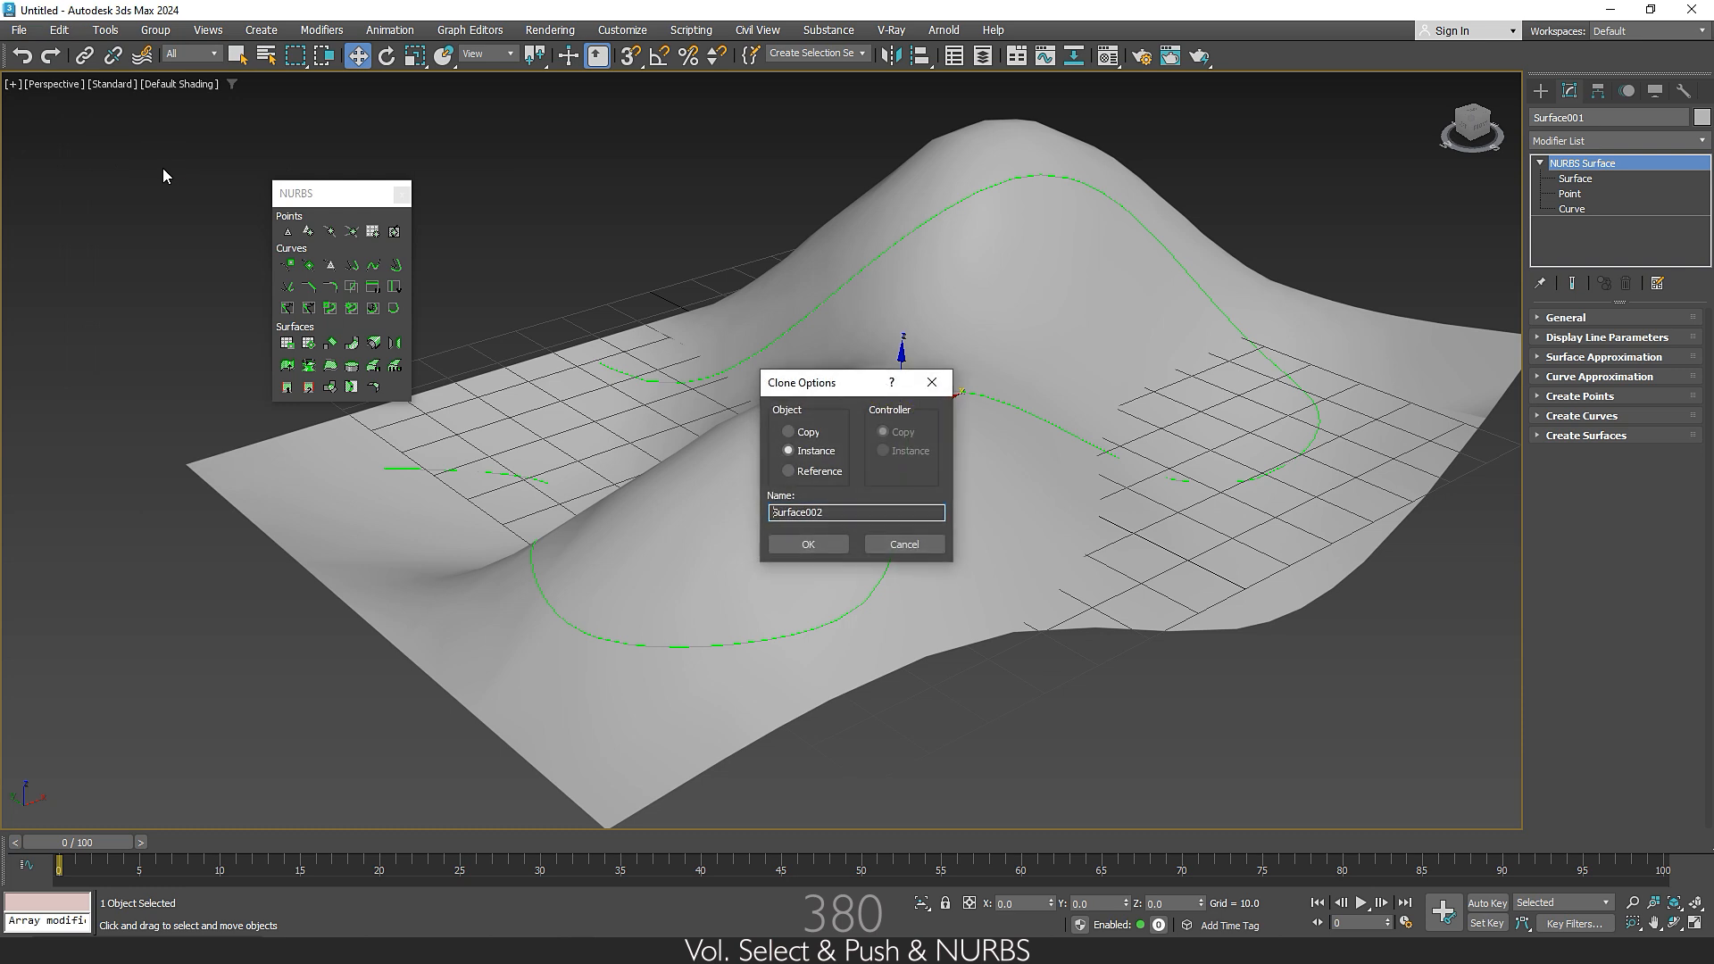
left_click(796, 432)
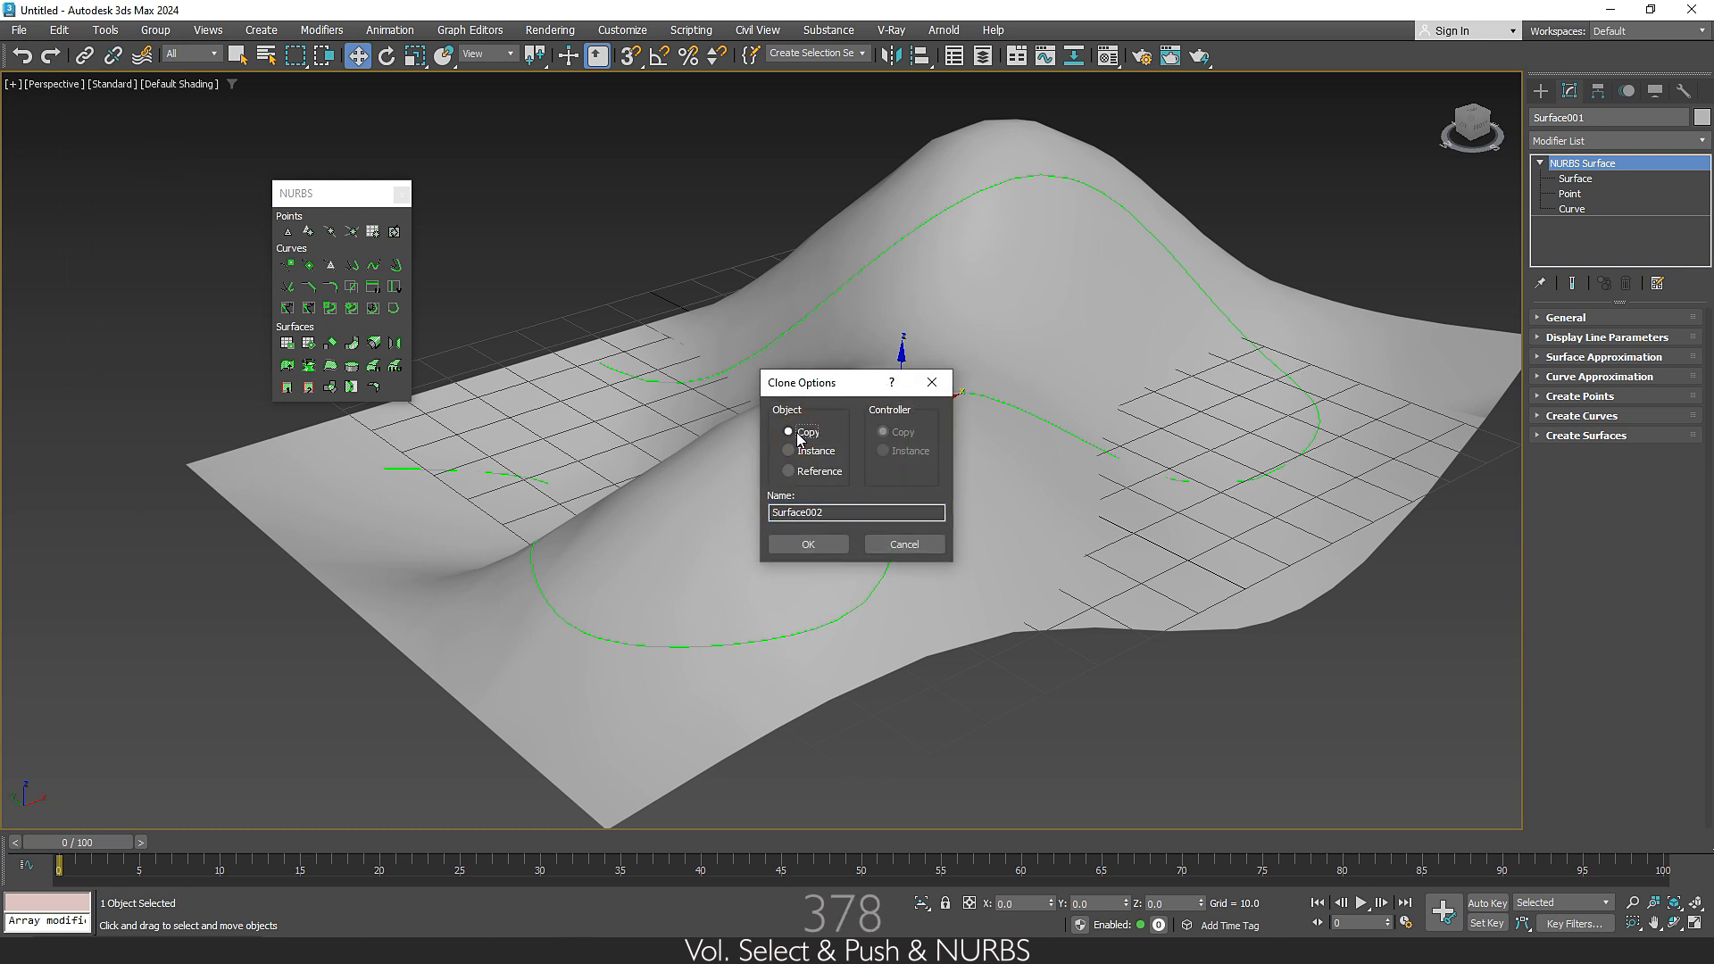
left_click(808, 544)
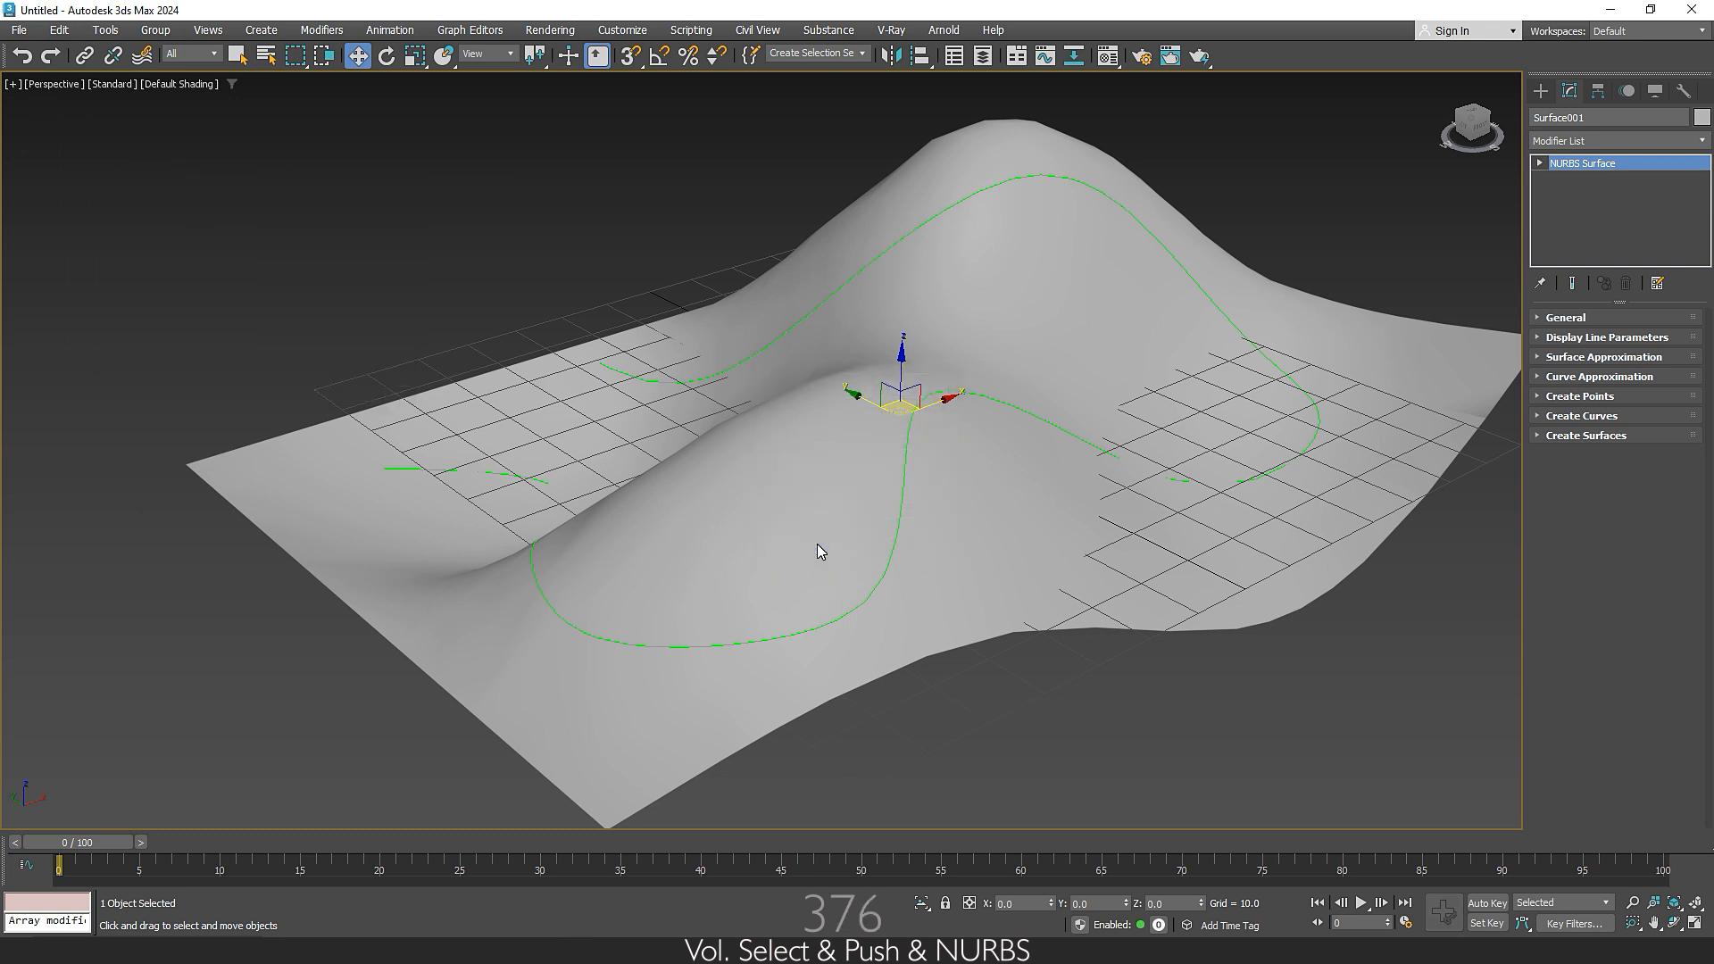
Isolate the cloned surface and make its winding curve independent
left_click(922, 904)
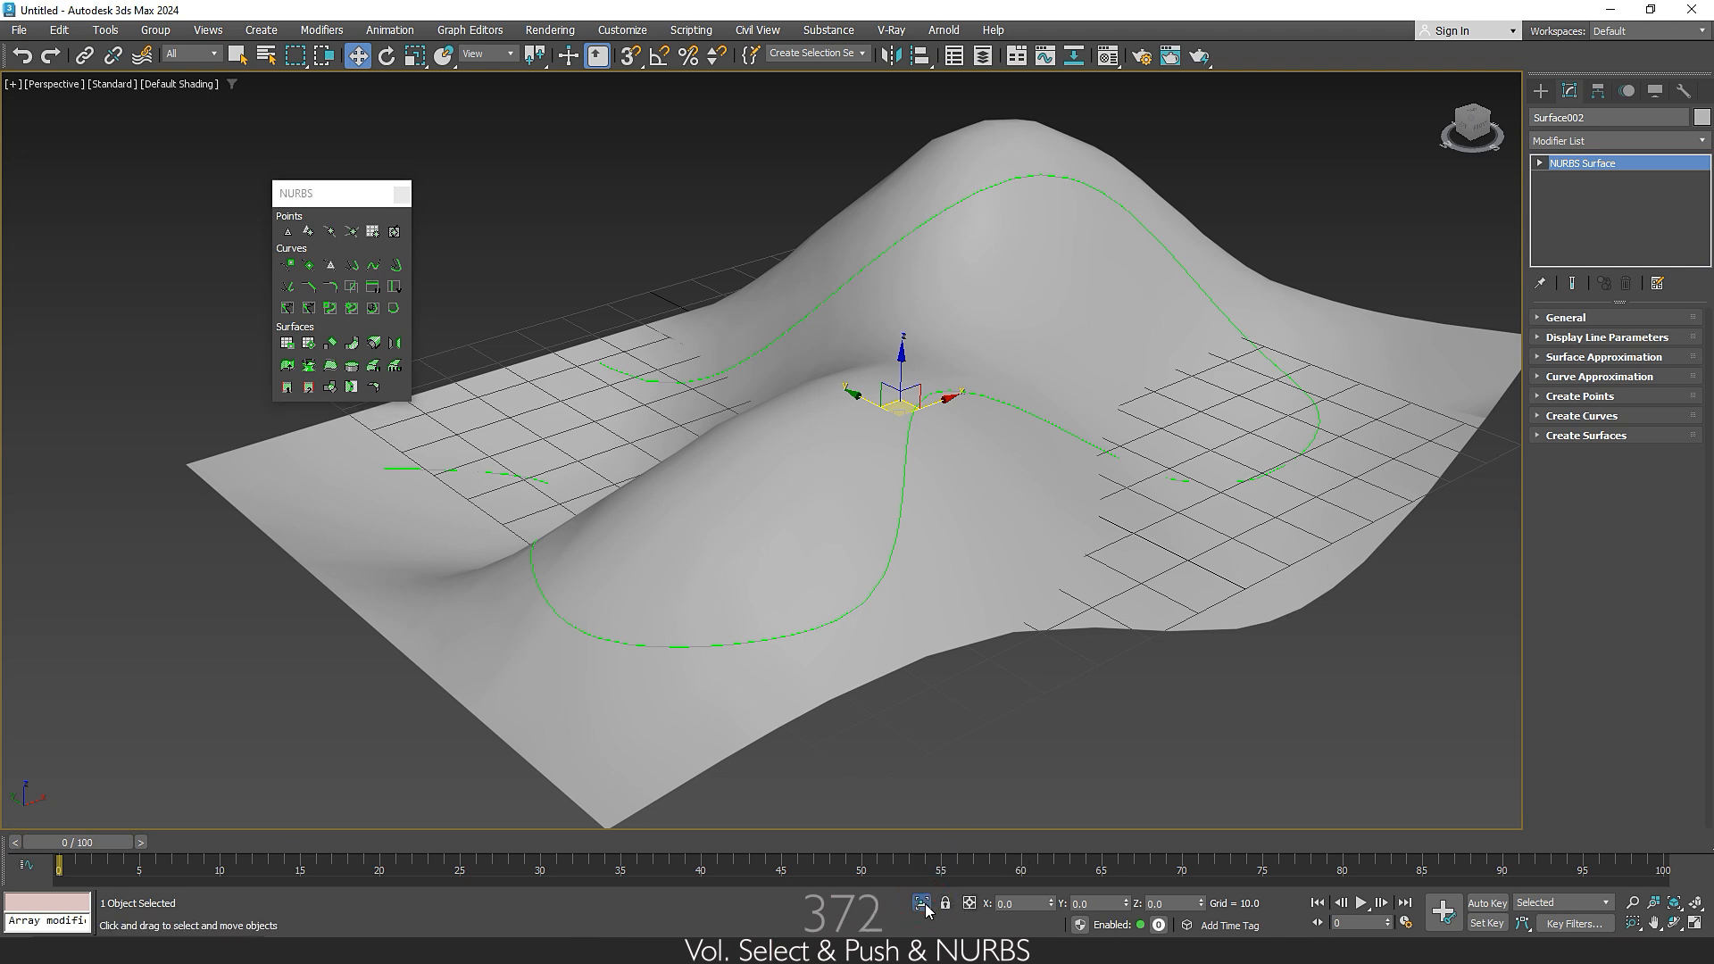
left_click(1539, 163)
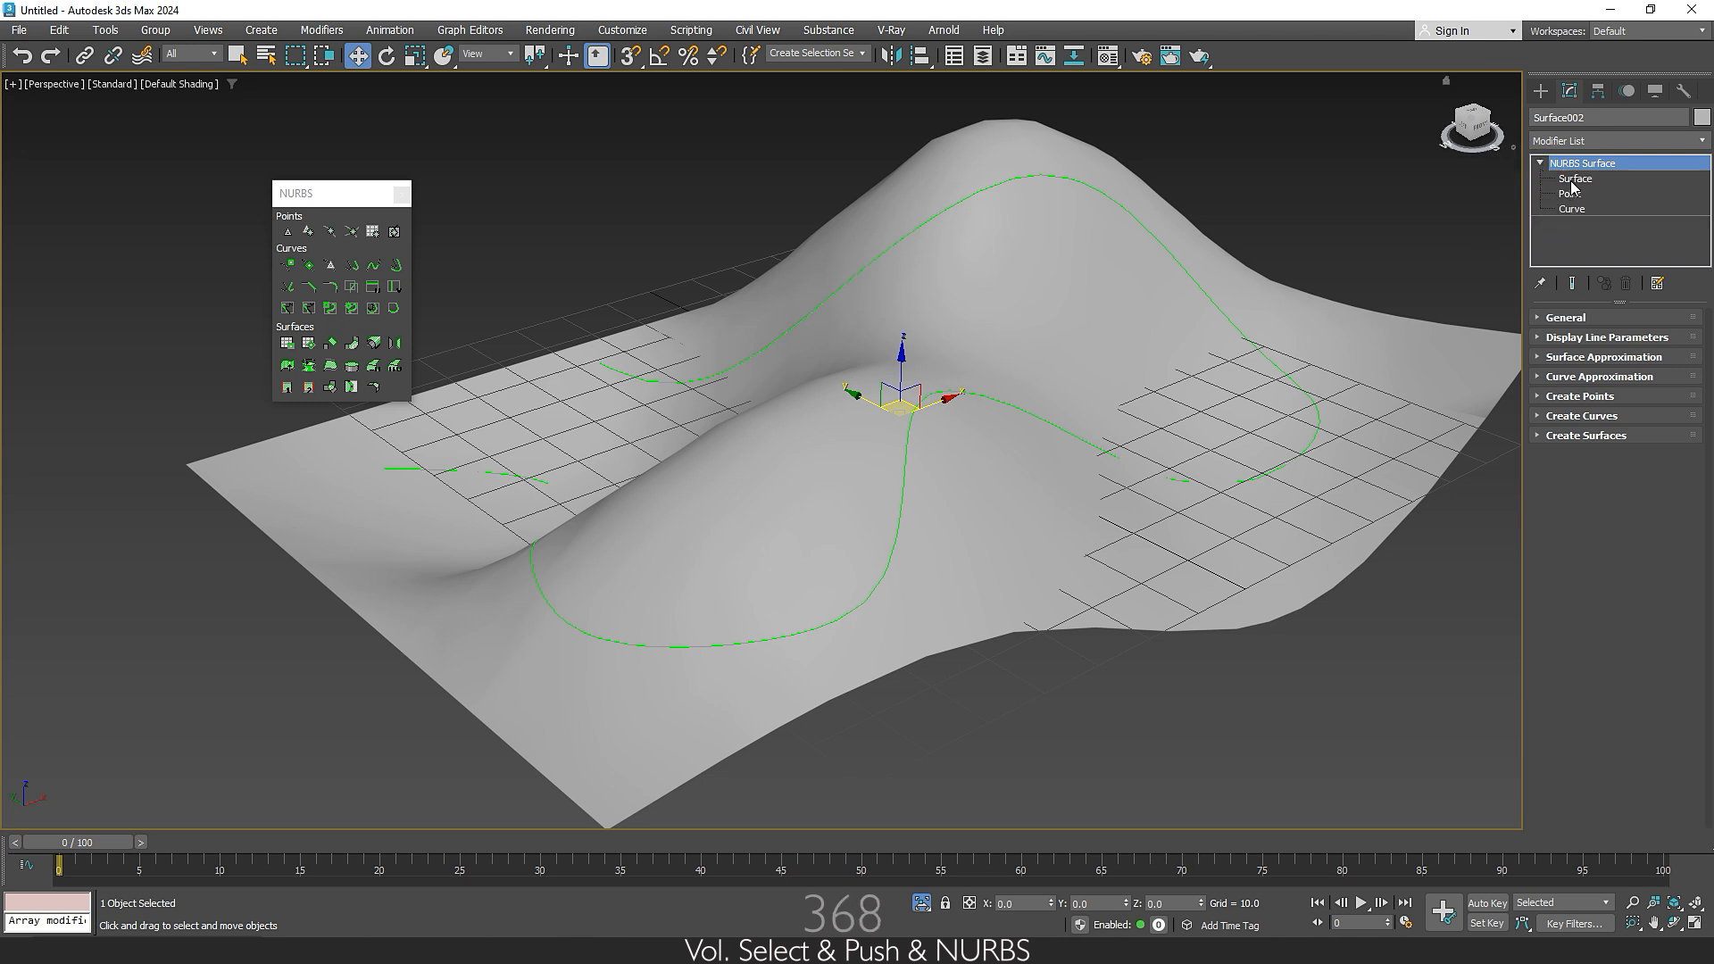
left_click(1574, 179)
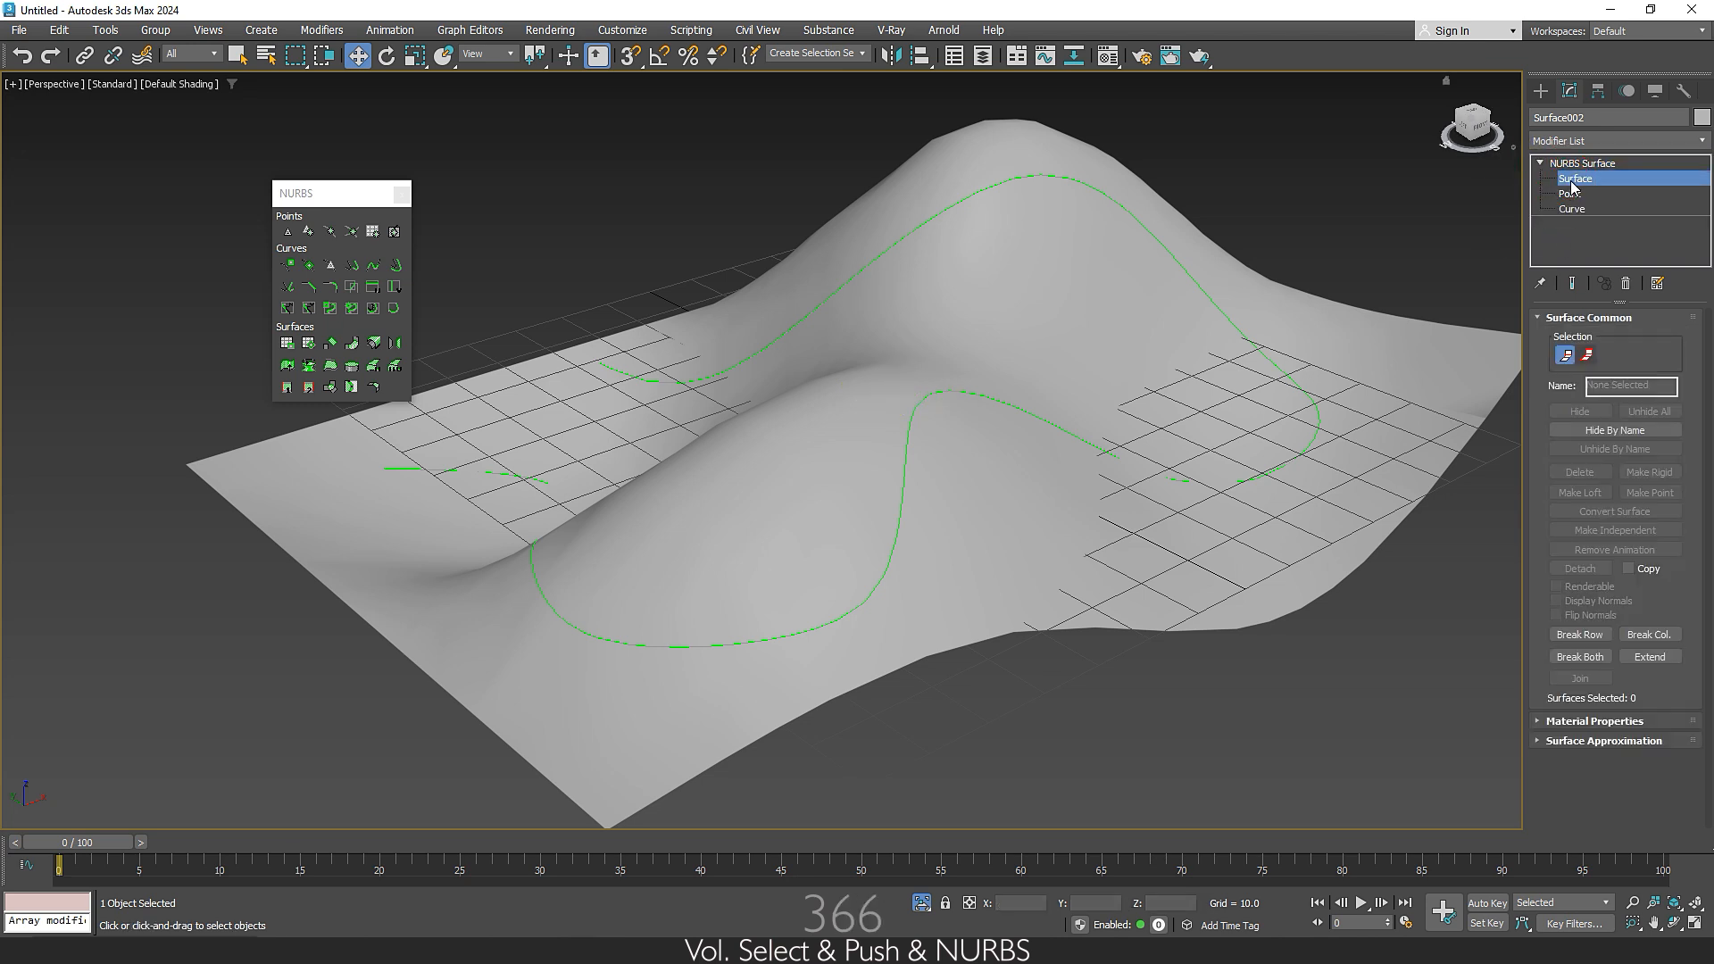
left_click(1572, 209)
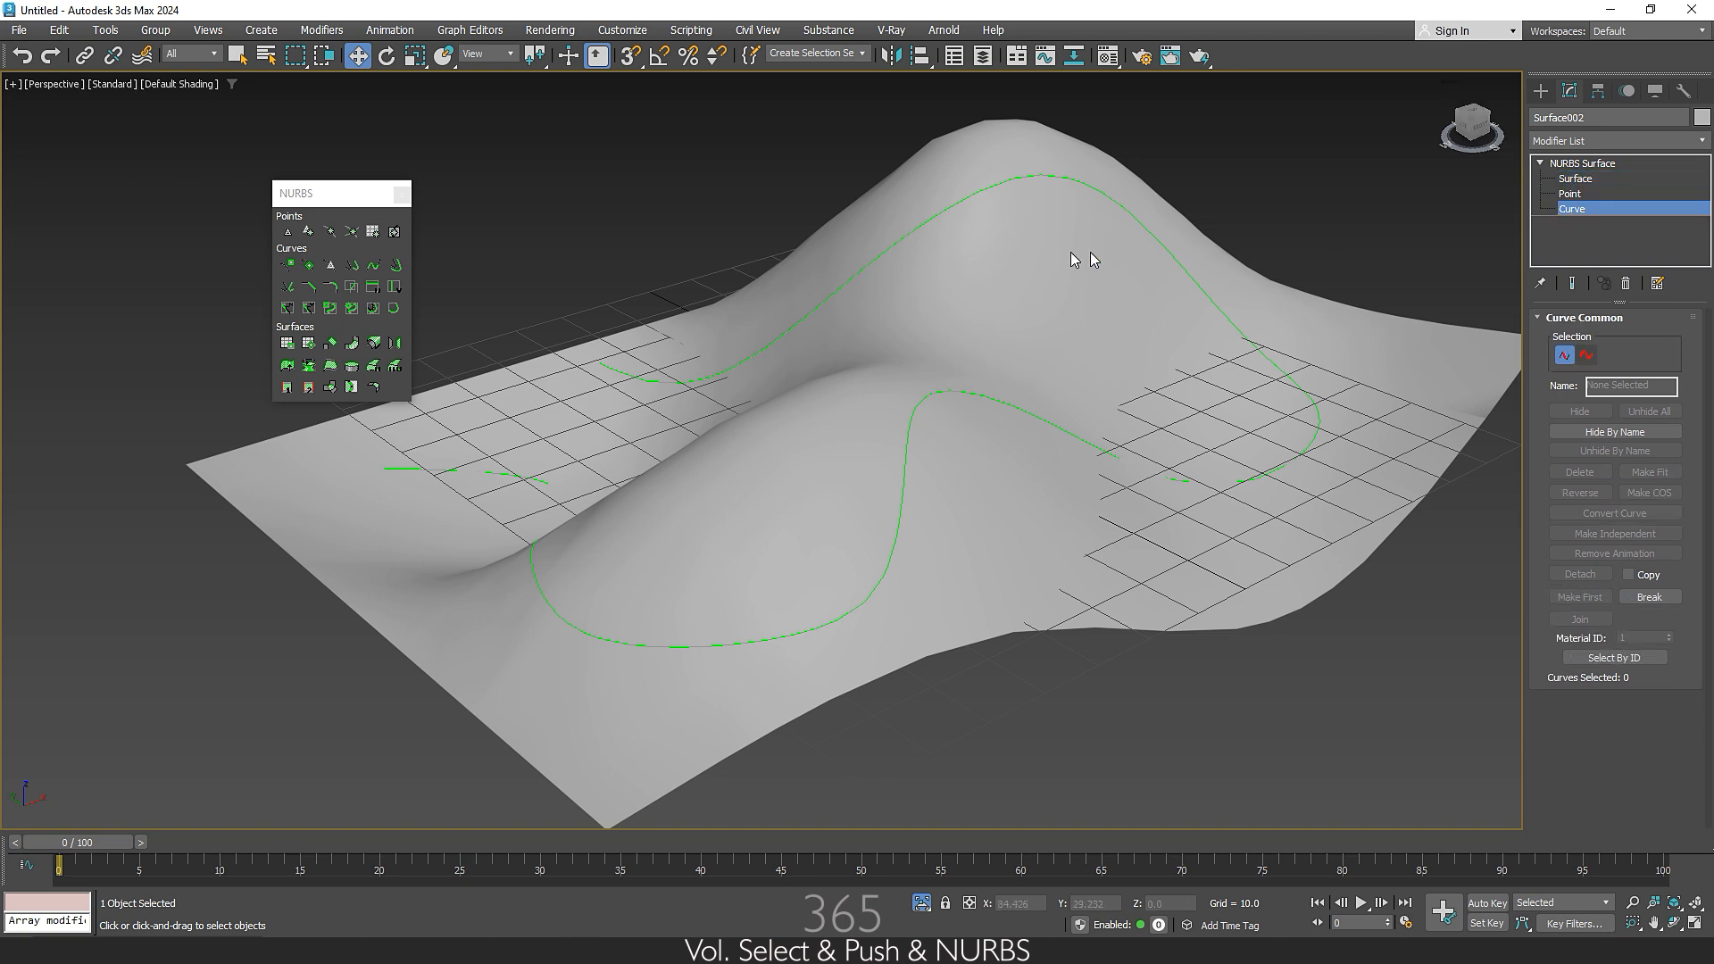
left_click(999, 186)
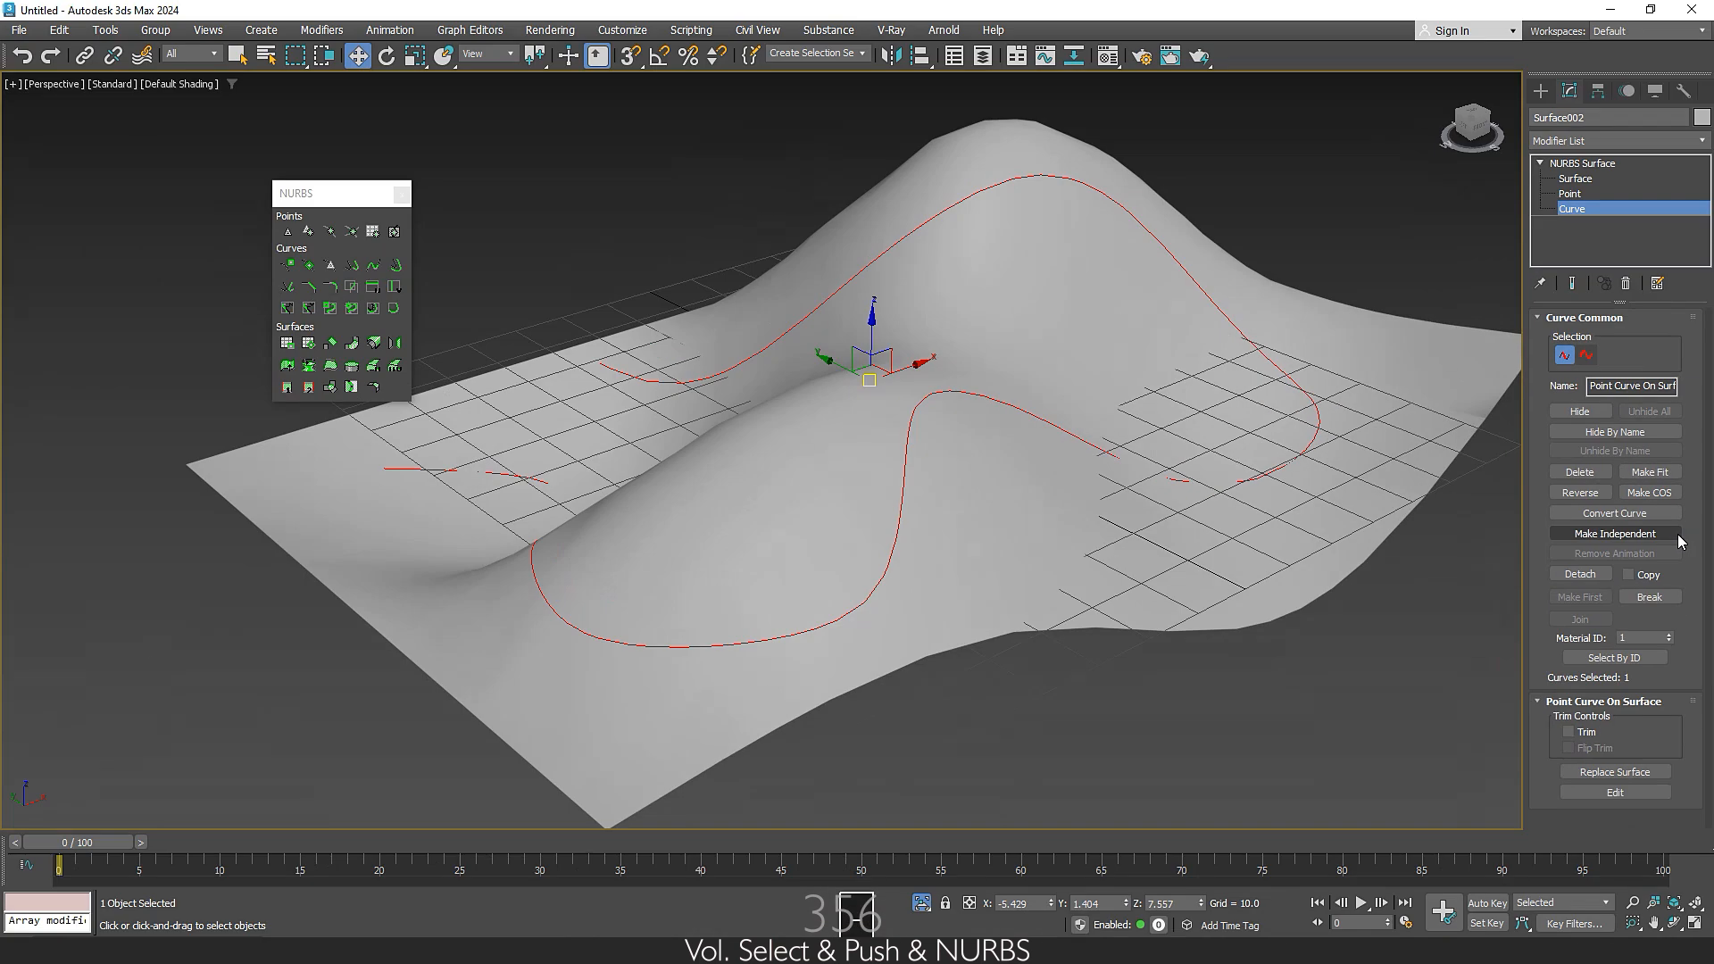
left_click(1676, 535)
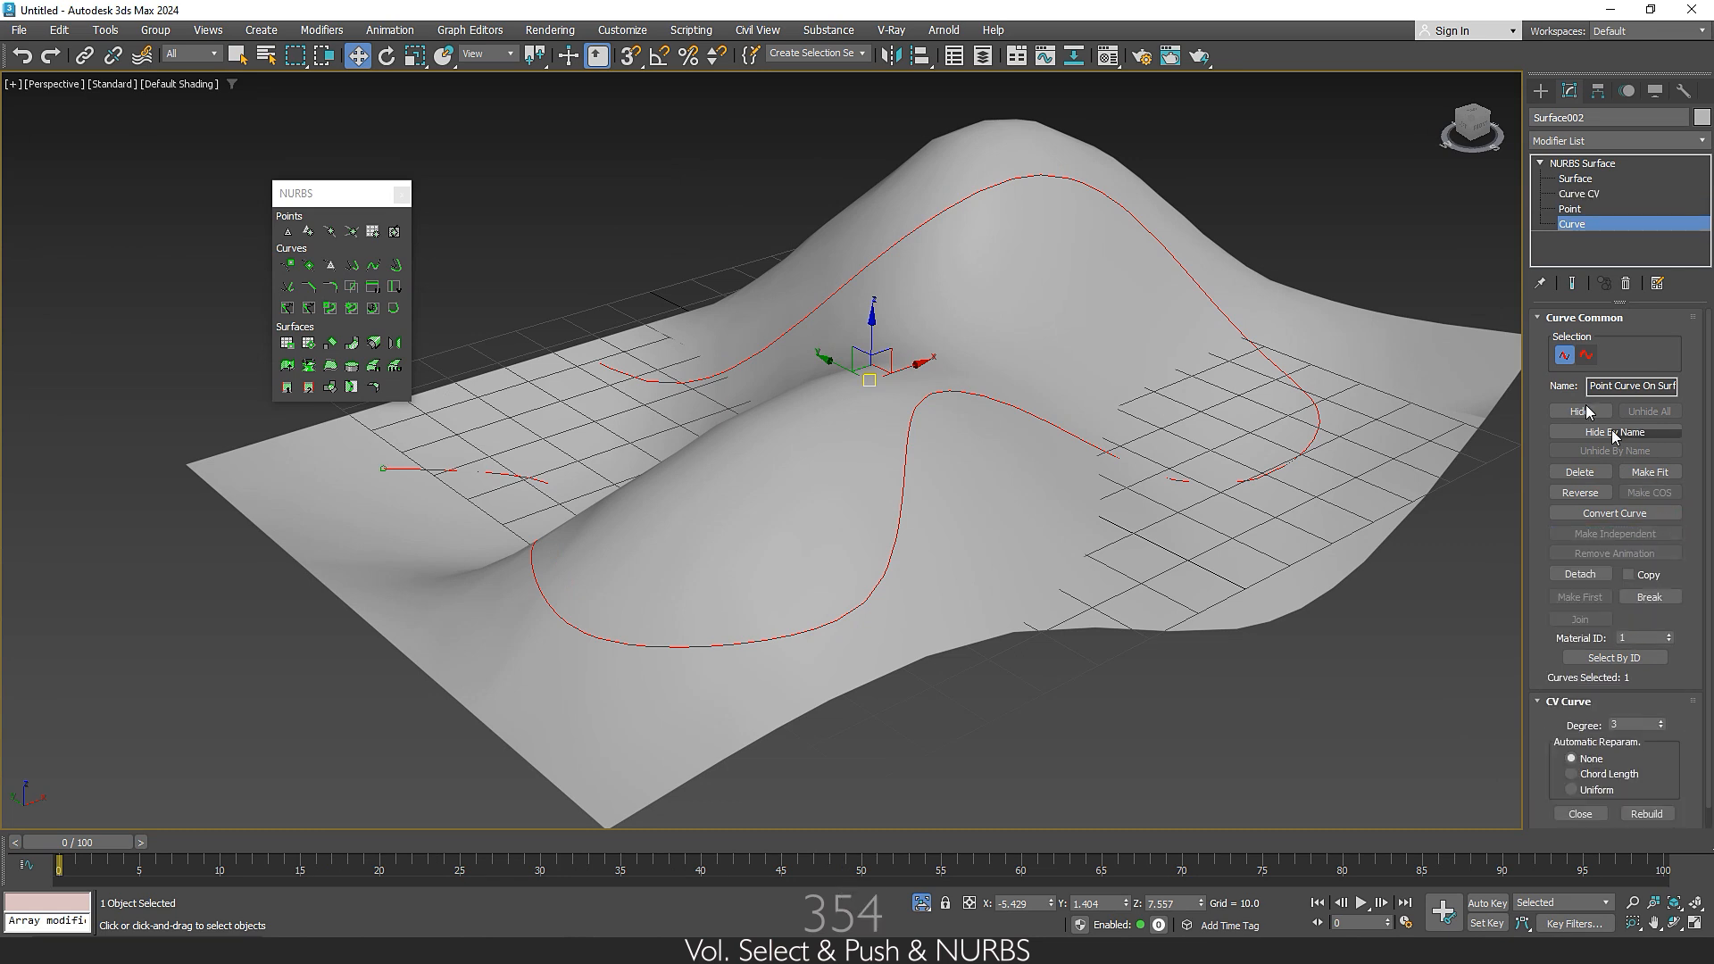
Delete the point surface inside the clone, keeping only the independent curve
left_click(1575, 179)
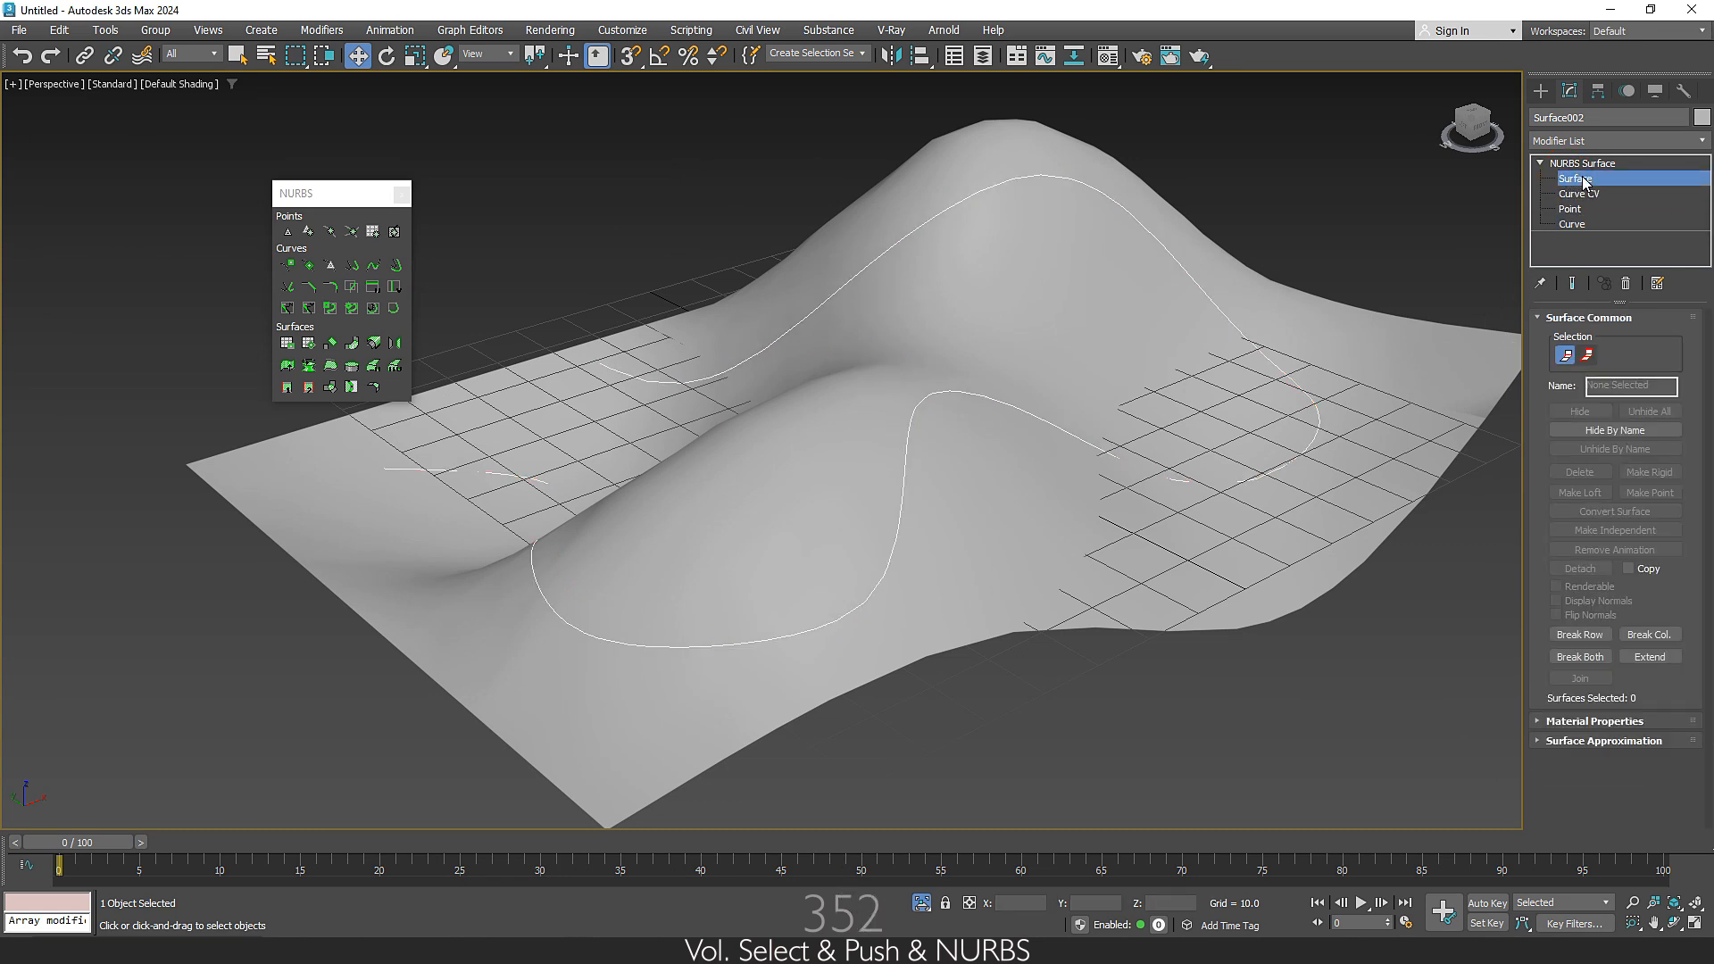
left_click(1071, 245)
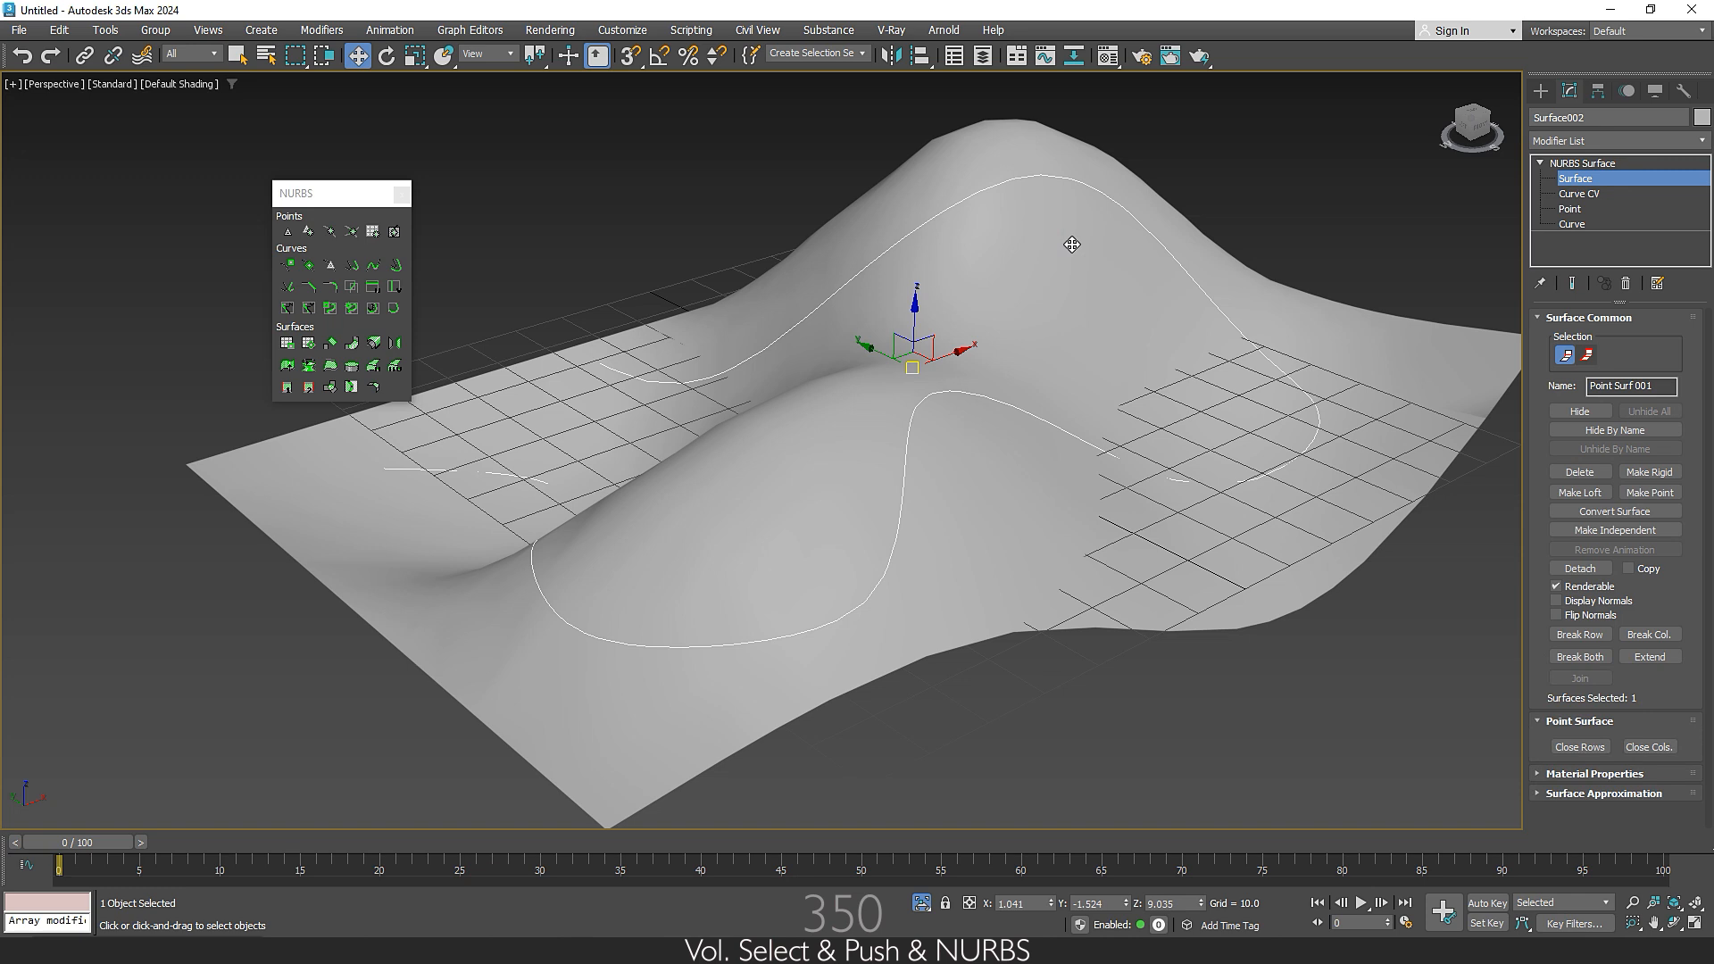
key("Delete")
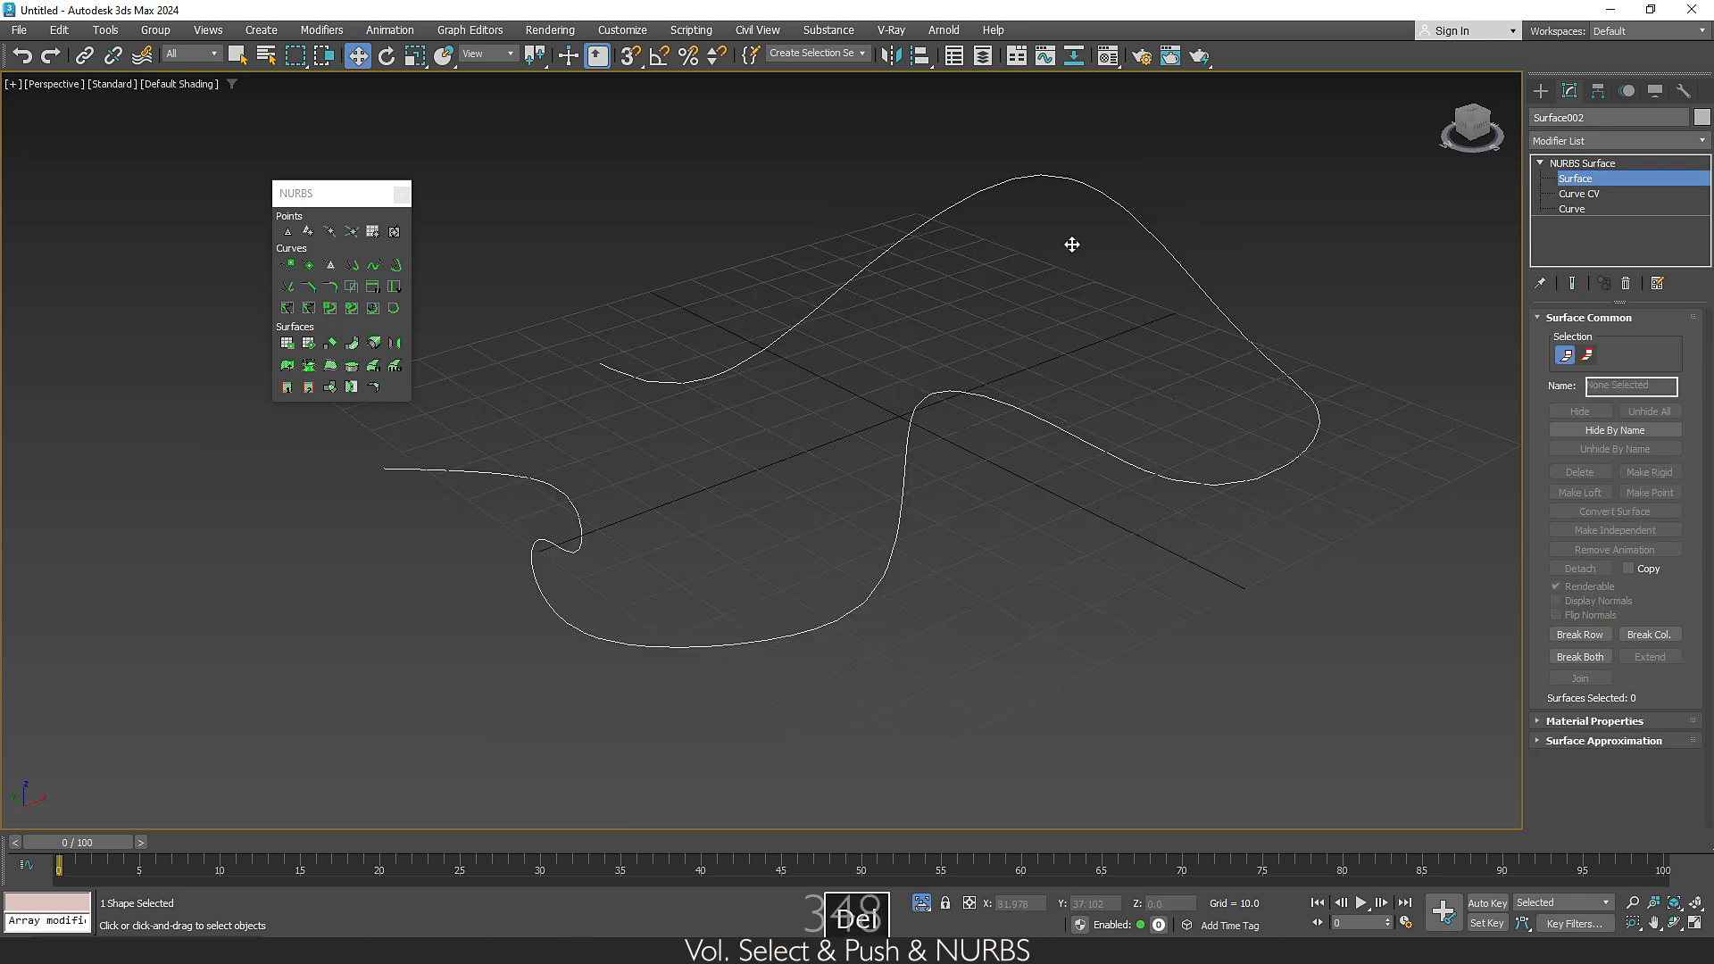
Exit isolation to show the original surface together with the extracted curve, and clear the selection
left_click(1545, 90)
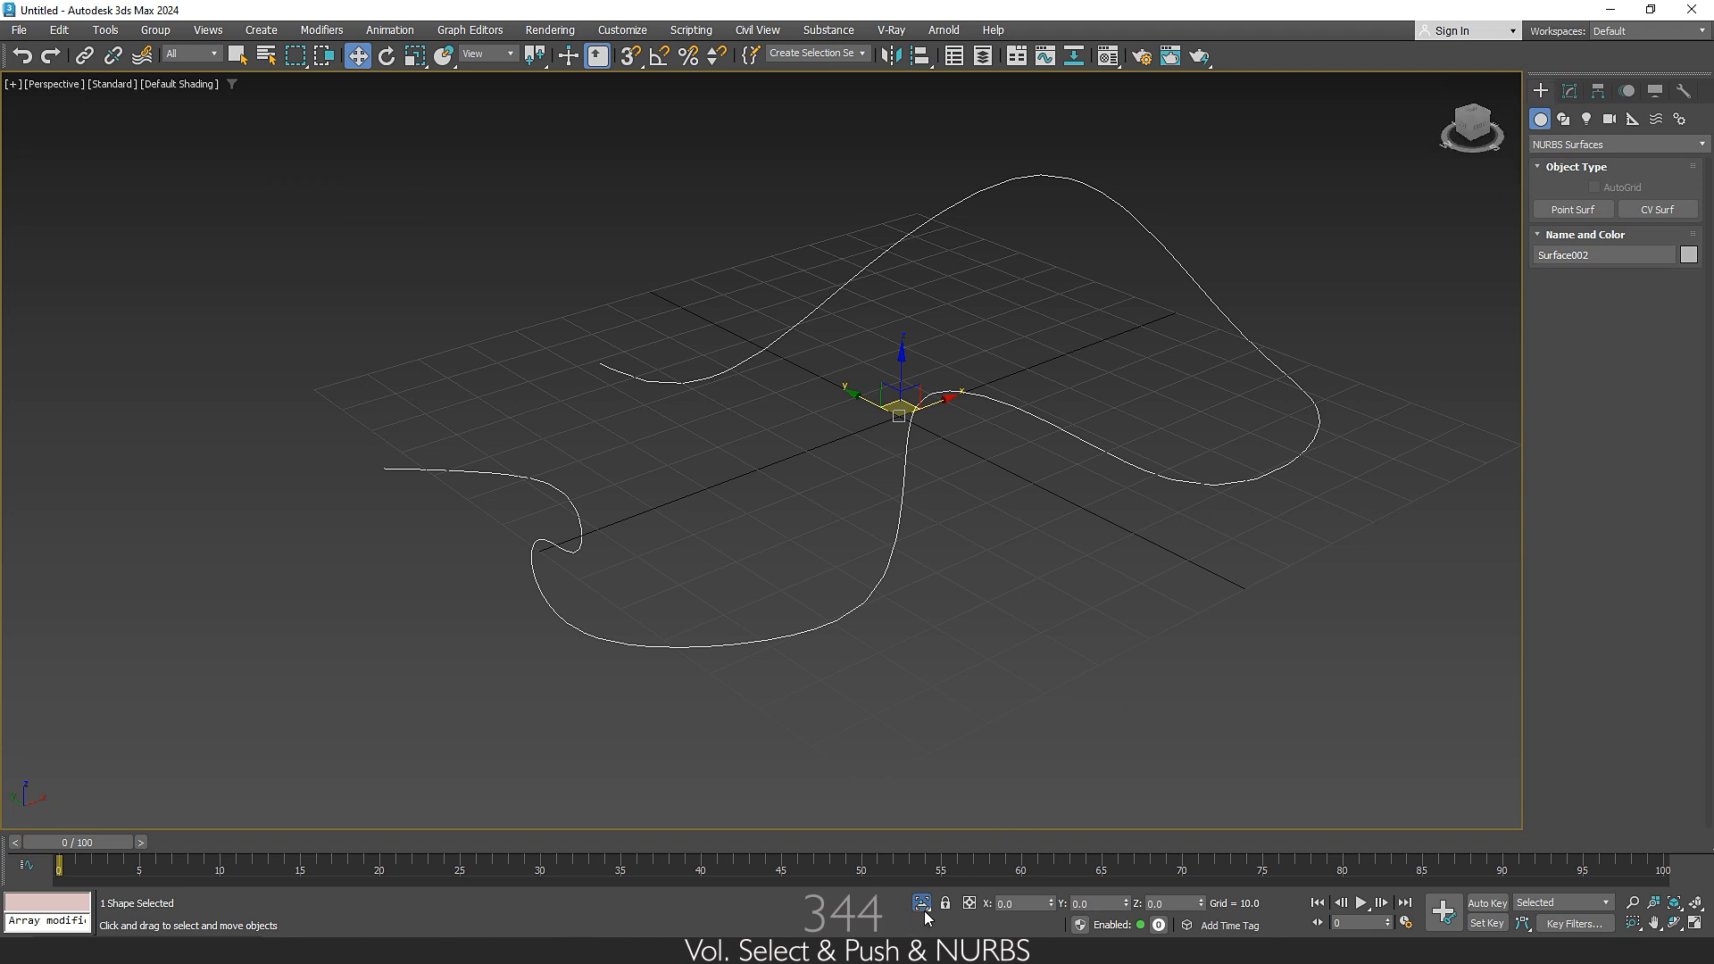
key("ctrl+z")
left_click(1338, 672)
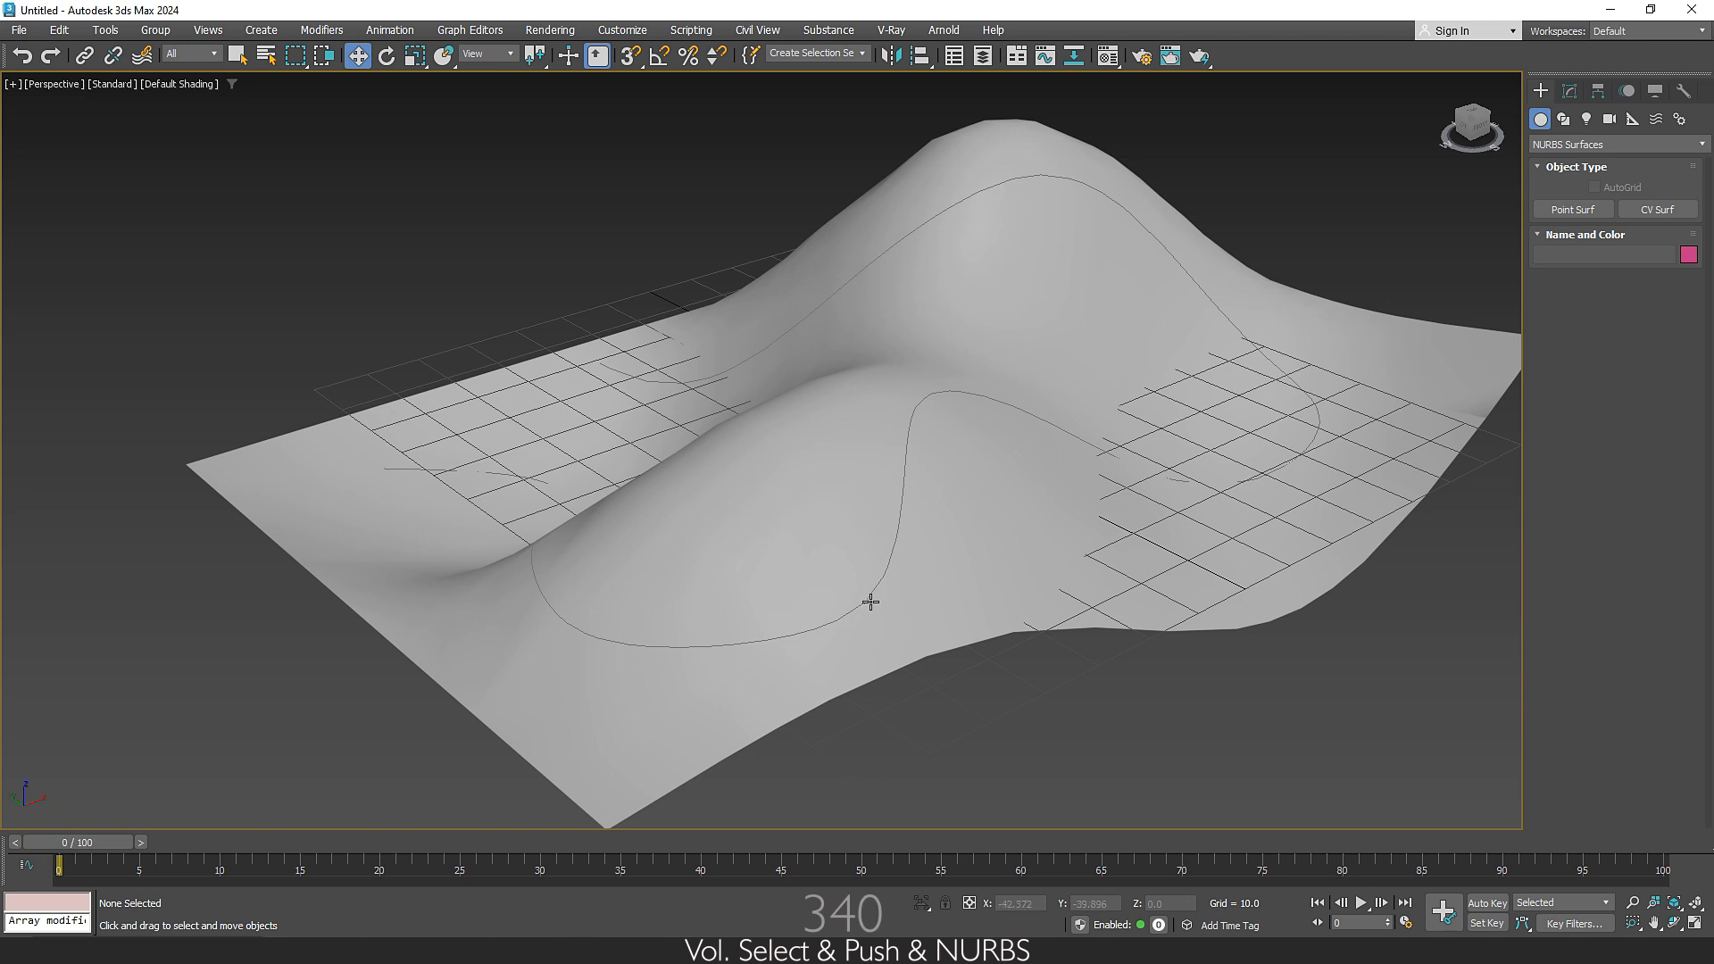
Isolate the original terrain surface and delete the winding point curve lying on it
left_click(868, 603)
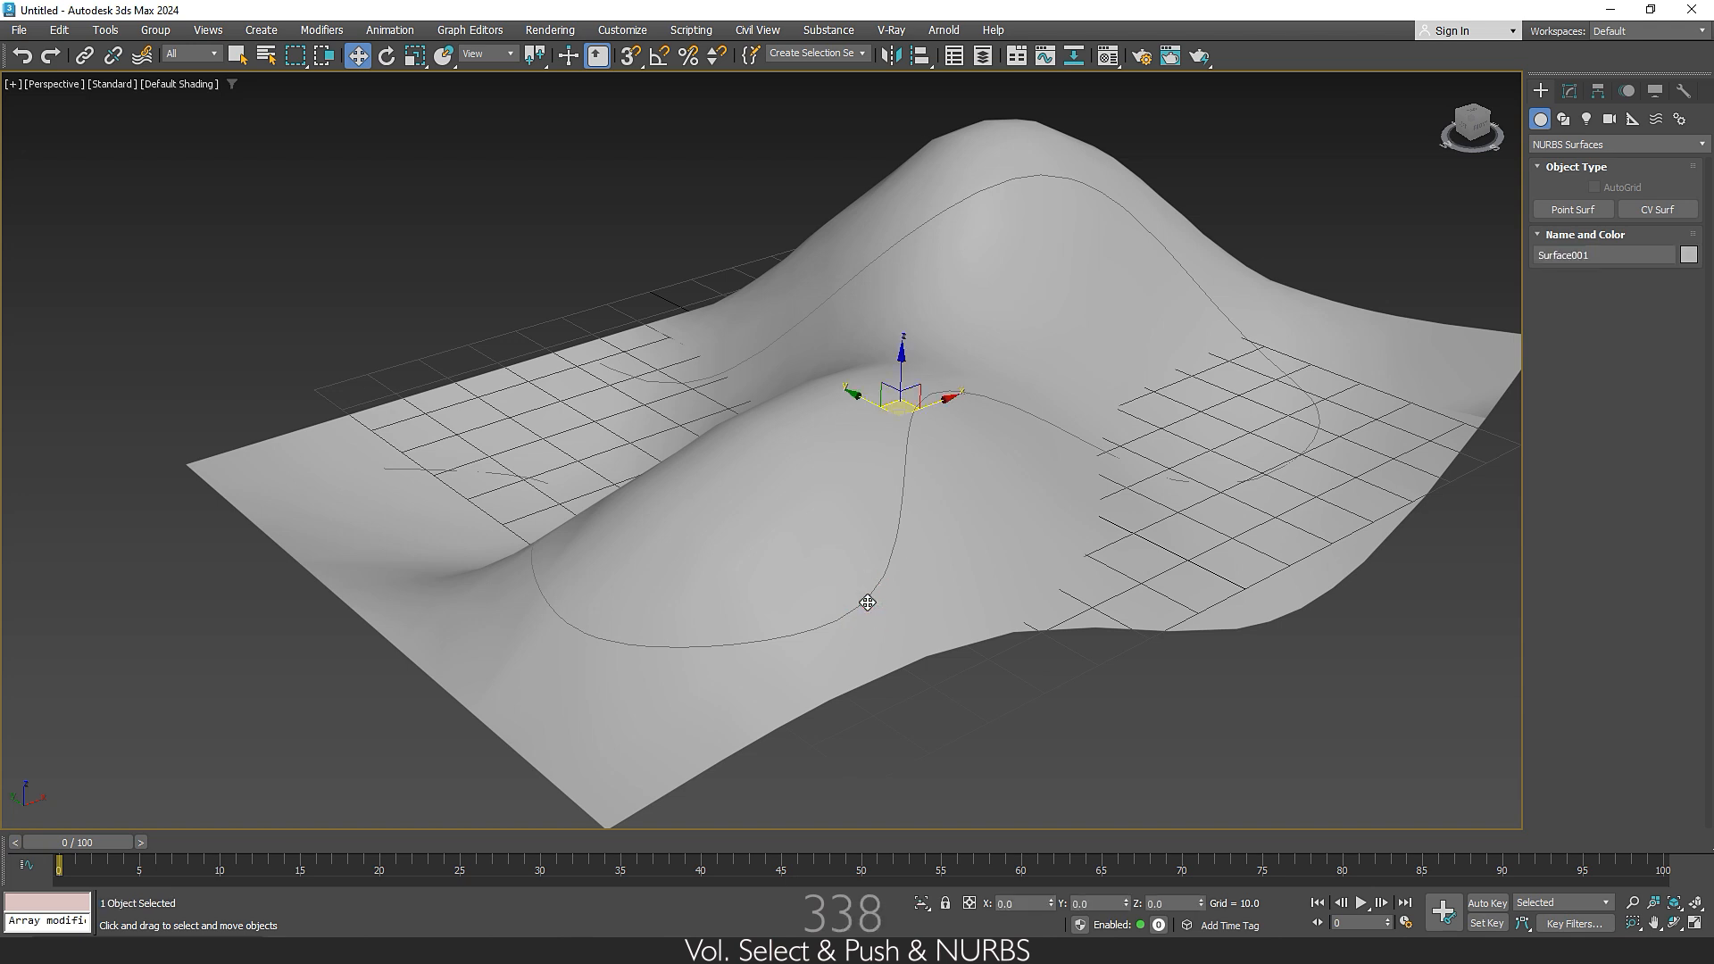
left_click_drag(855, 396, 774, 346)
key("ctrl+z")
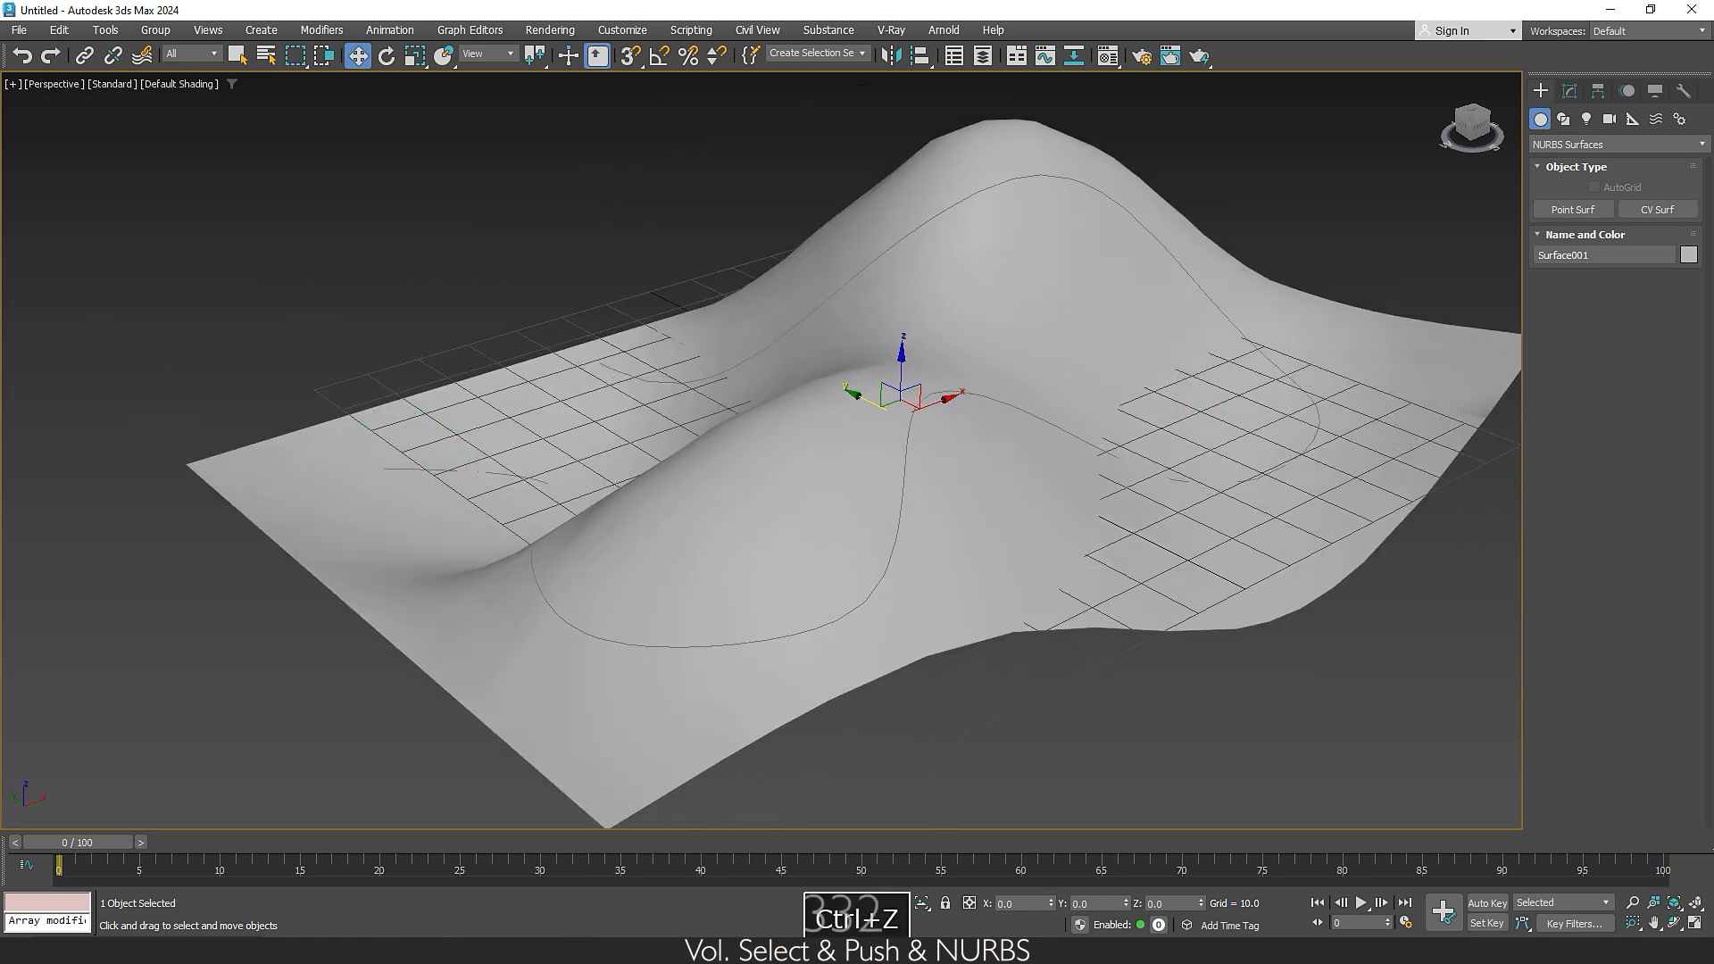
left_click(923, 907)
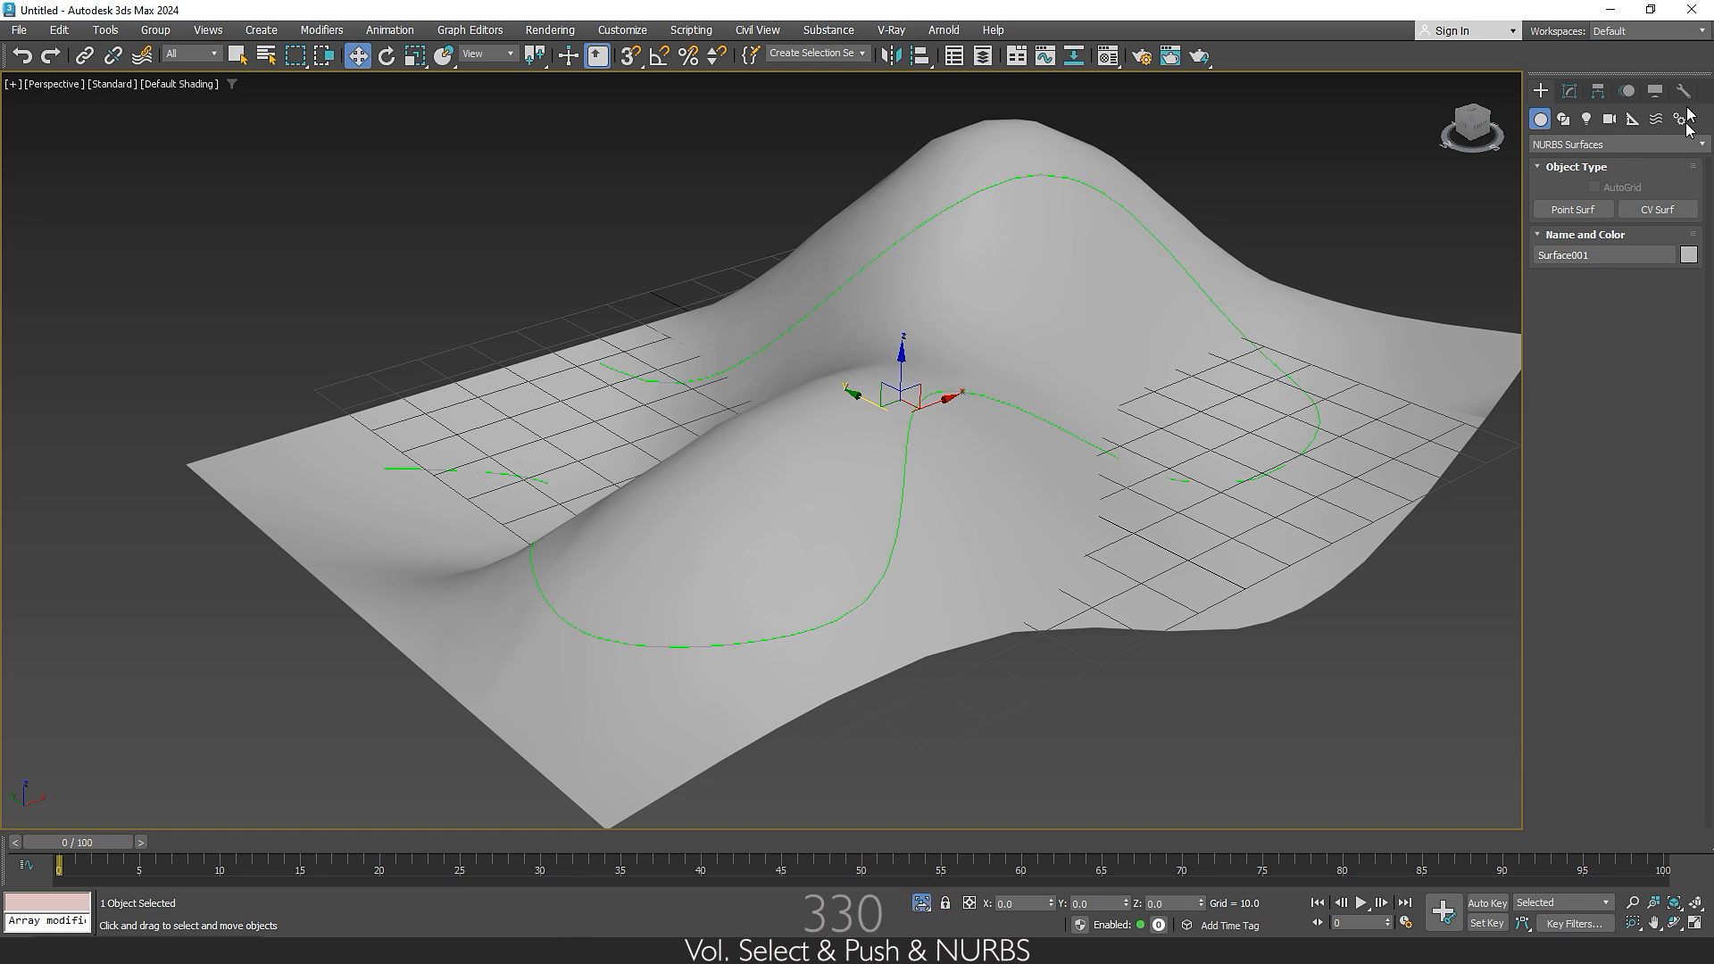
left_click(1569, 90)
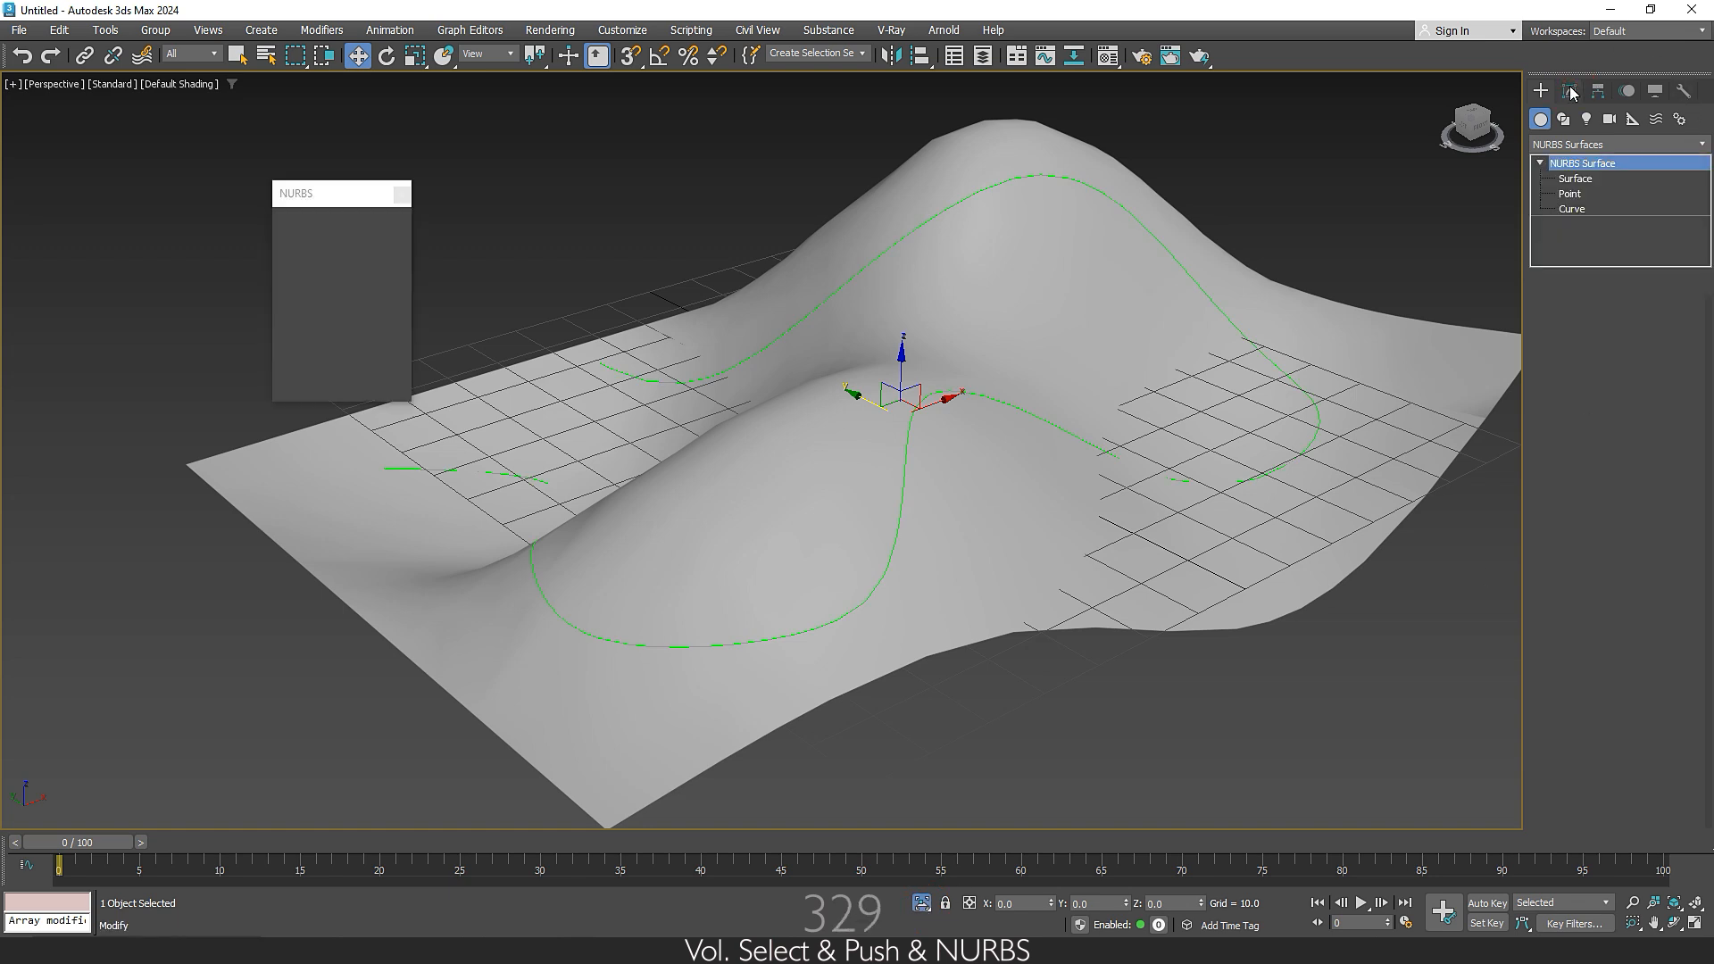
left_click(1573, 209)
left_click(1014, 180)
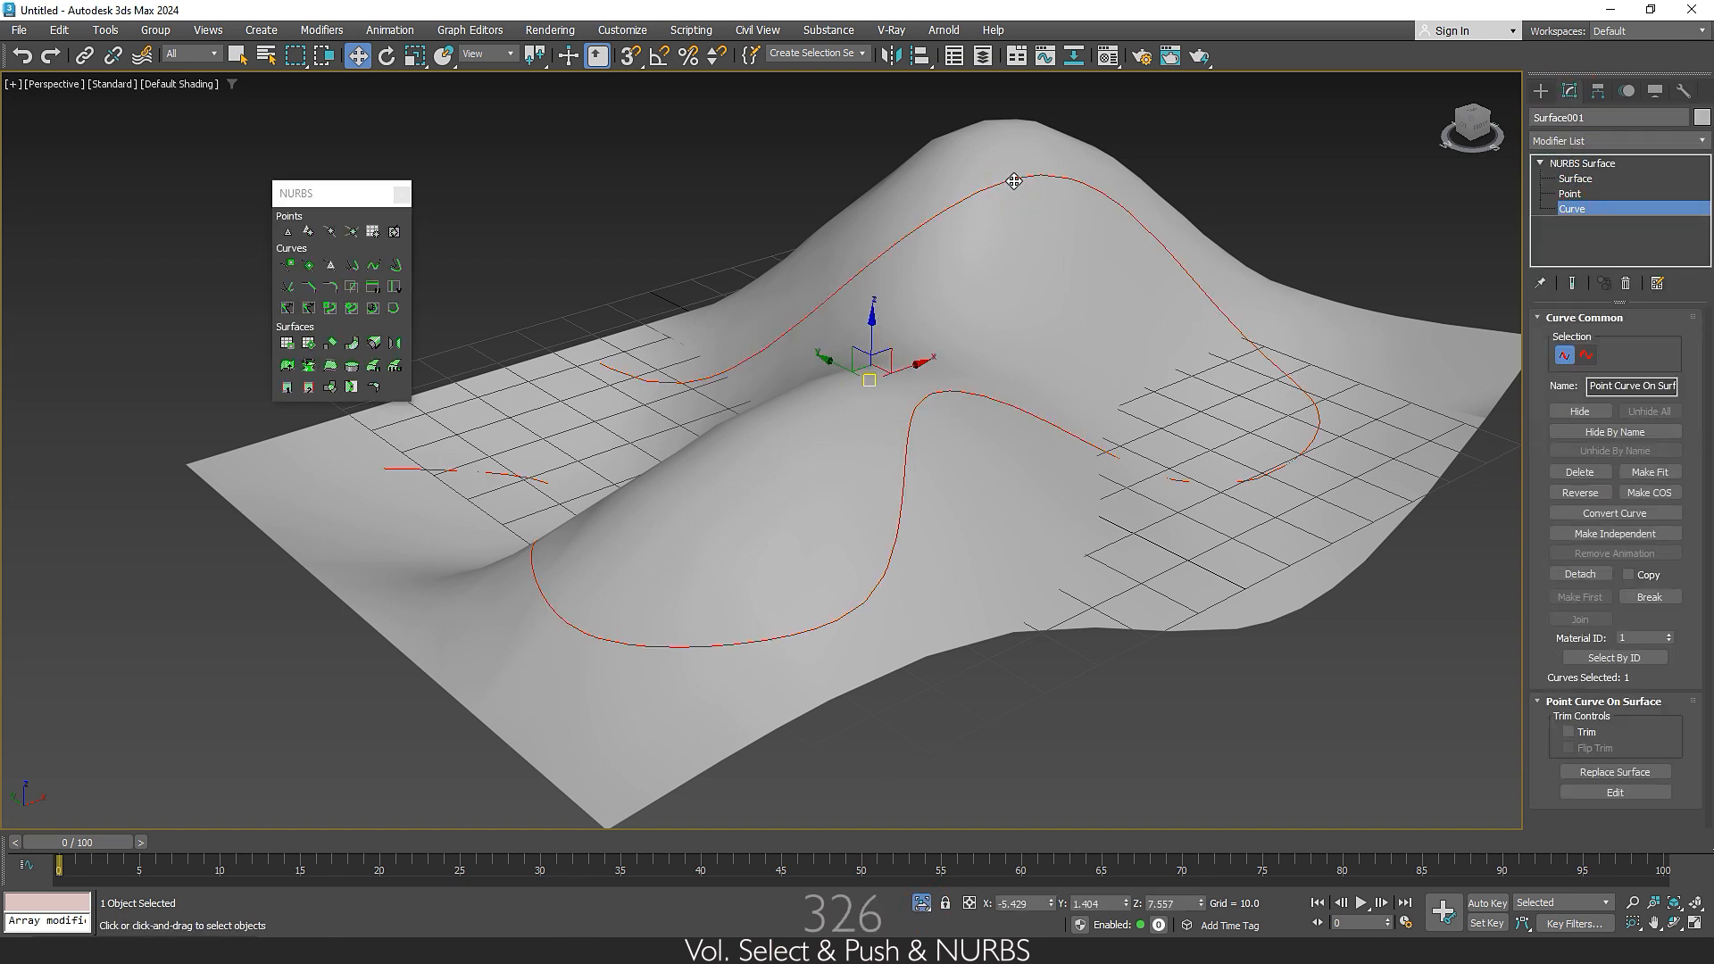
key("Delete")
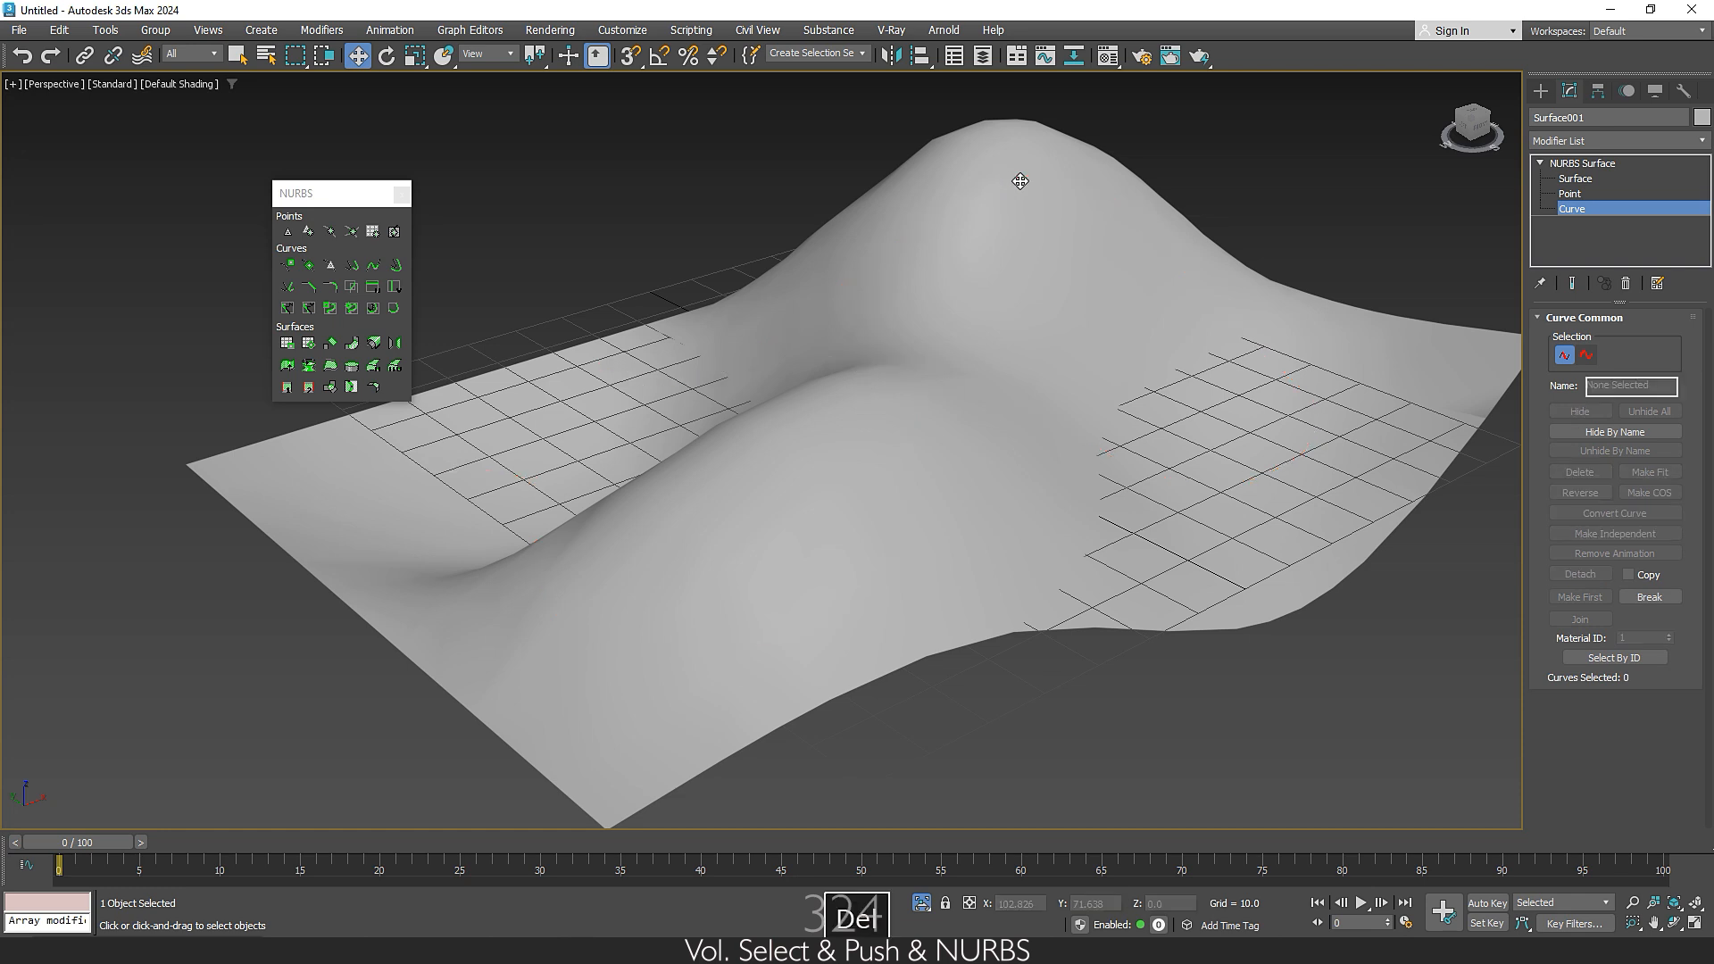
Exit isolation to show the terrain with the extracted curve, and clear the selection
left_click(1539, 92)
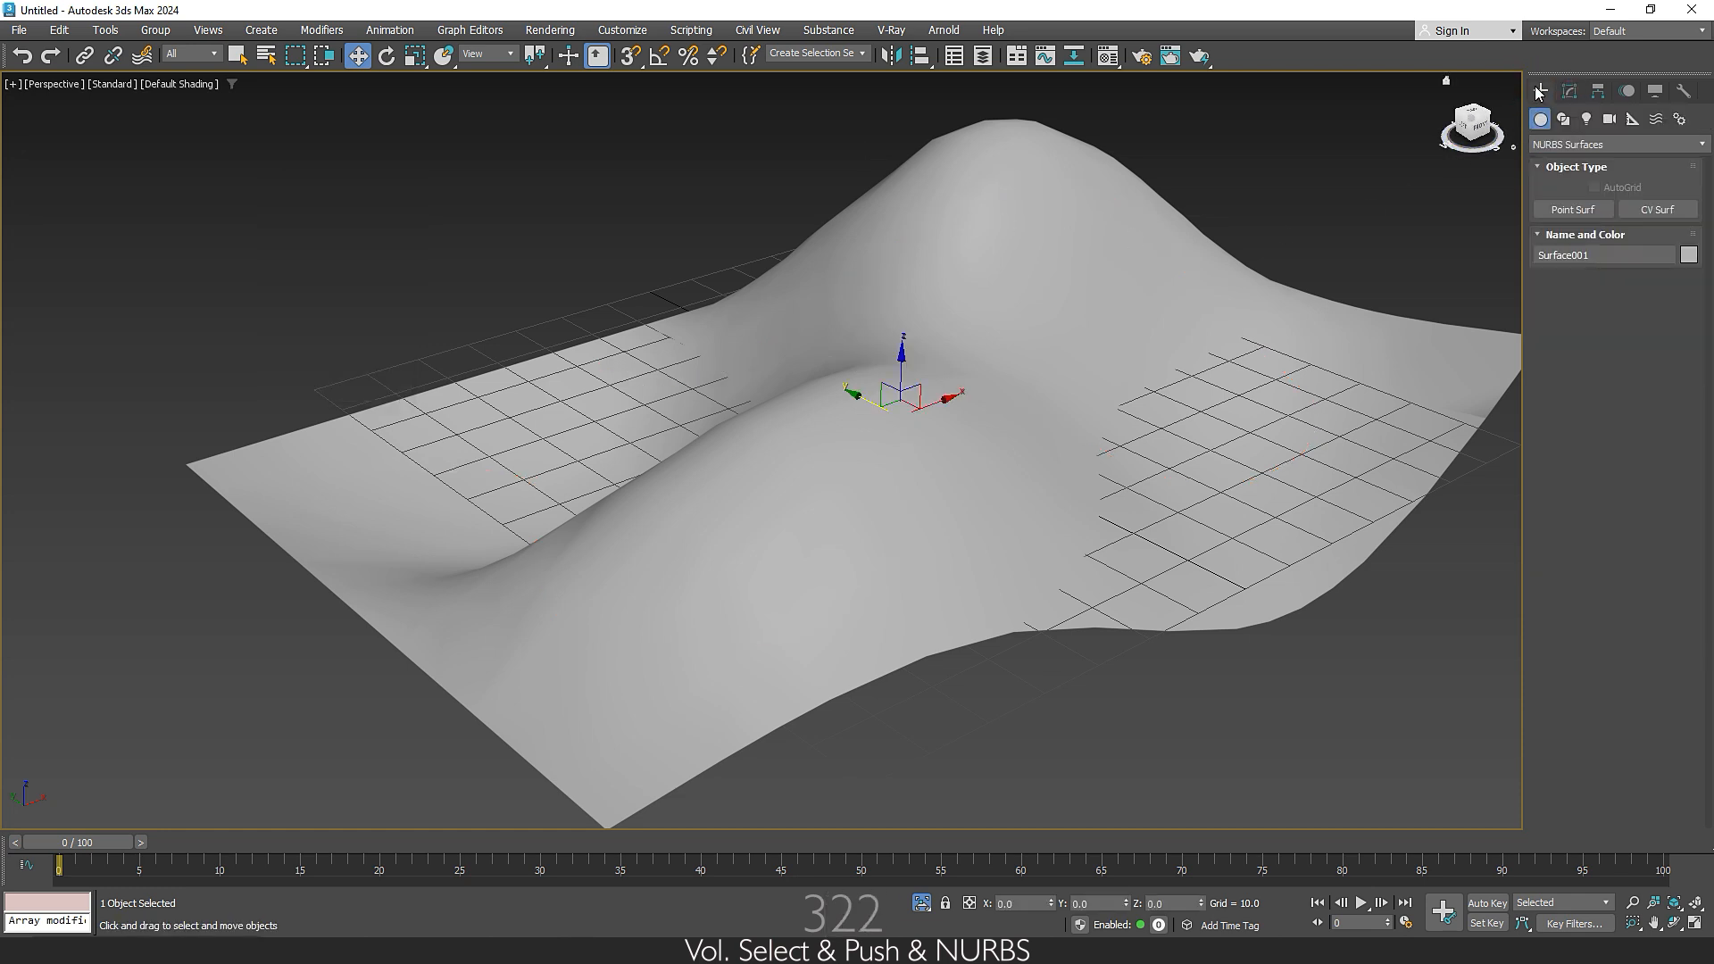
left_click(927, 903)
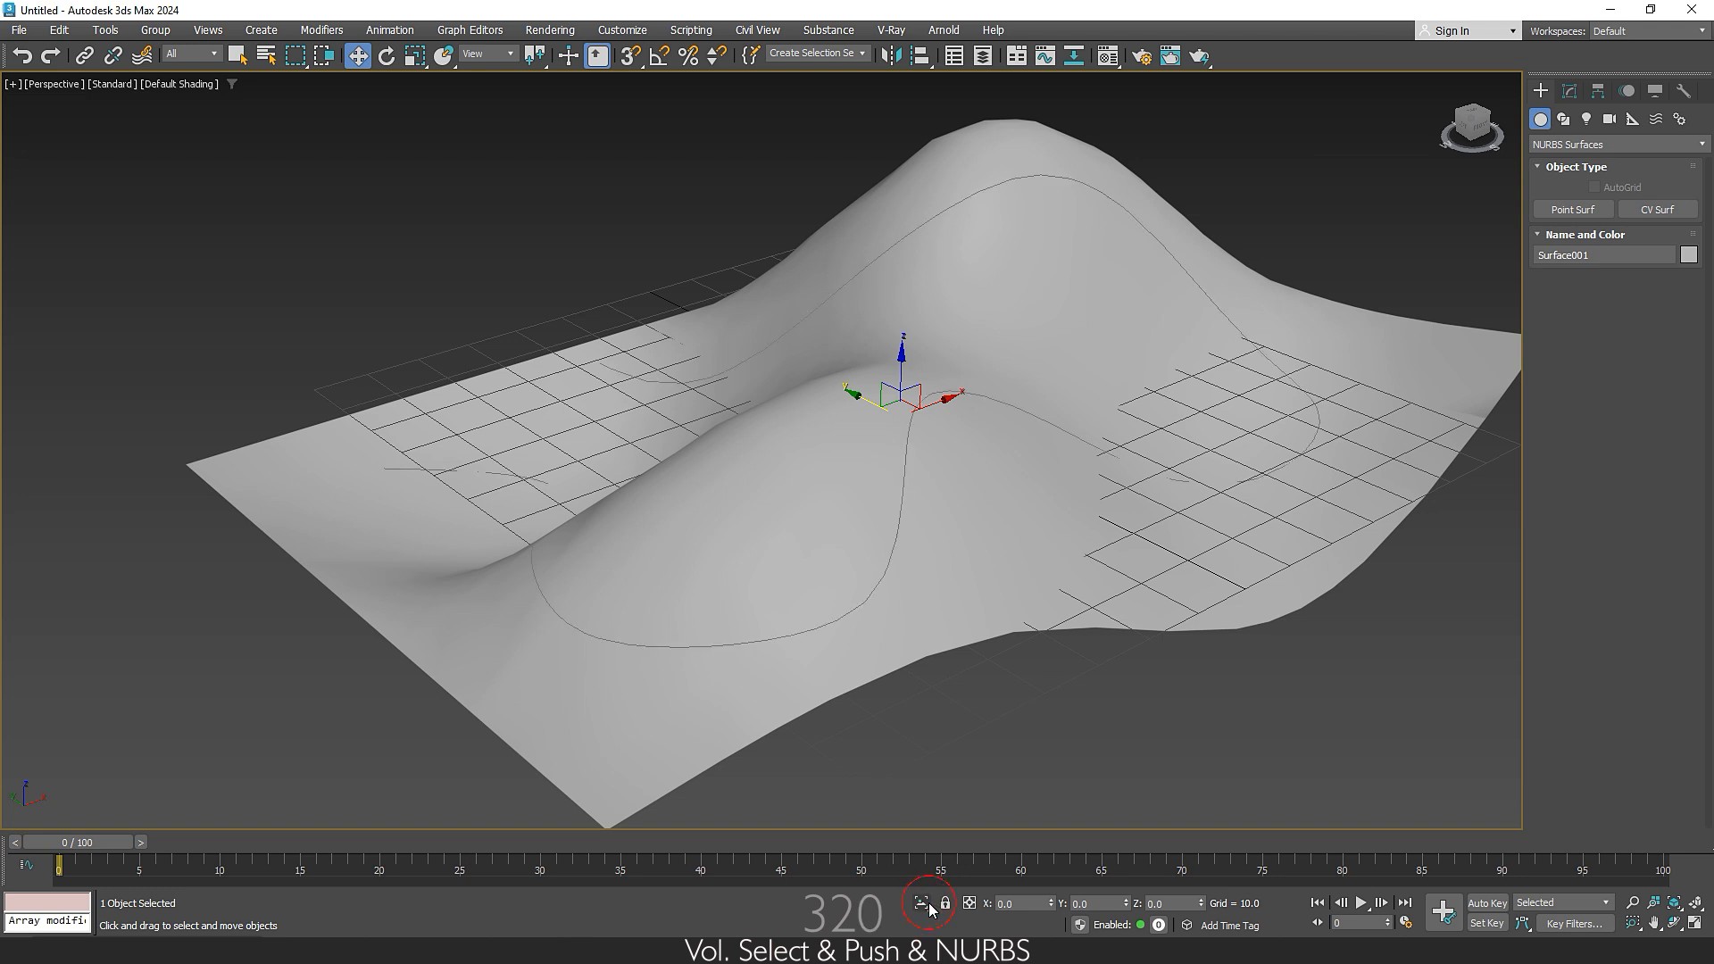
left_click(892, 713)
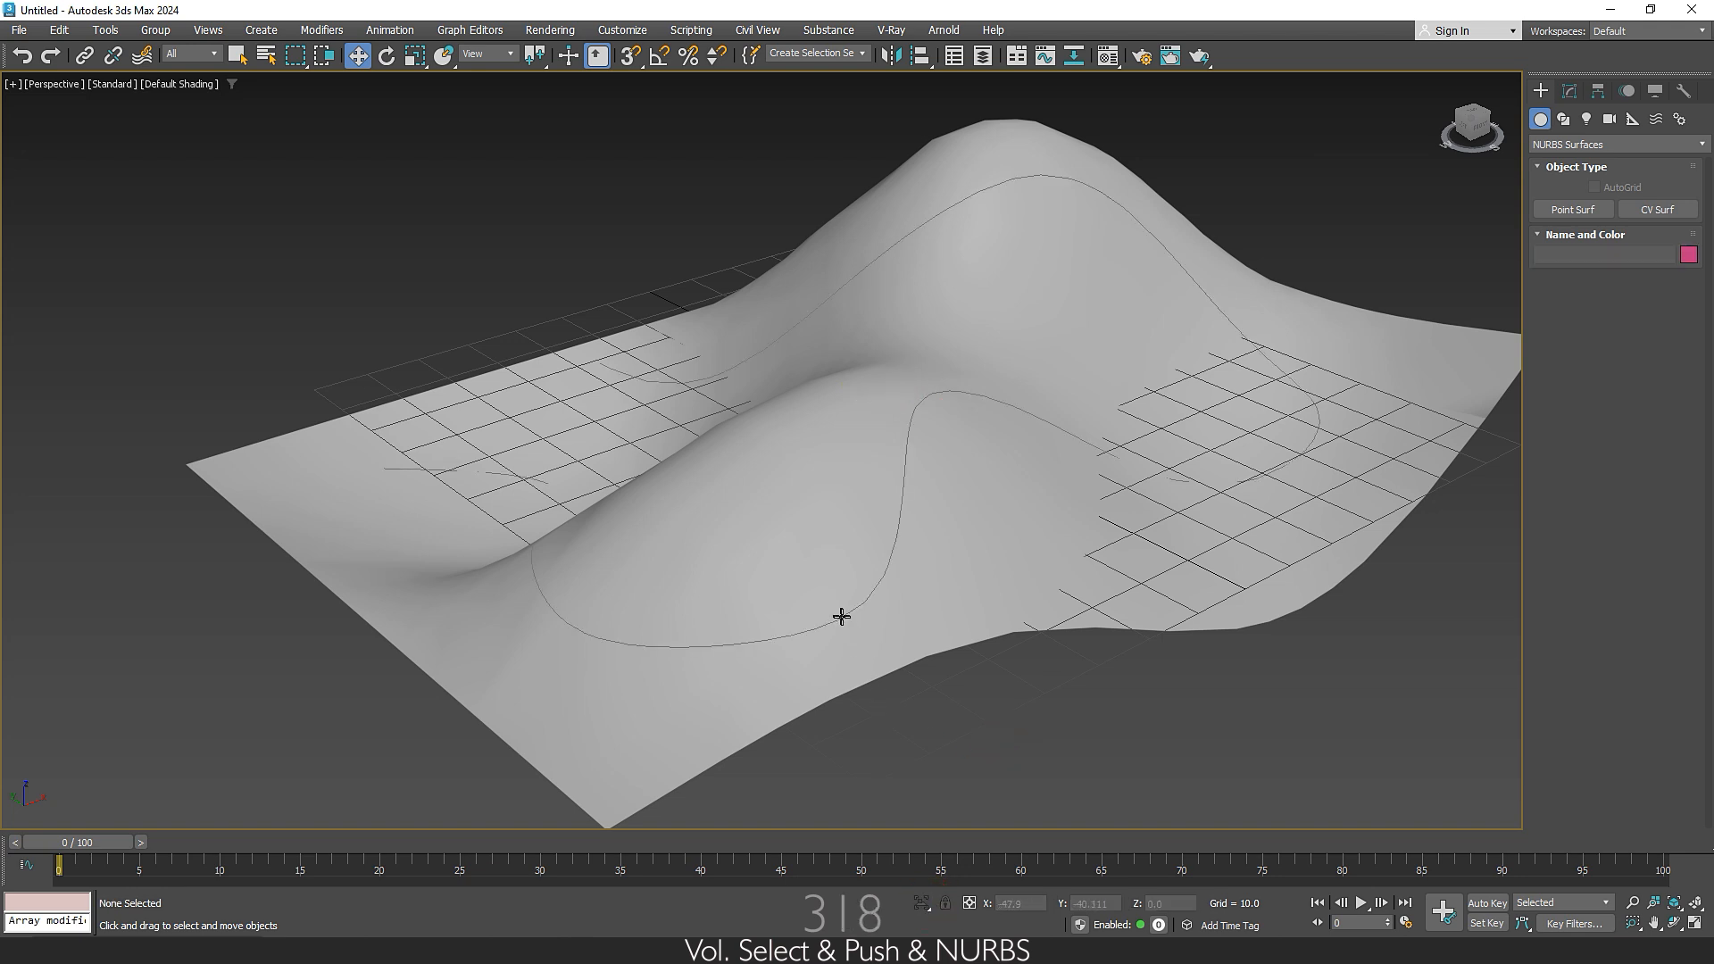
Add a dependent Curve Point to the extracted winding curve and set its U Position to 0.0
left_click(842, 615)
left_click(842, 616)
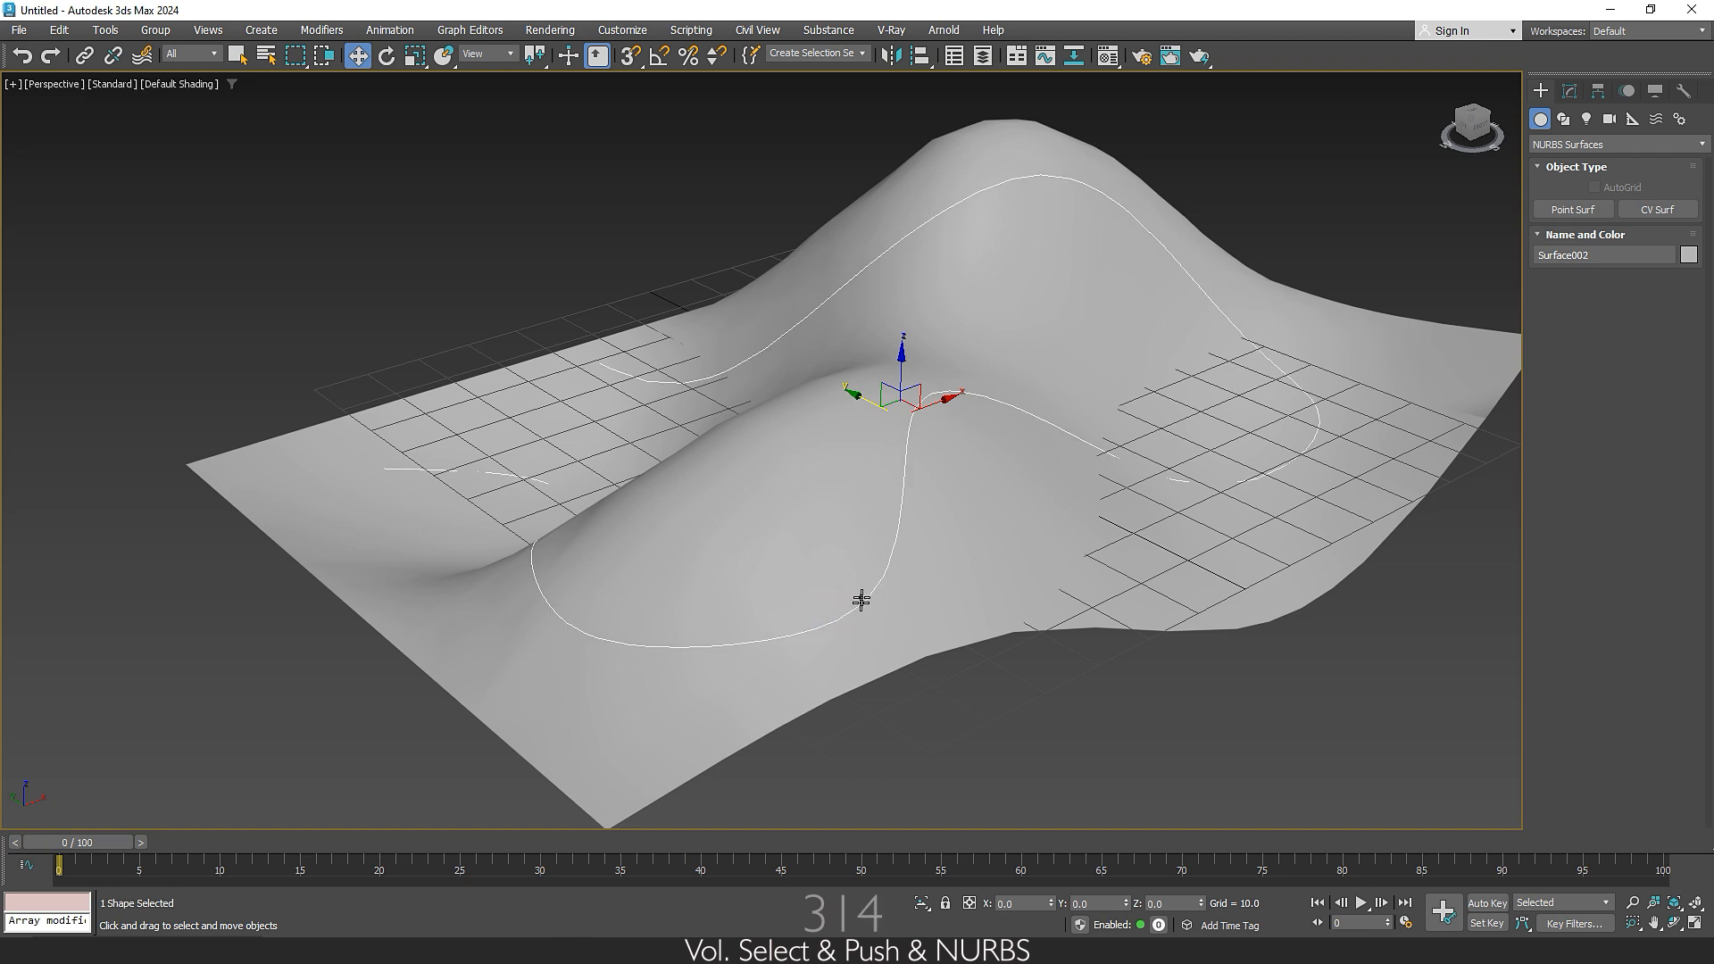
left_click(1569, 91)
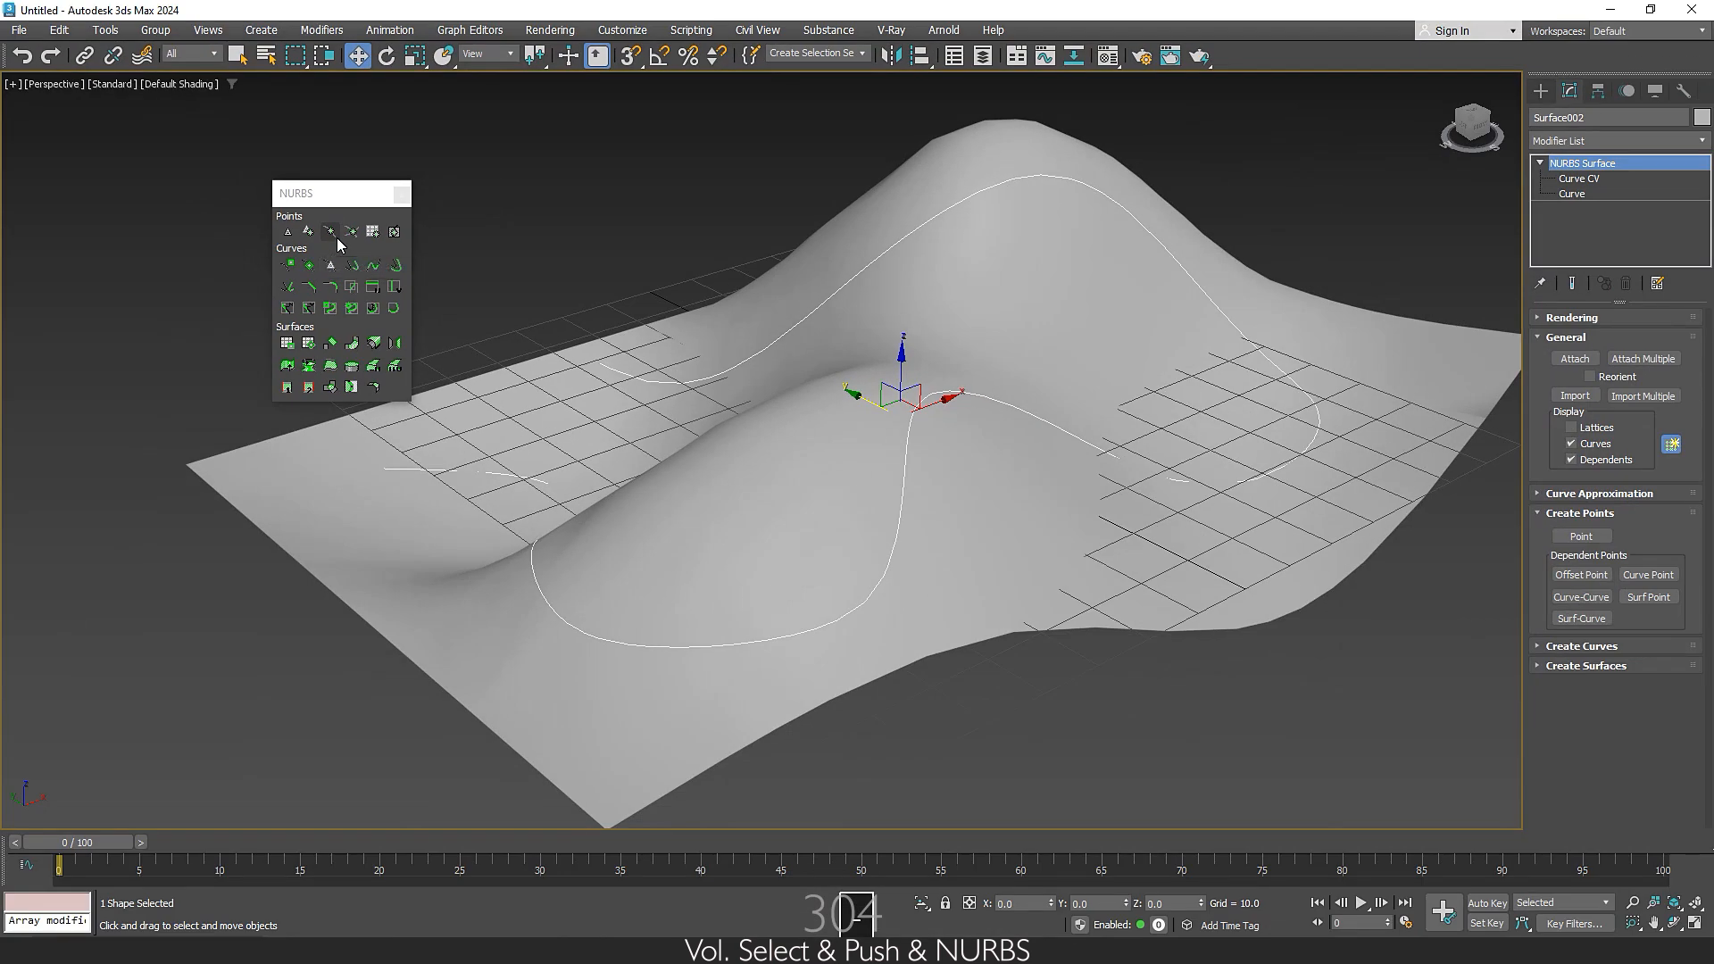
left_click(332, 235)
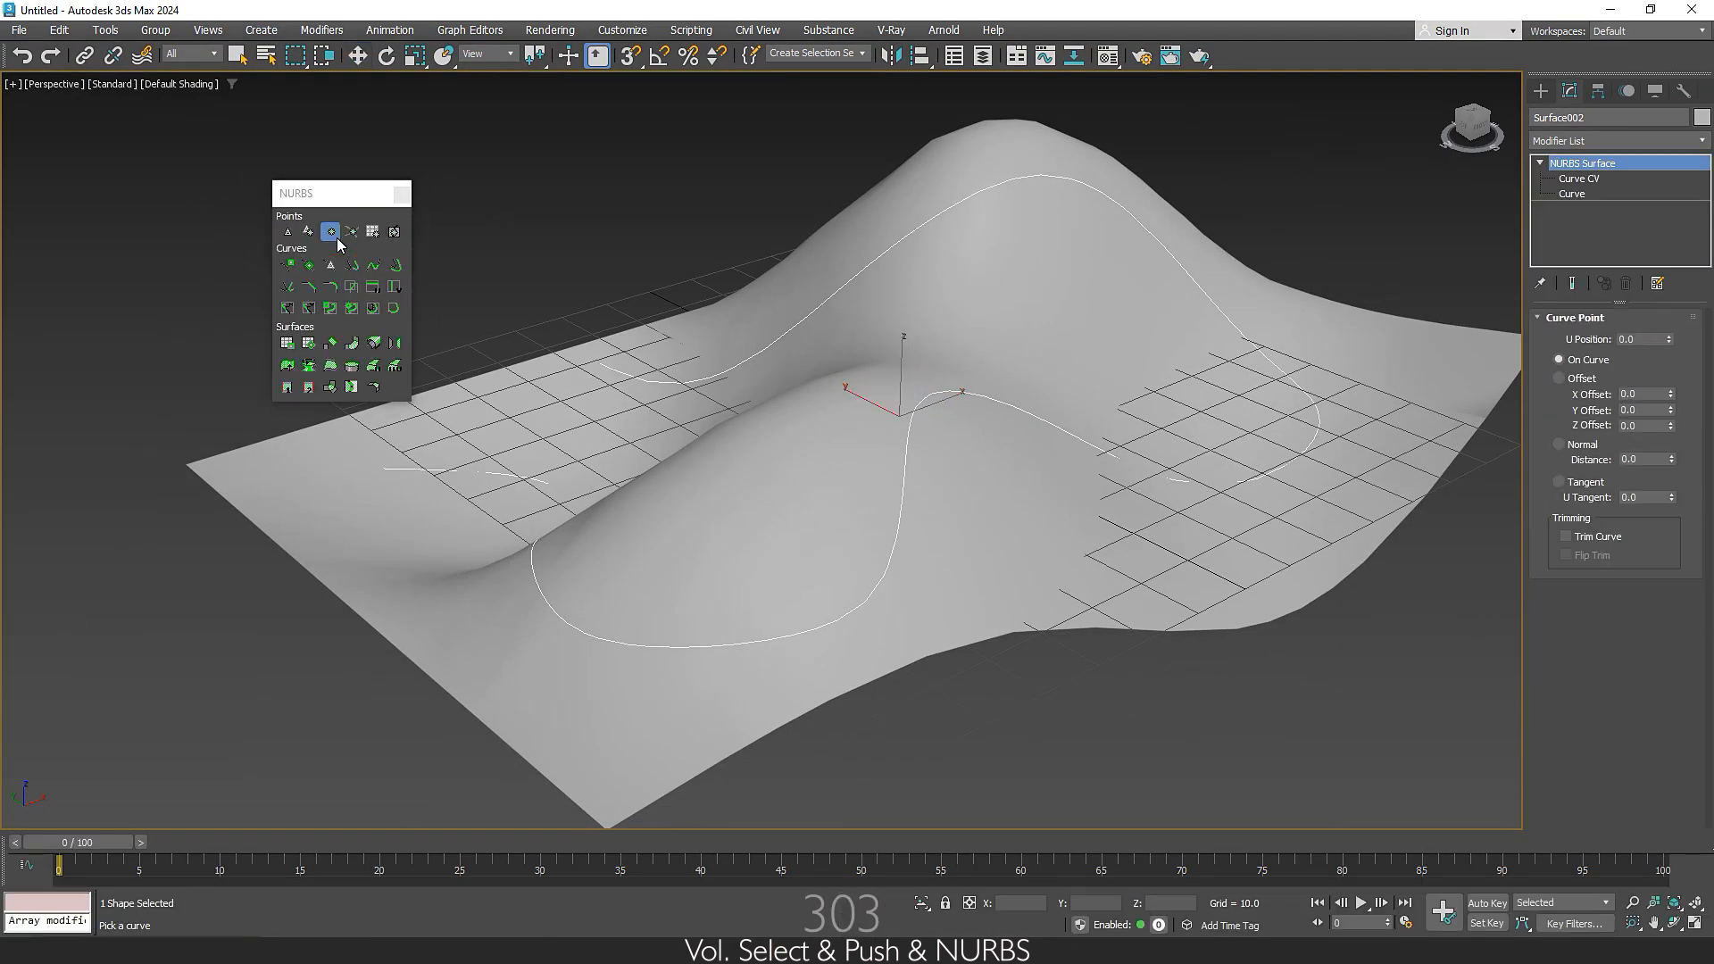
left_click(404, 468)
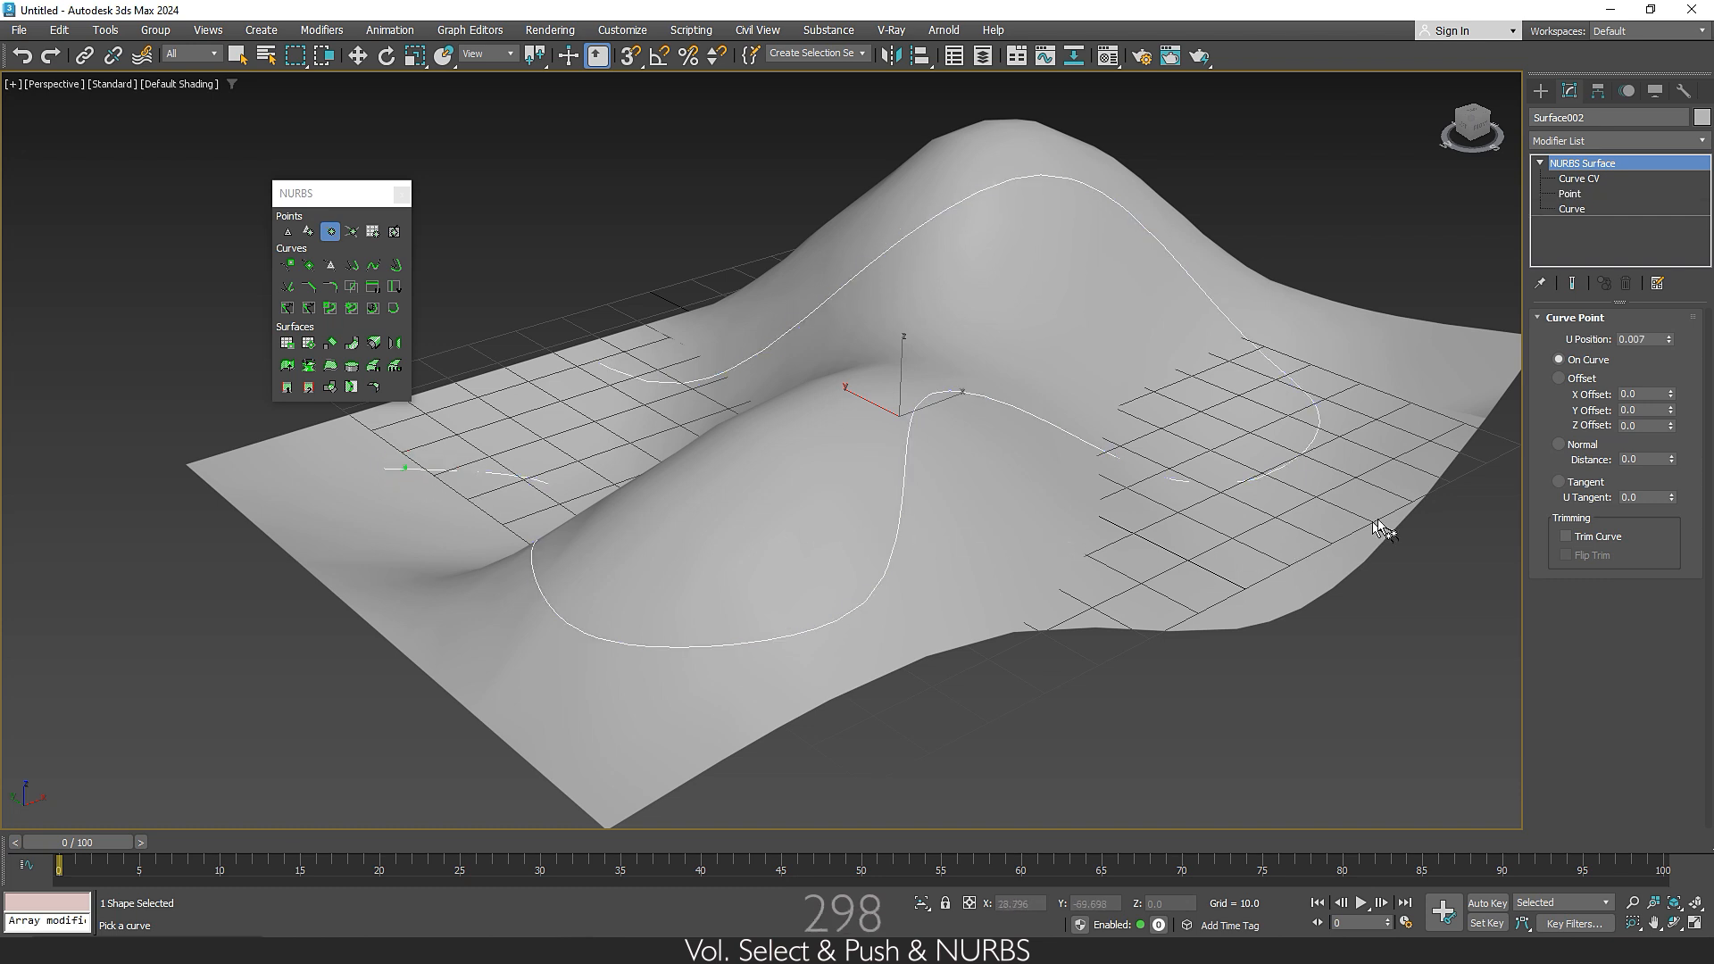
left_click(1669, 342)
right_click(1401, 502)
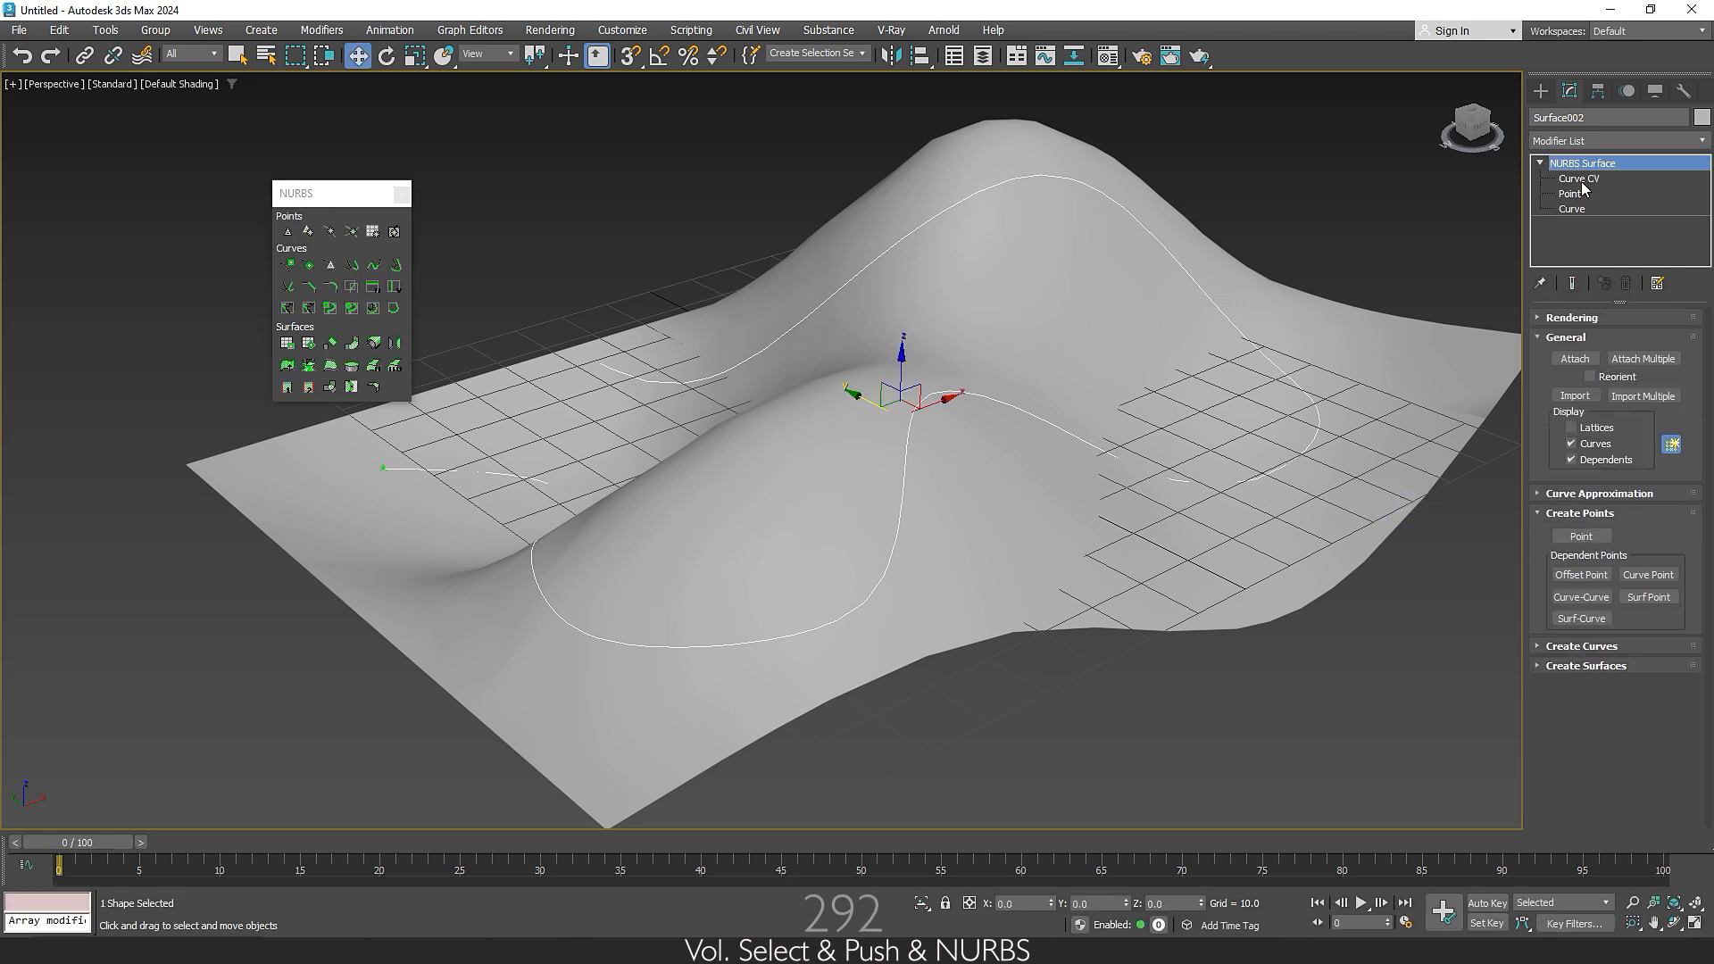
With Auto Key on, animate the curve point's U Position to 1.0 at frame 100
left_click(1570, 196)
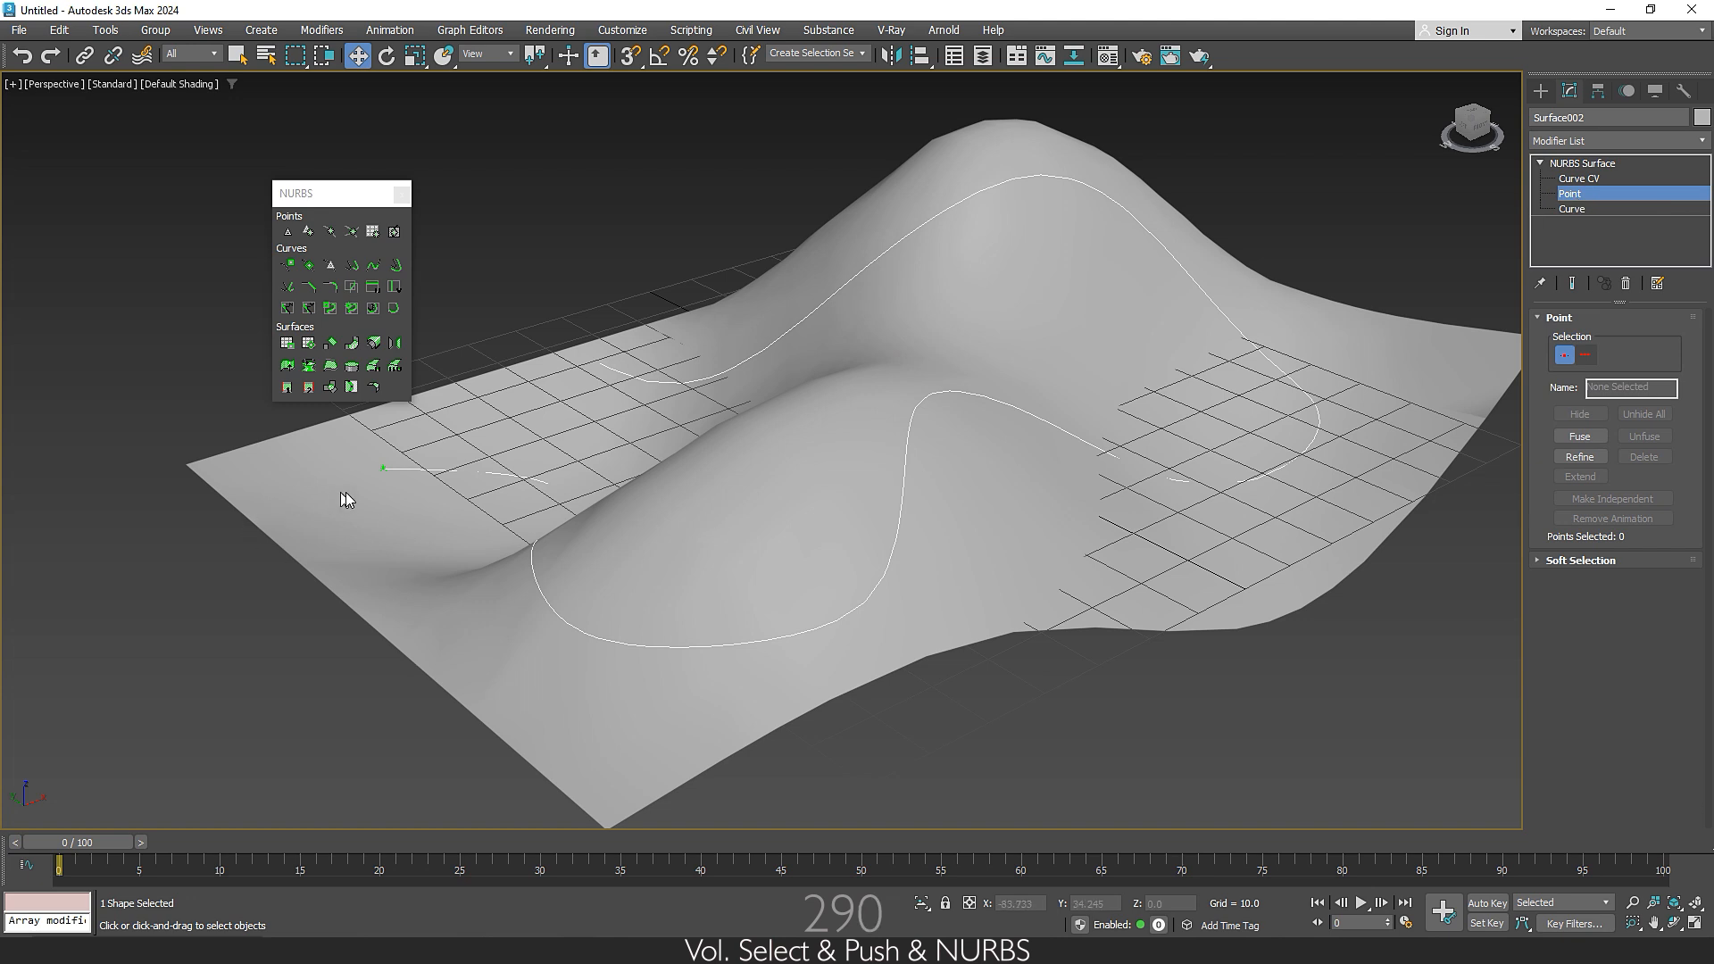
left_click(383, 467)
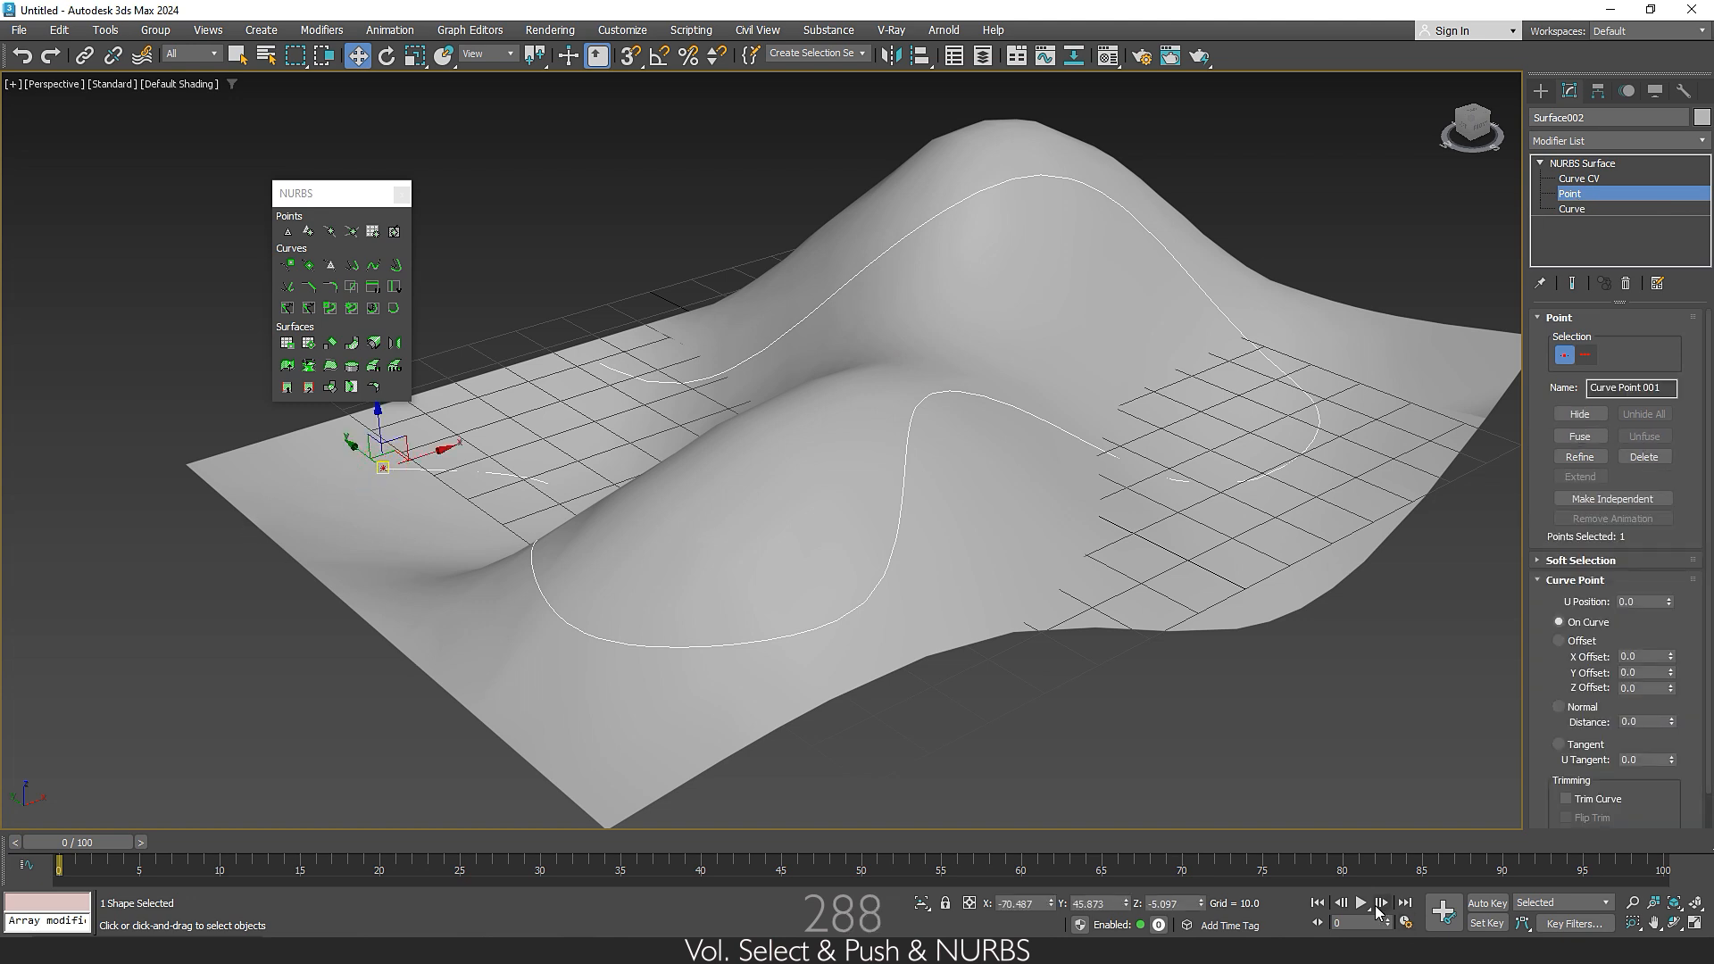
left_click(1477, 905)
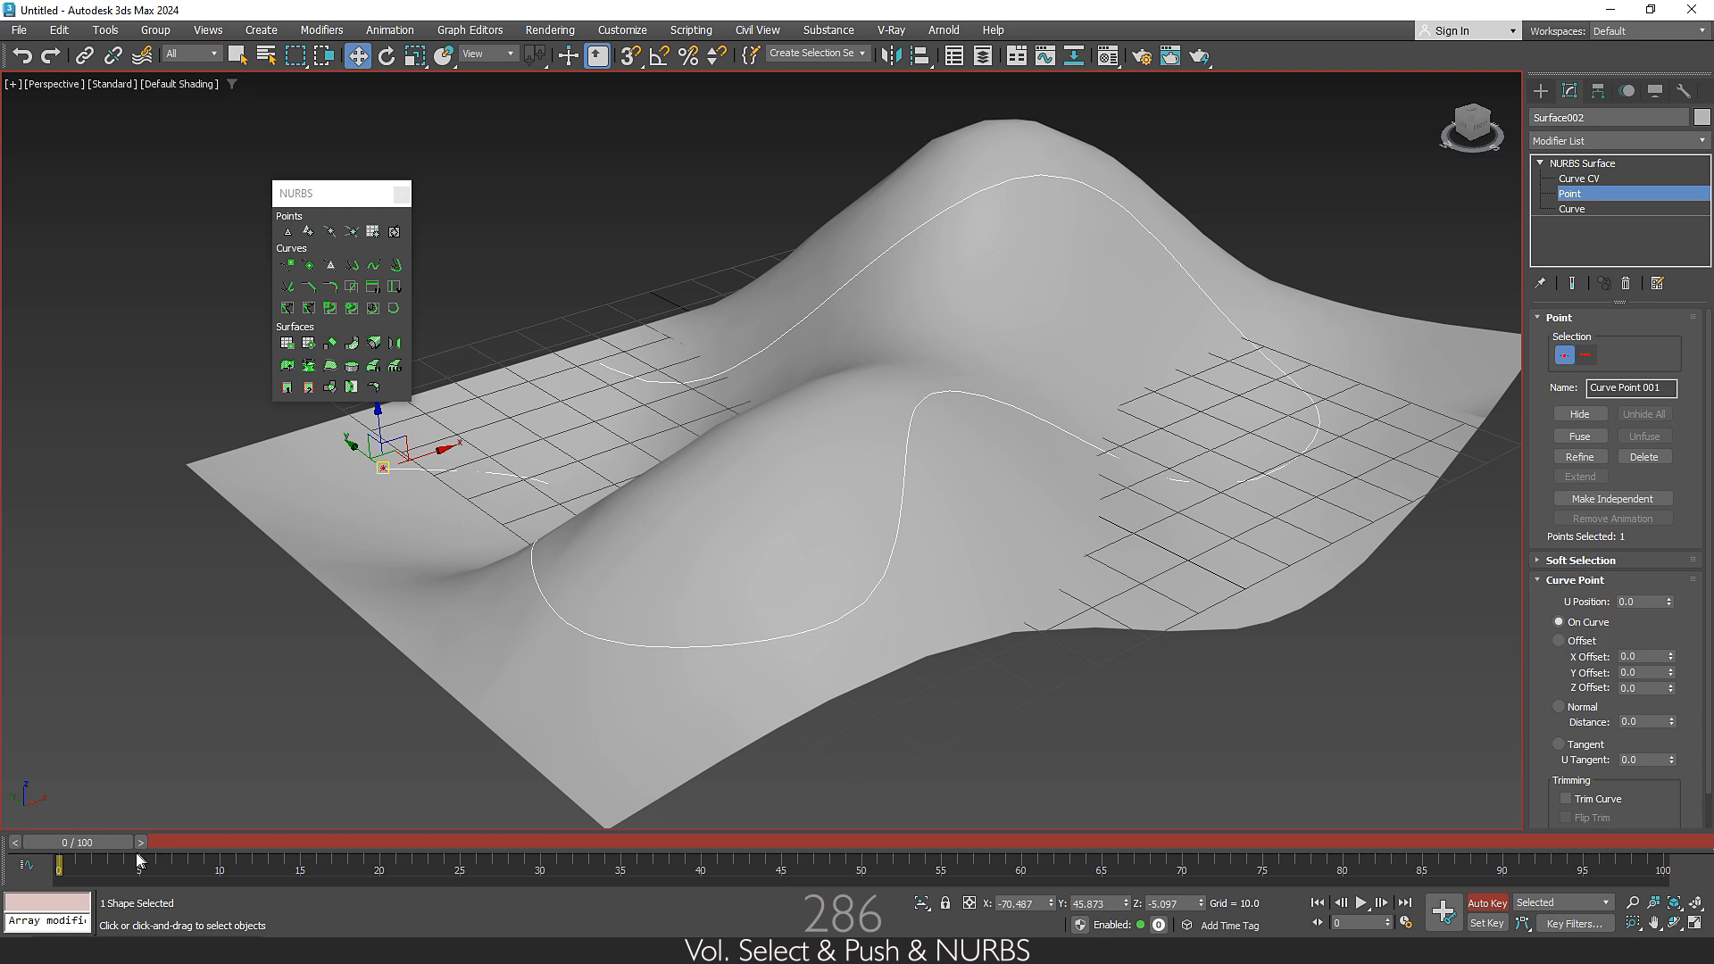
left_click_drag(83, 847, 1336, 854)
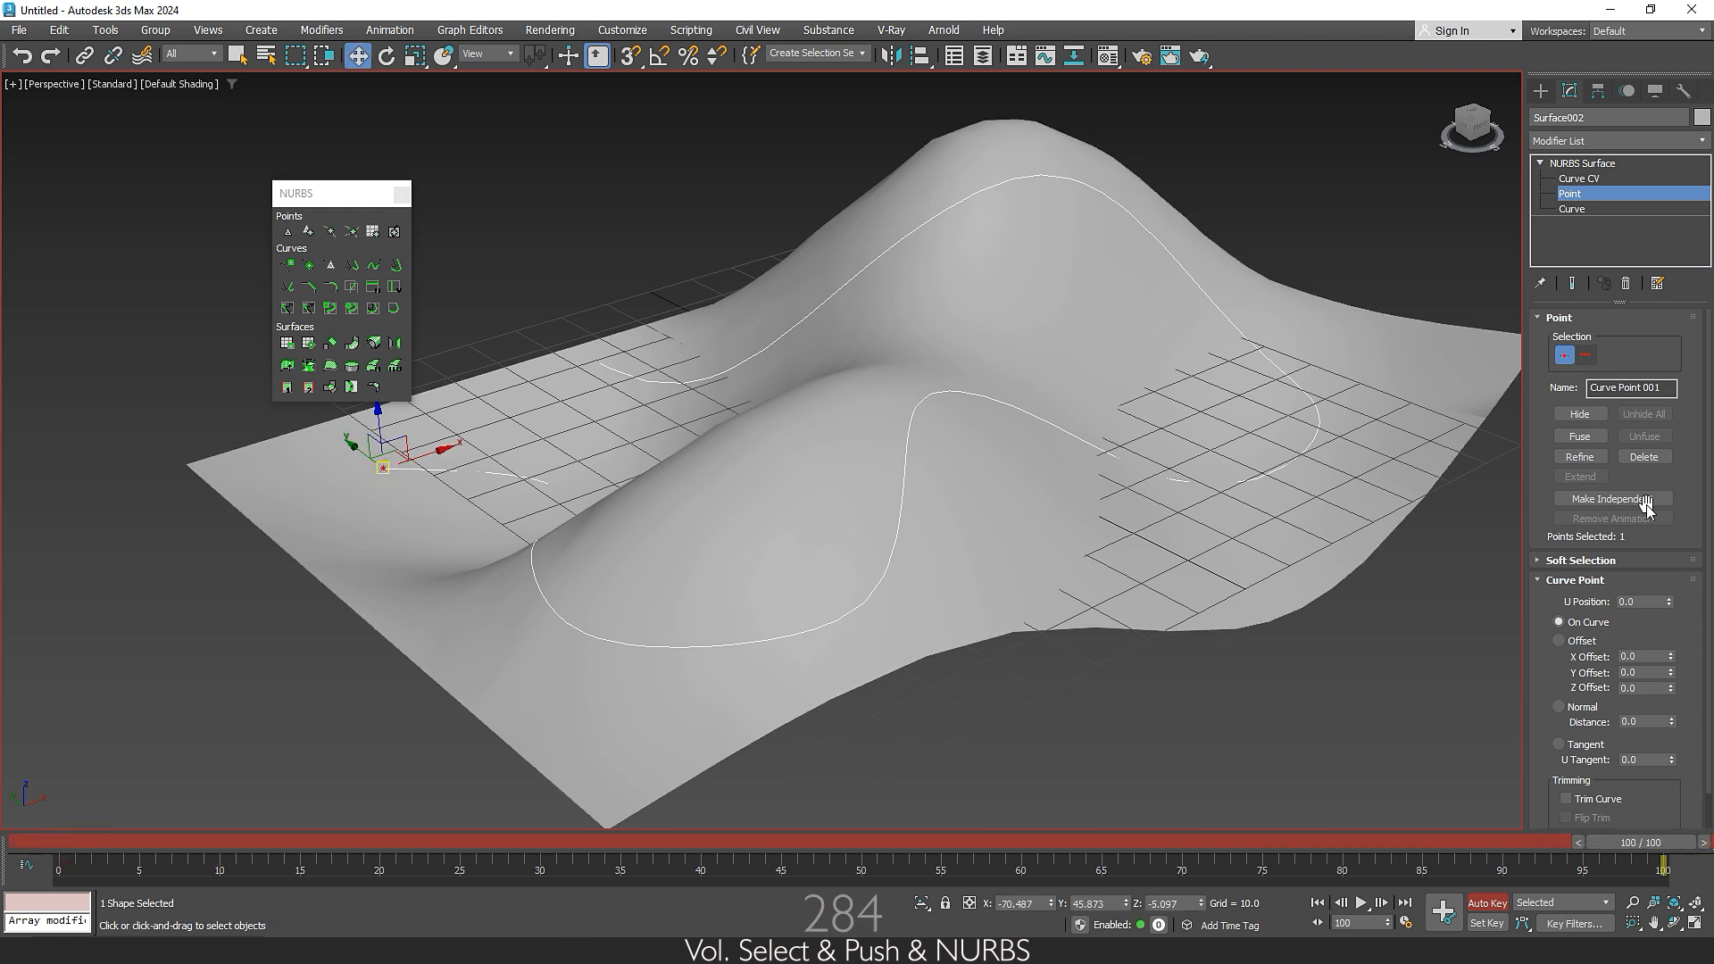
left_click(1571, 318)
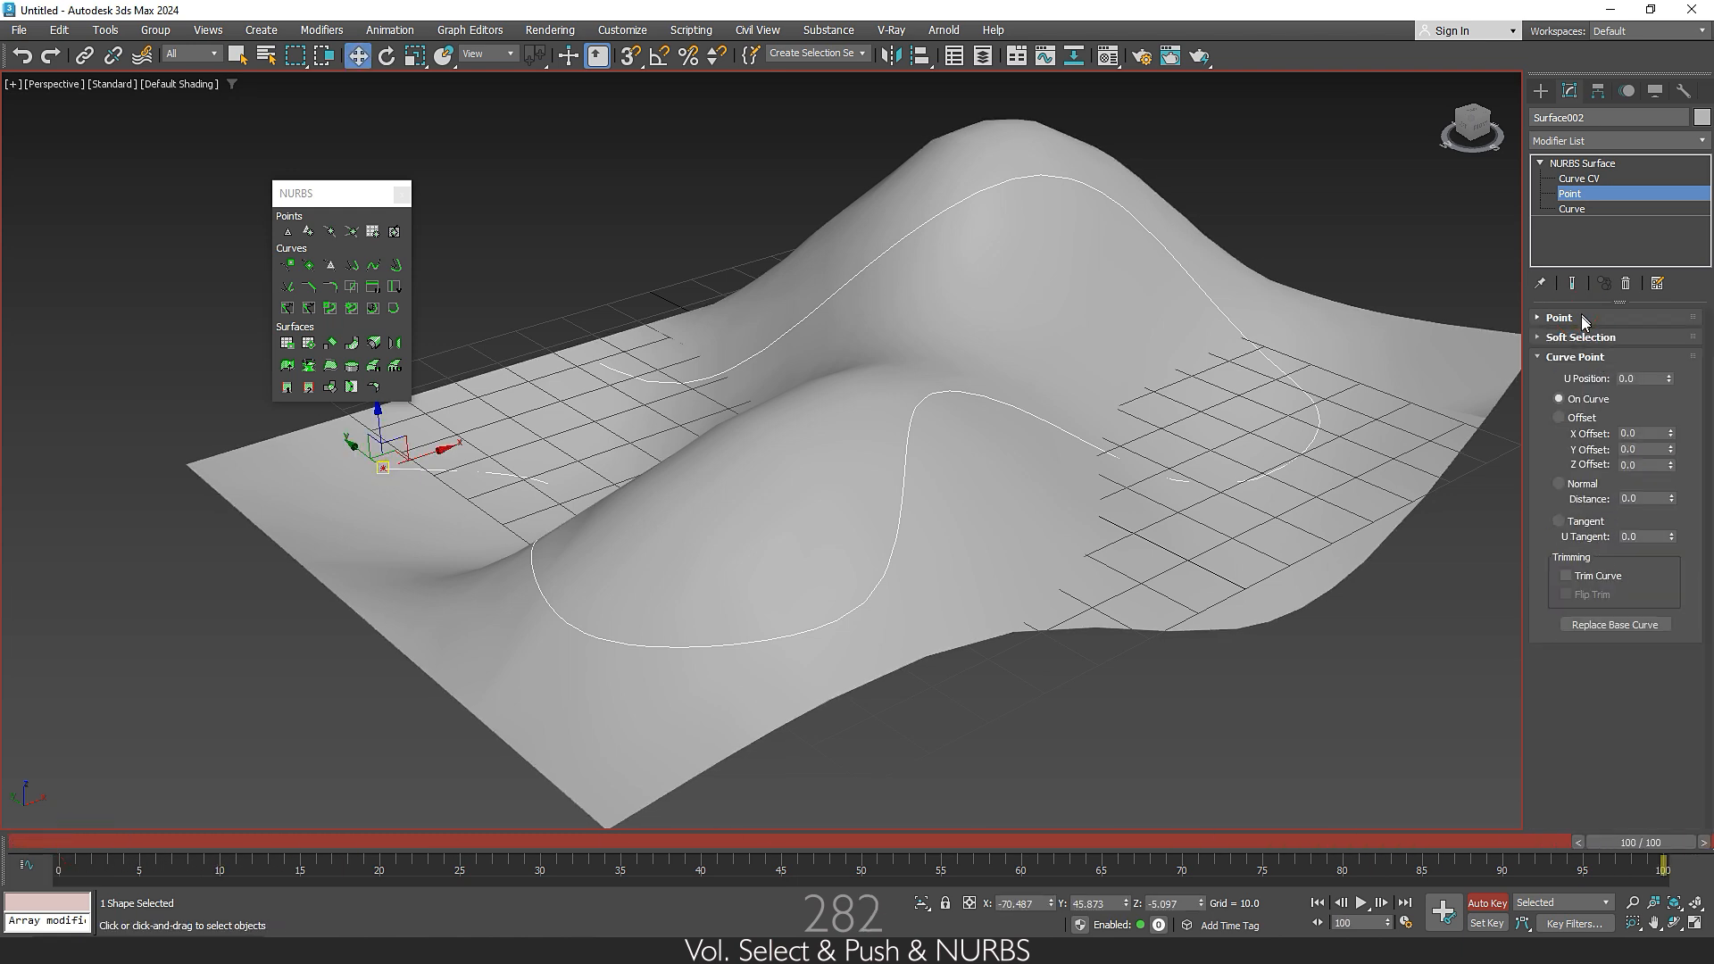
left_click_drag(1667, 381, 1672, 269)
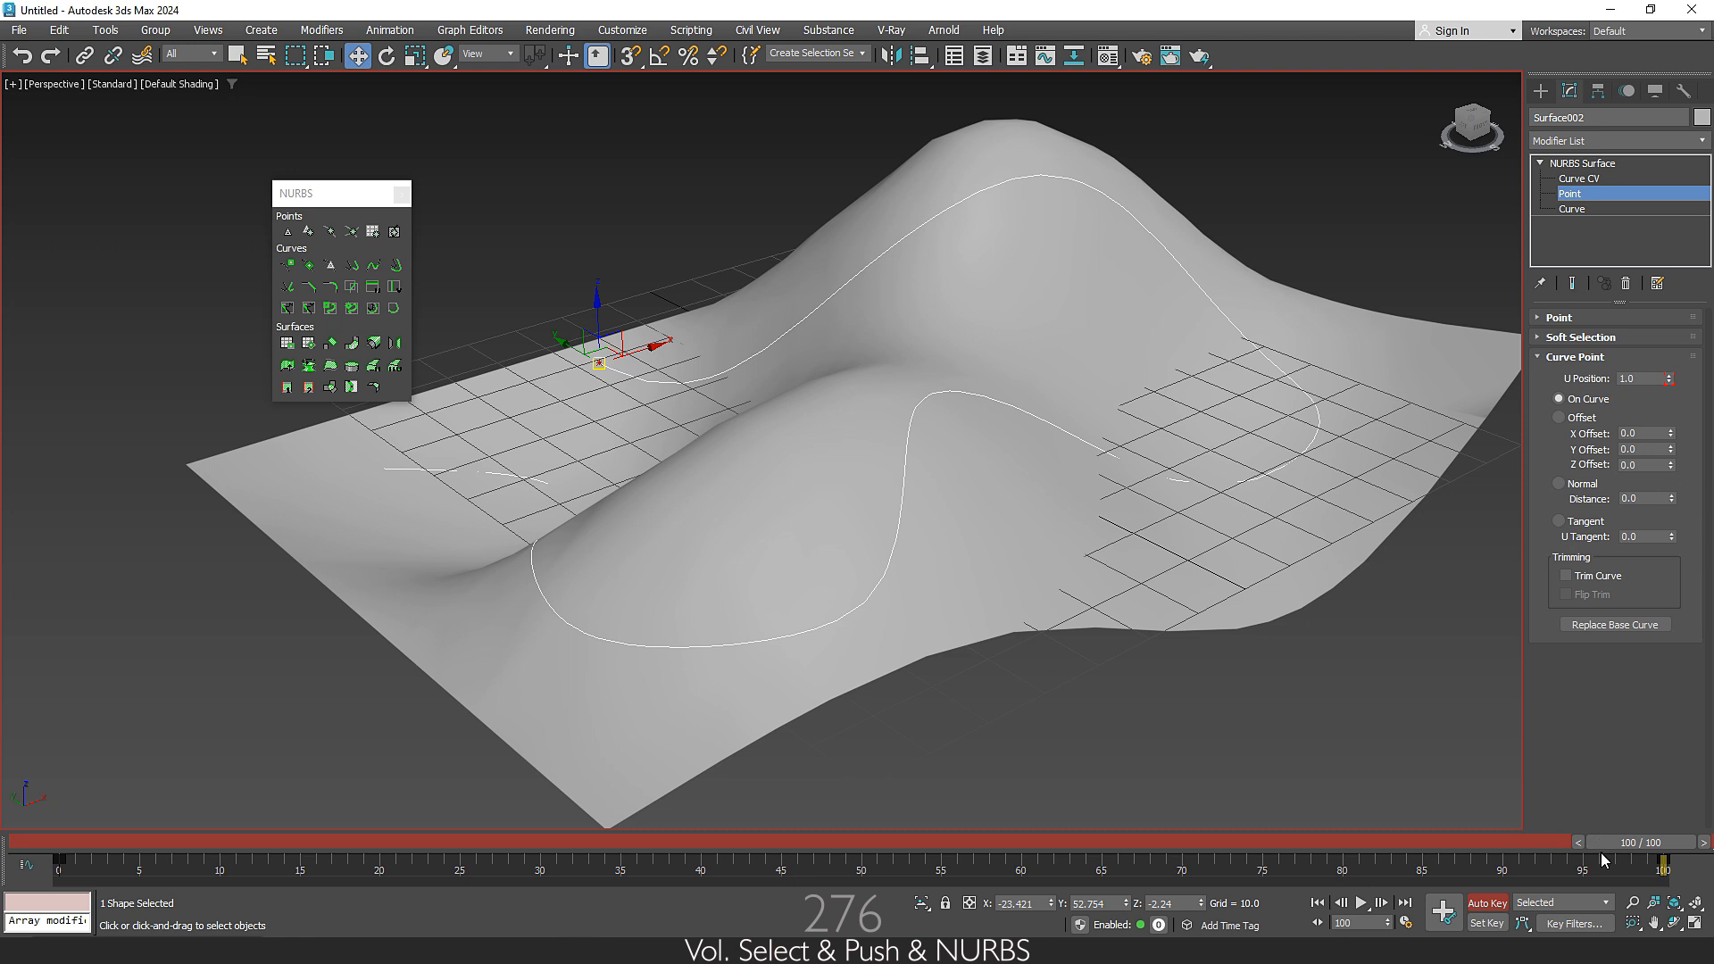
Scrub the timeline back to frame 37 to check the point's travel, and turn off Auto Key
left_click_drag(1625, 844, 639, 817)
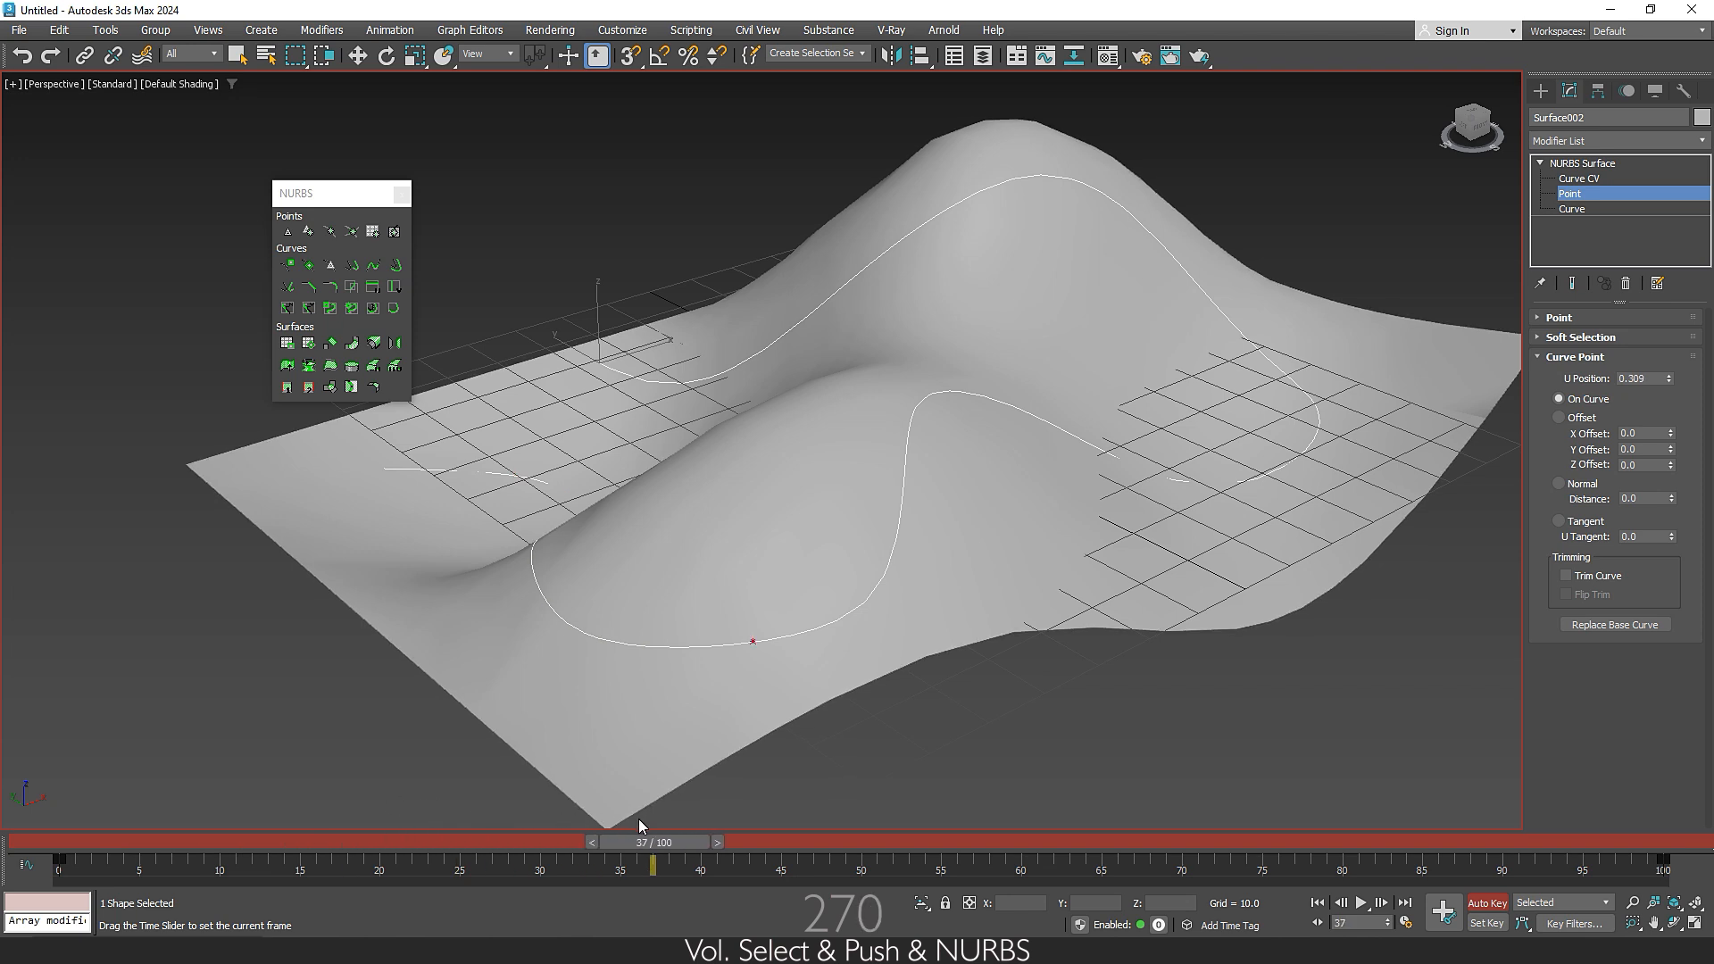
key("w")
left_click(1500, 901)
Enable Trim Curve and Flip Trim on the animated curve point, and scrub the timeline to frame 16
left_click(1581, 576)
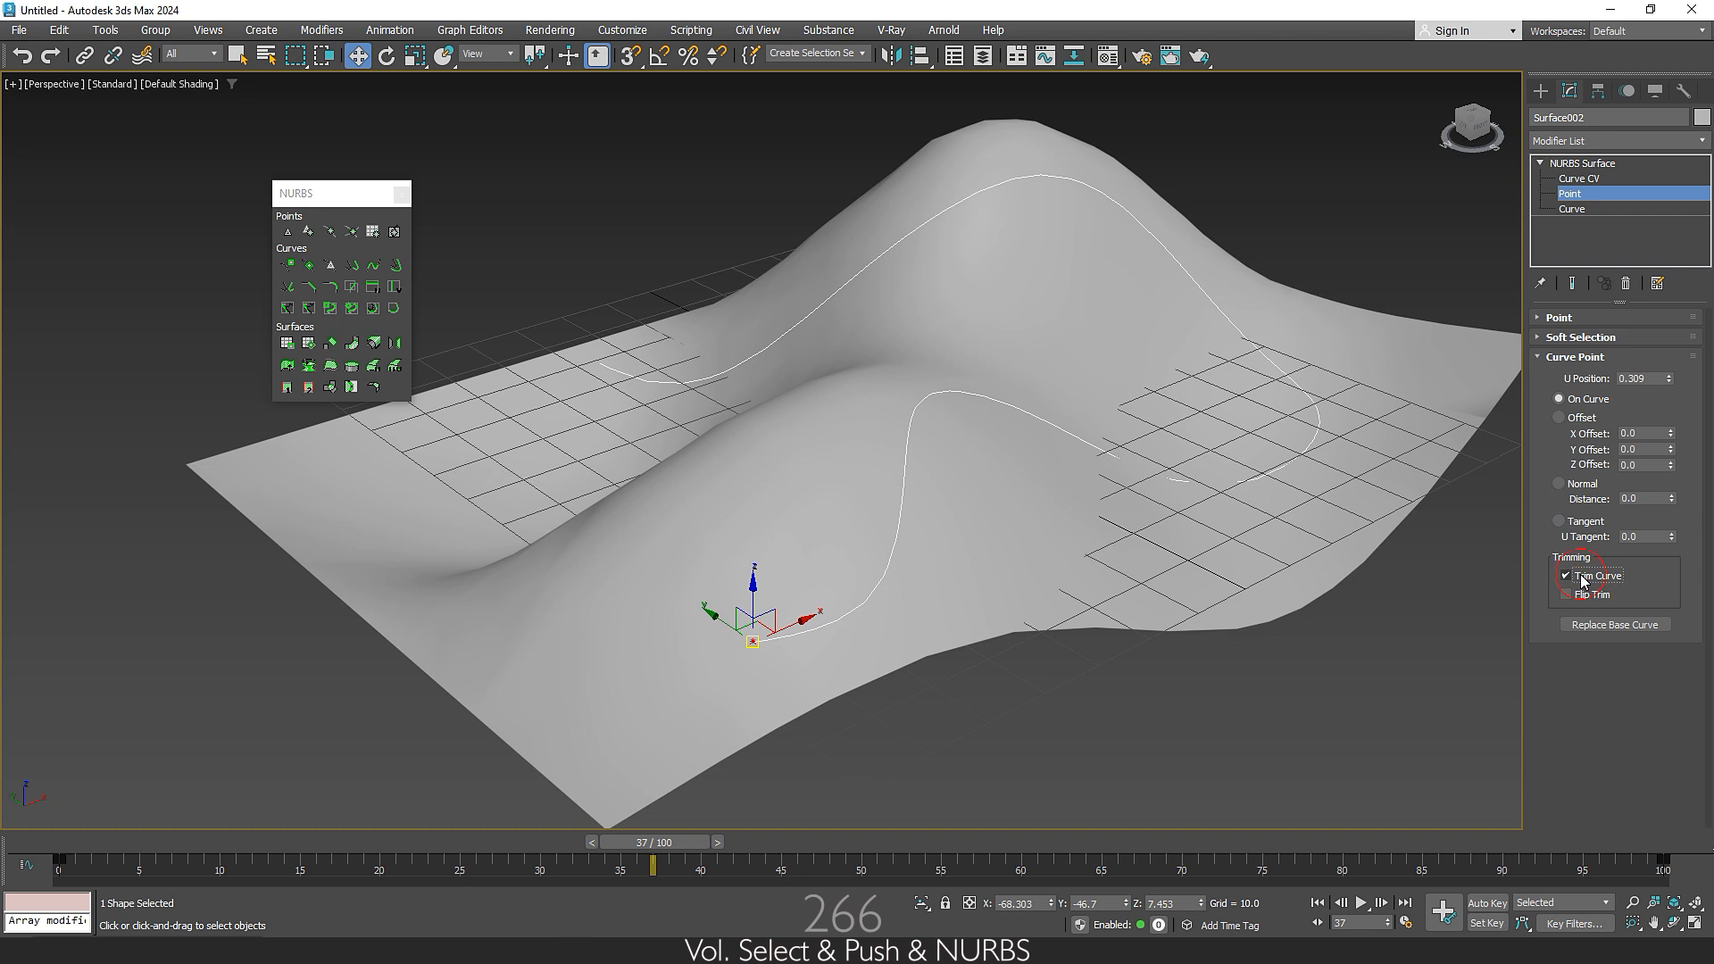
left_click(1567, 594)
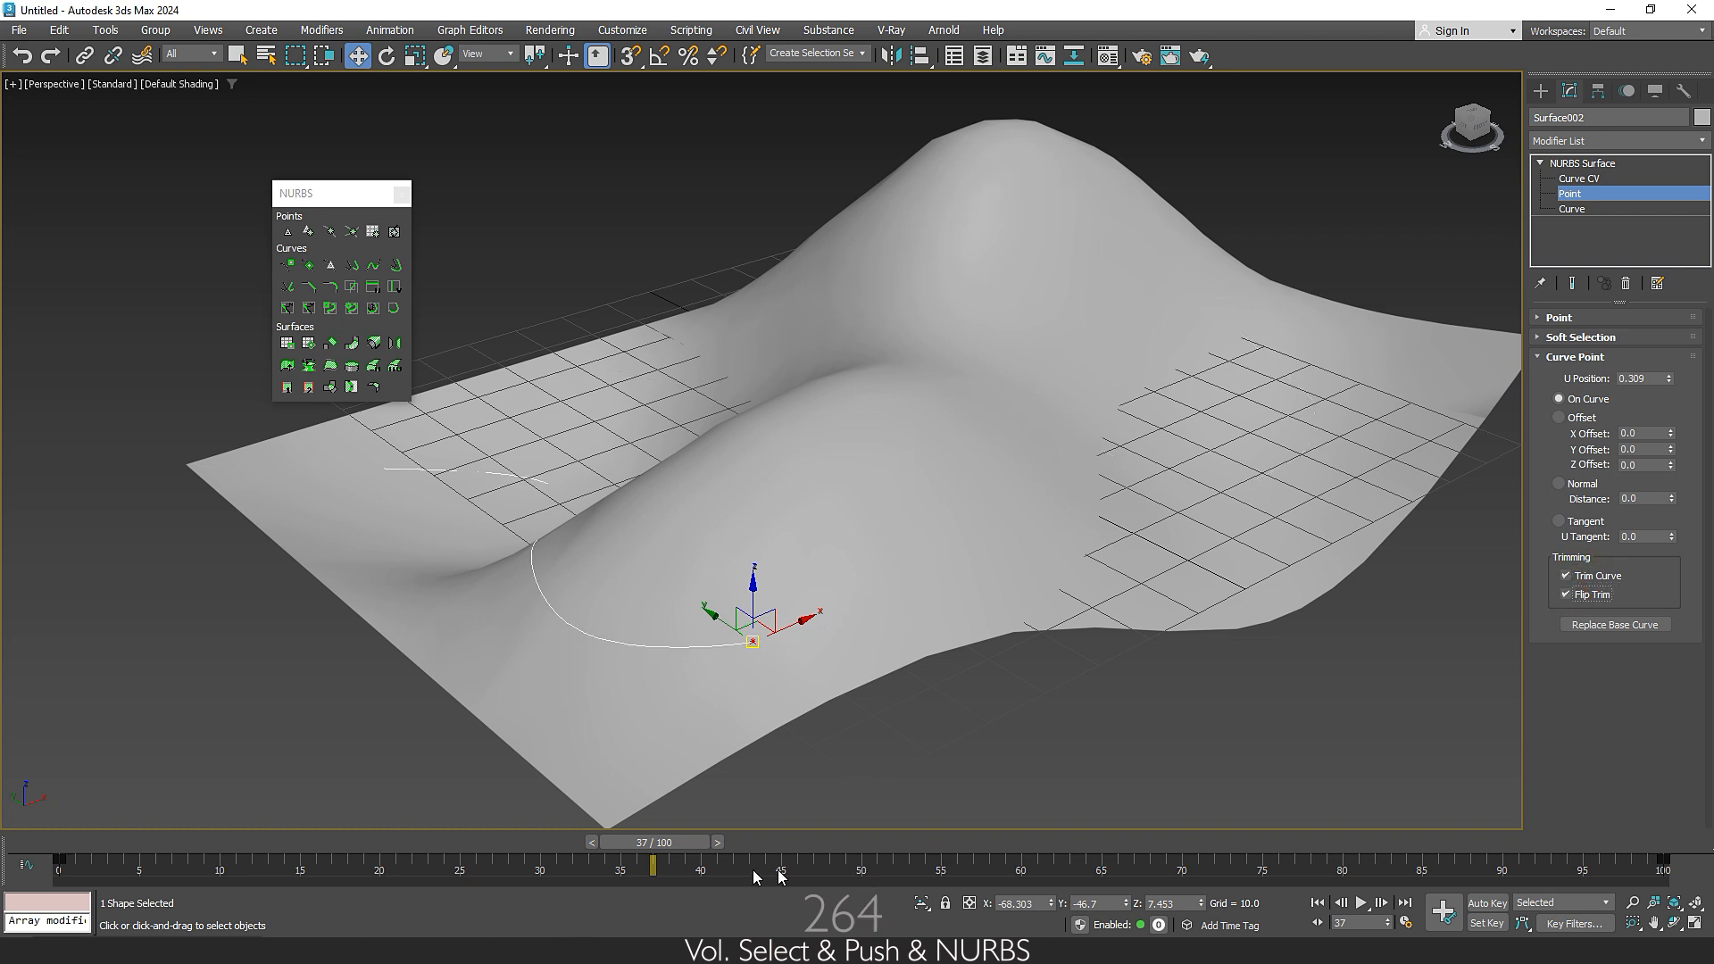
mouse_move(670, 870)
left_mouse_down()
mouse_move(179, 870)
mouse_move(741, 910)
mouse_move(1611, 893)
mouse_move(87, 820)
mouse_move(335, 837)
left_mouse_up()
key("w")
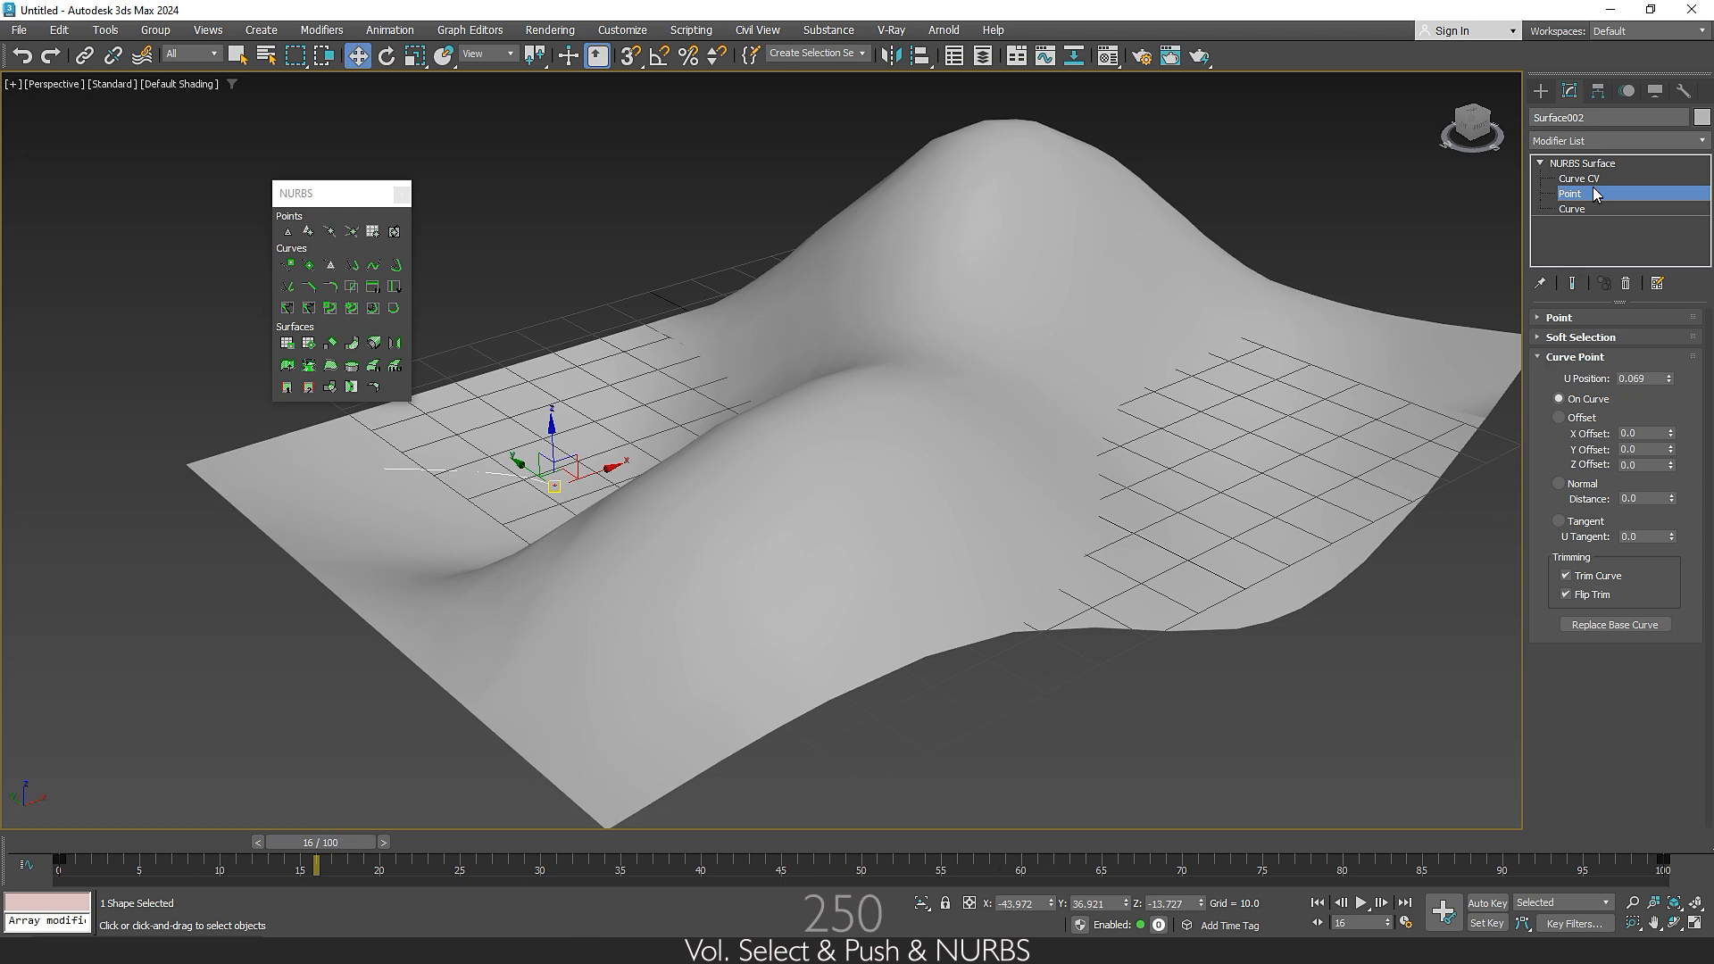
Rebuild the terrain's point surface with Make Point, setting Number In U to 25 and raising Number In V, and inspect its denser points
left_click(1582, 162)
left_click(1167, 172)
left_click(1044, 147)
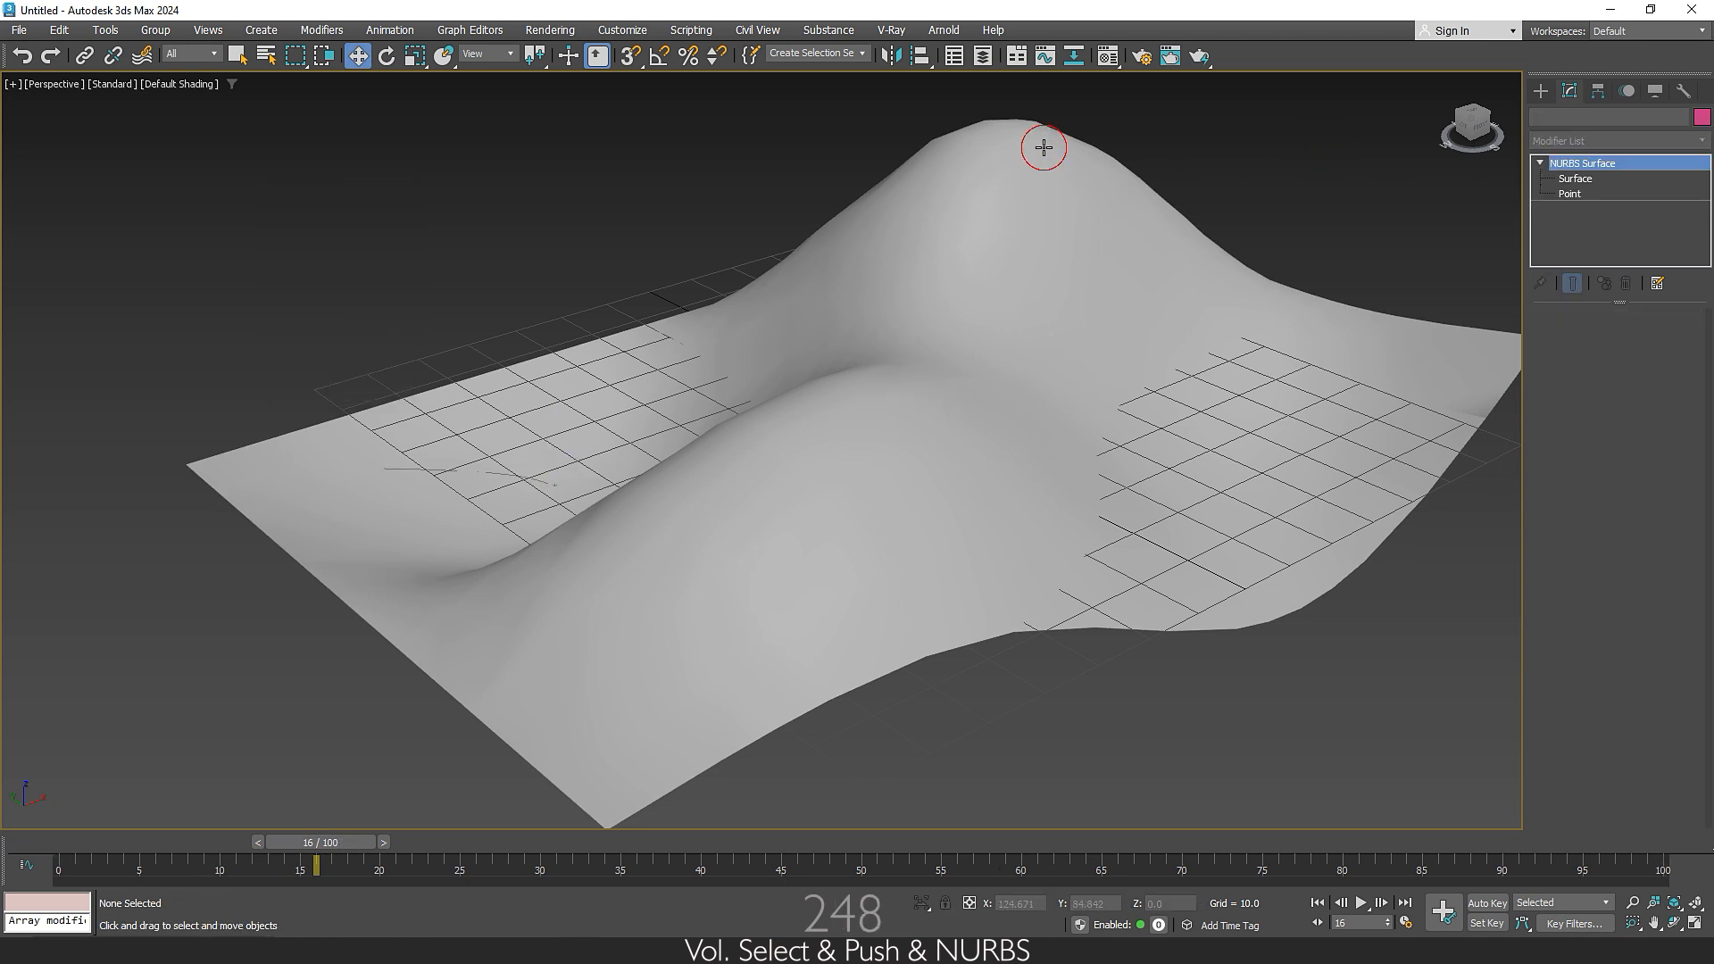
left_click(1587, 180)
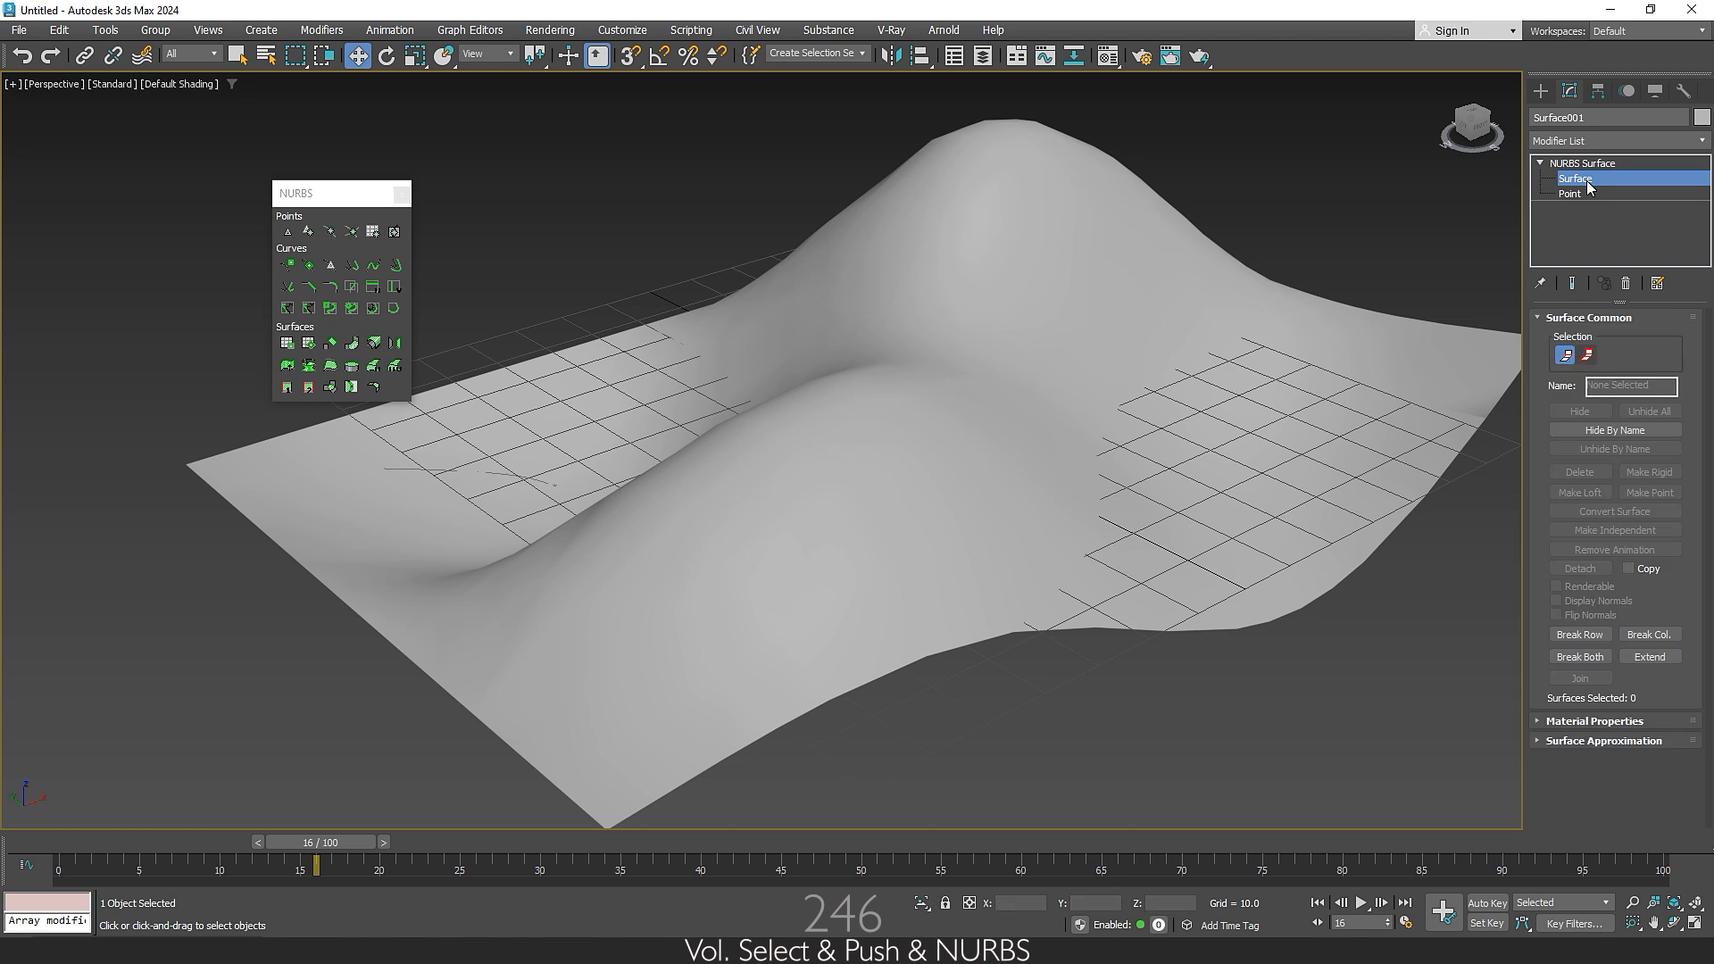
left_click(1084, 165)
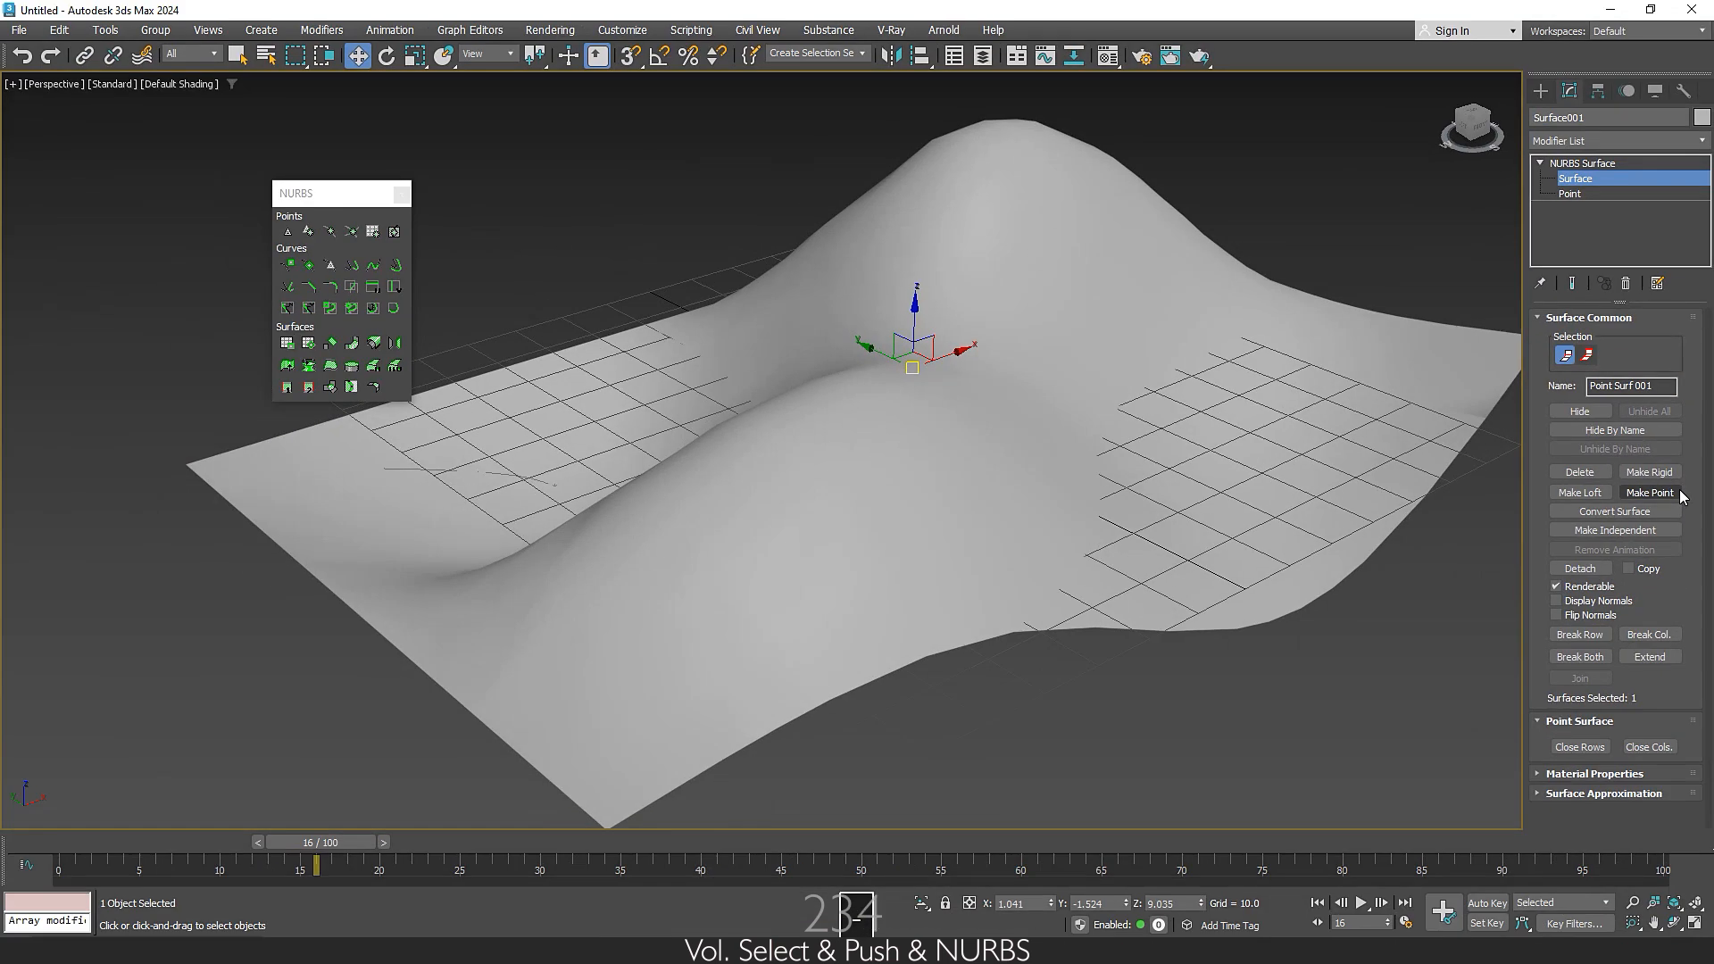
left_click(1682, 500)
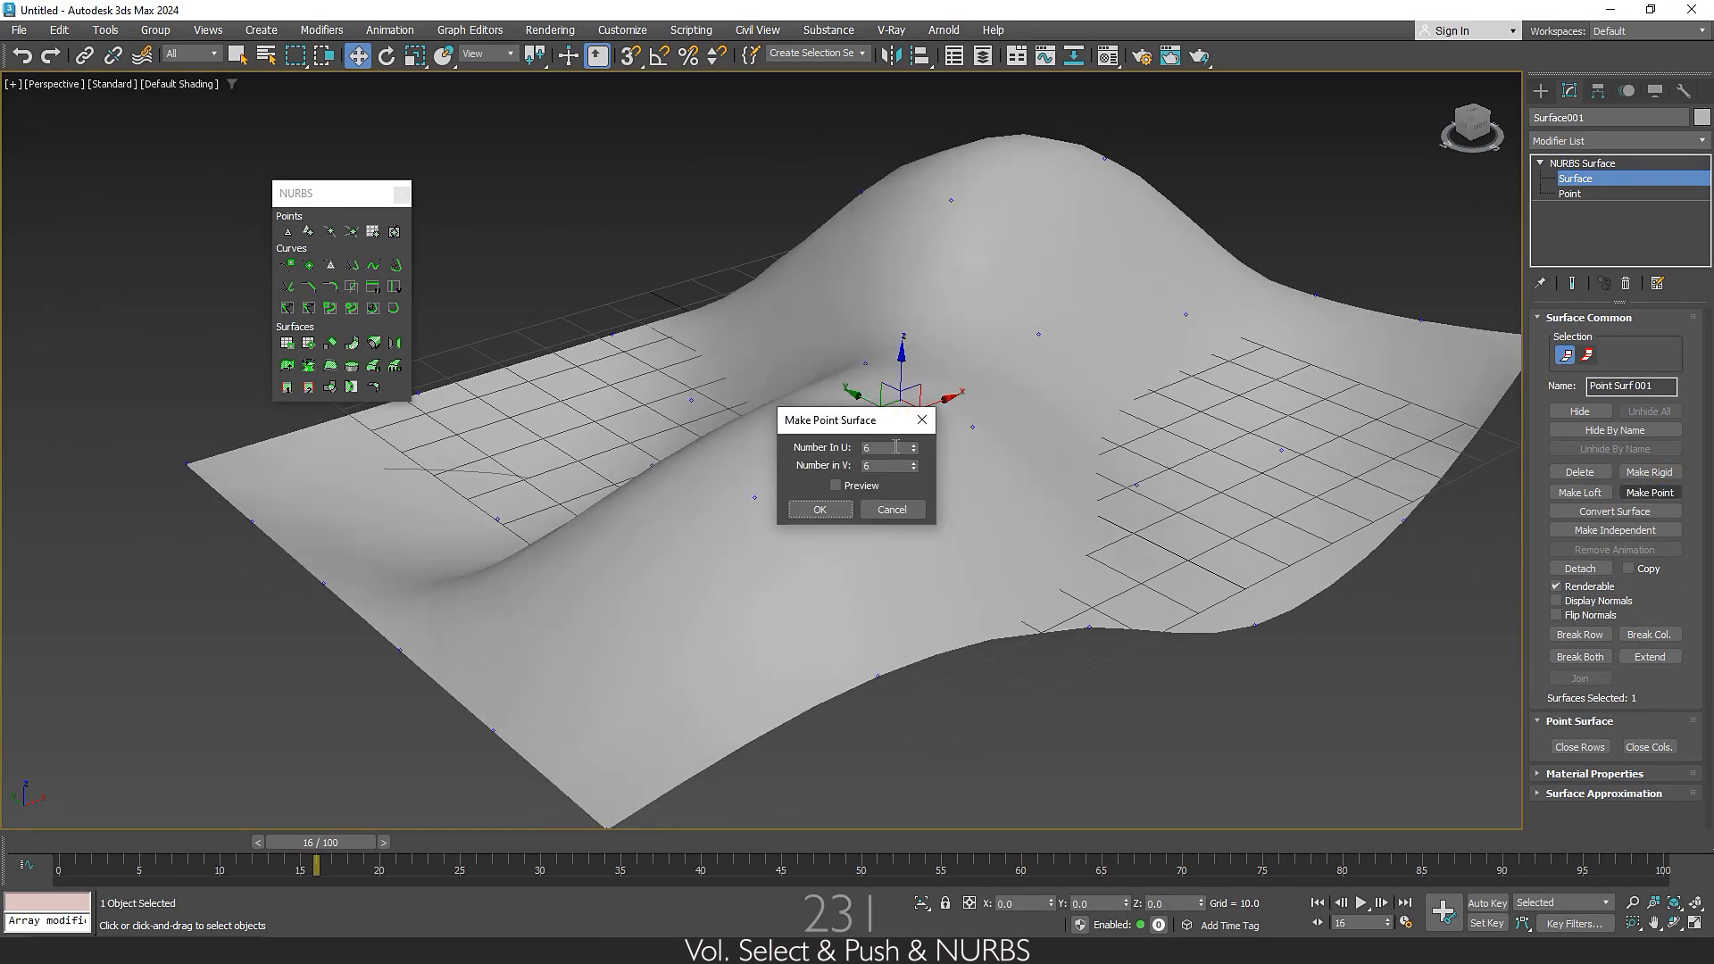
type("25")
left_click_drag(875, 466, 860, 466)
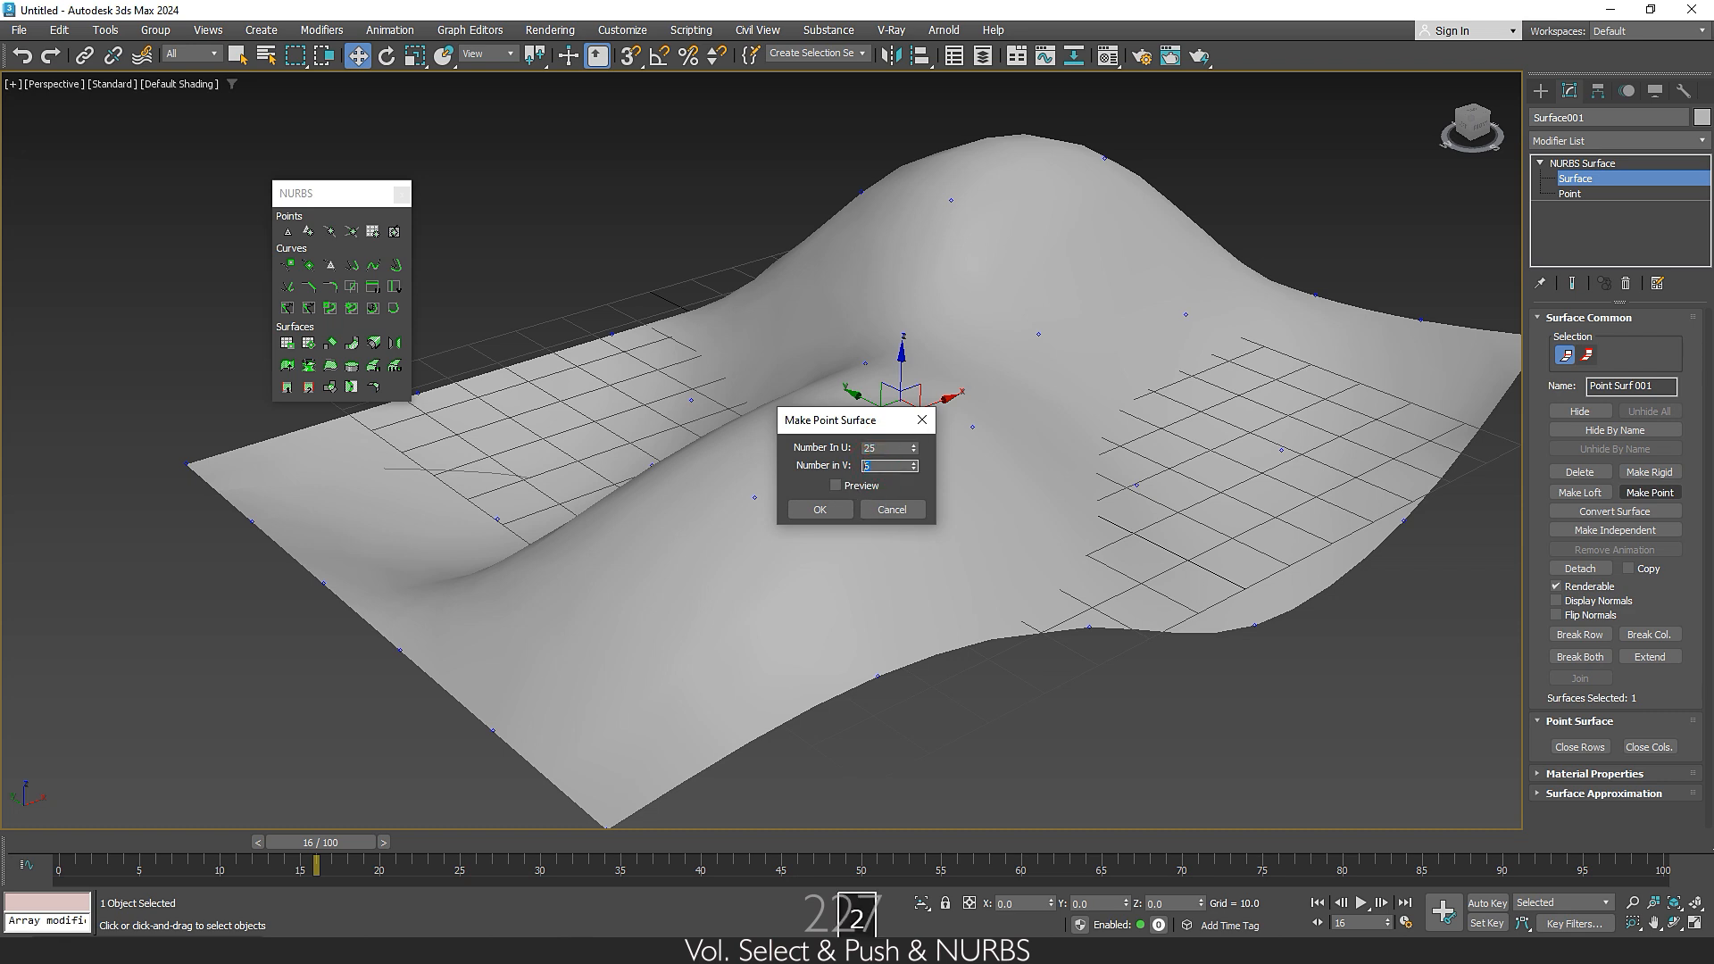
left_click(832, 510)
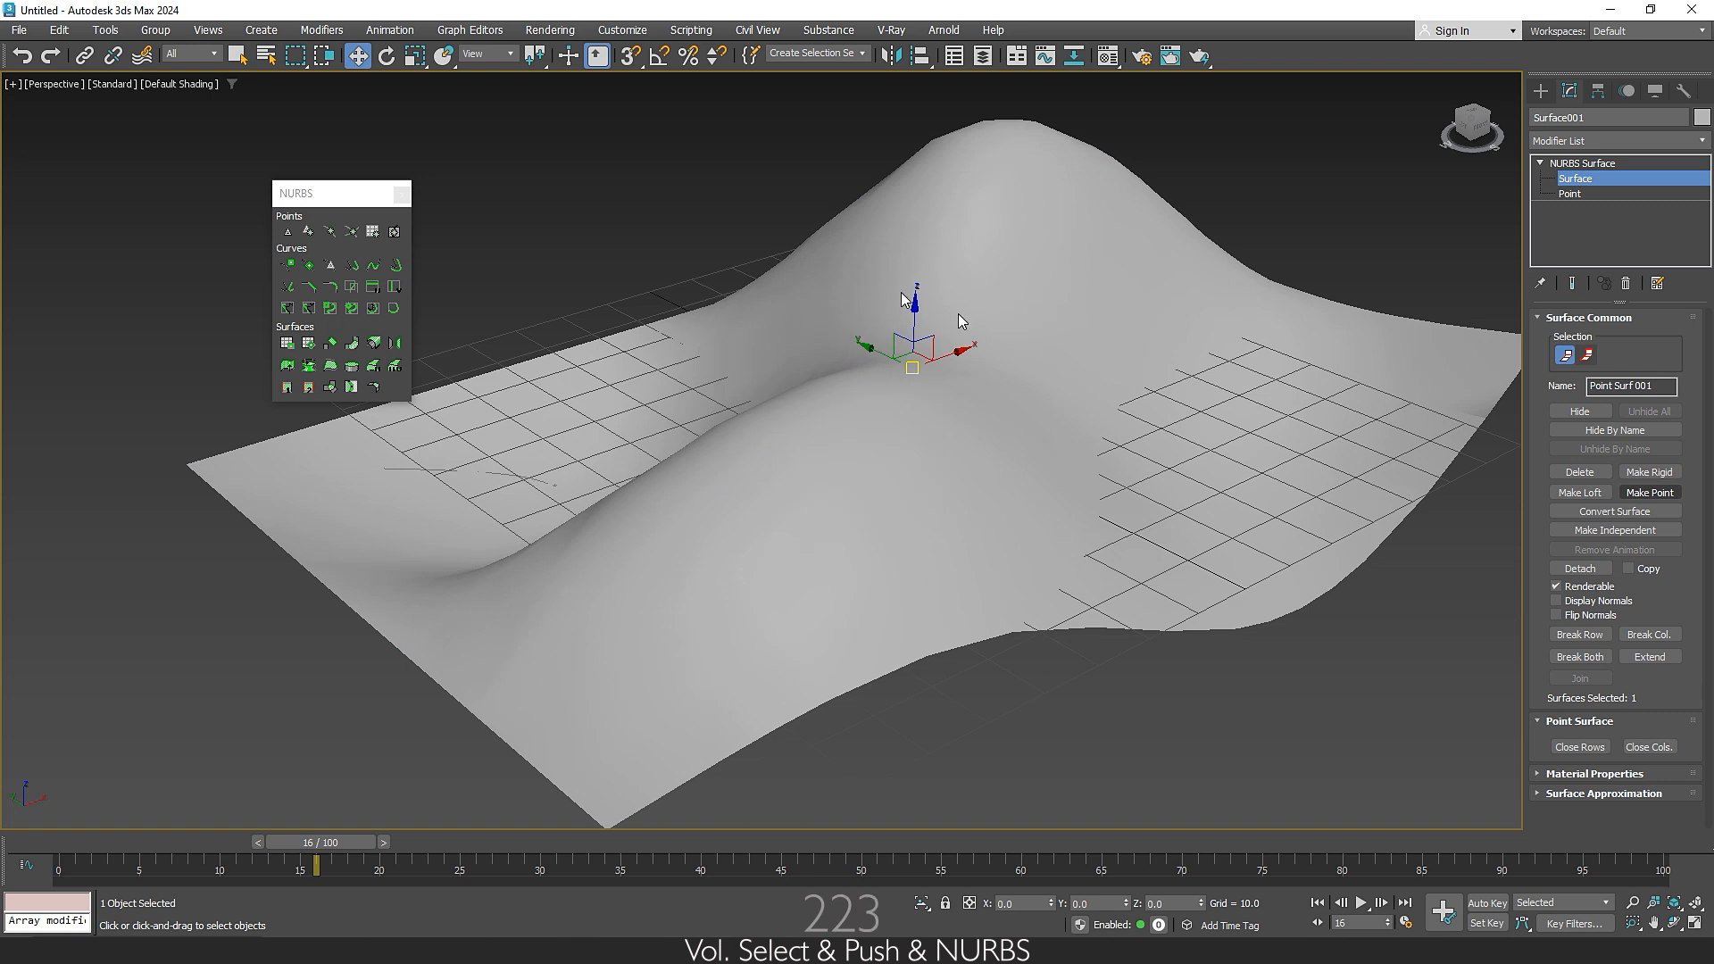
left_click(1573, 195)
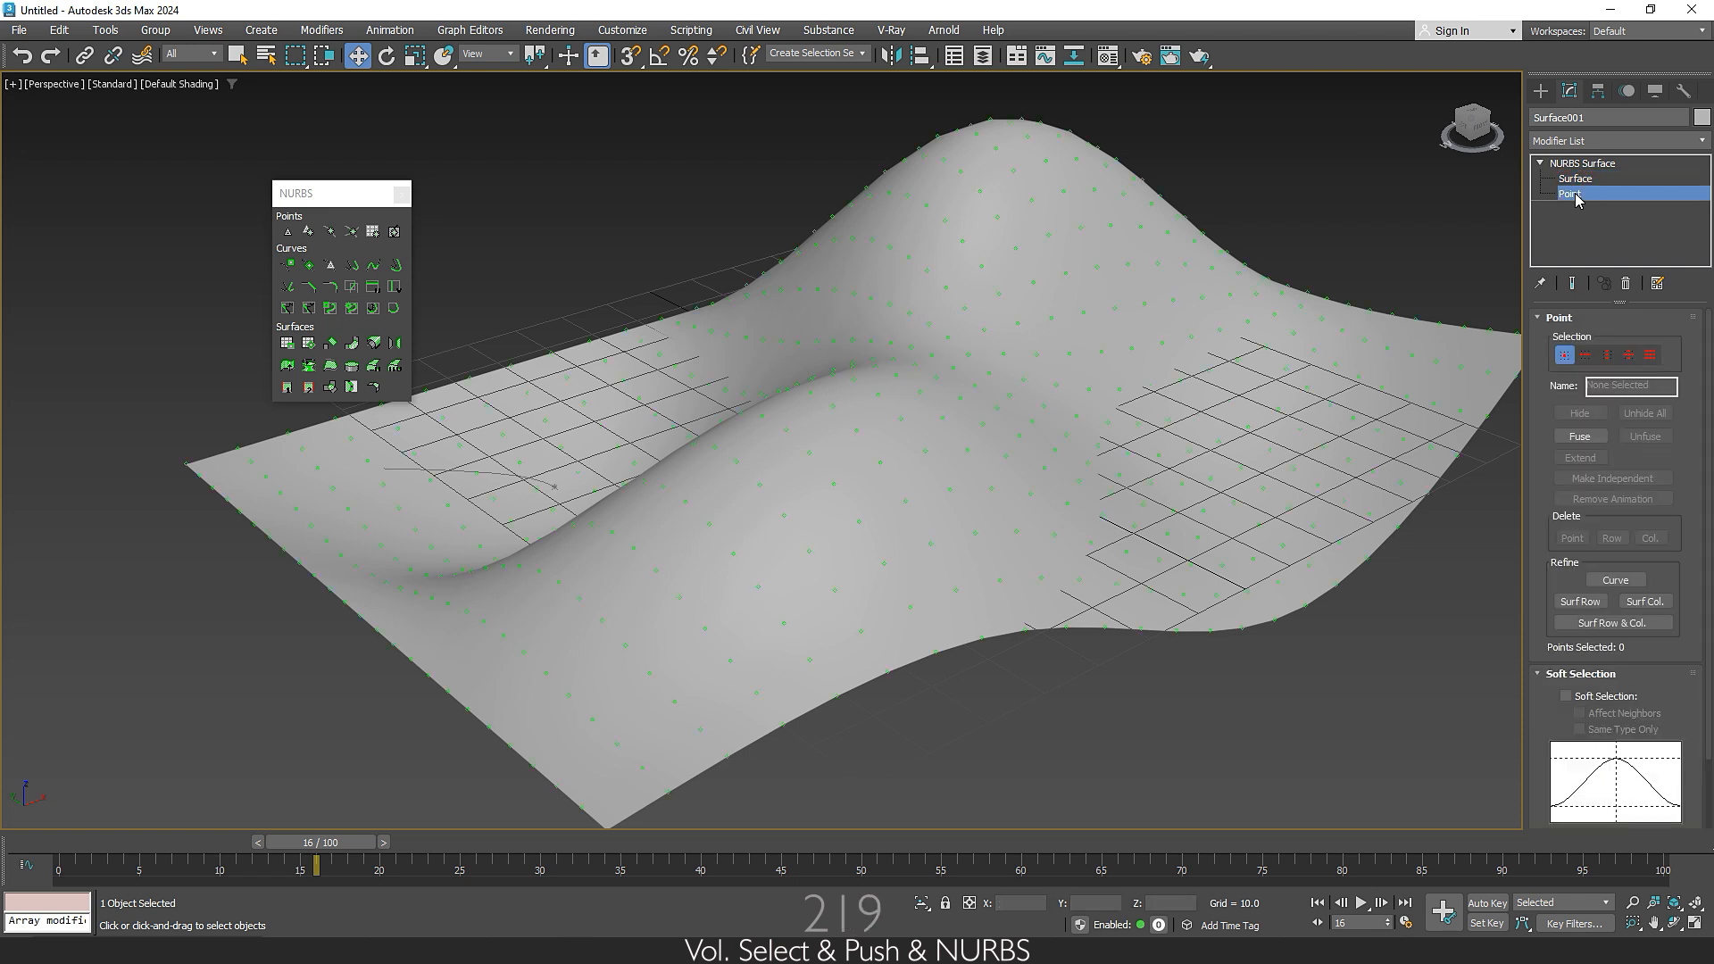
left_click(1576, 166)
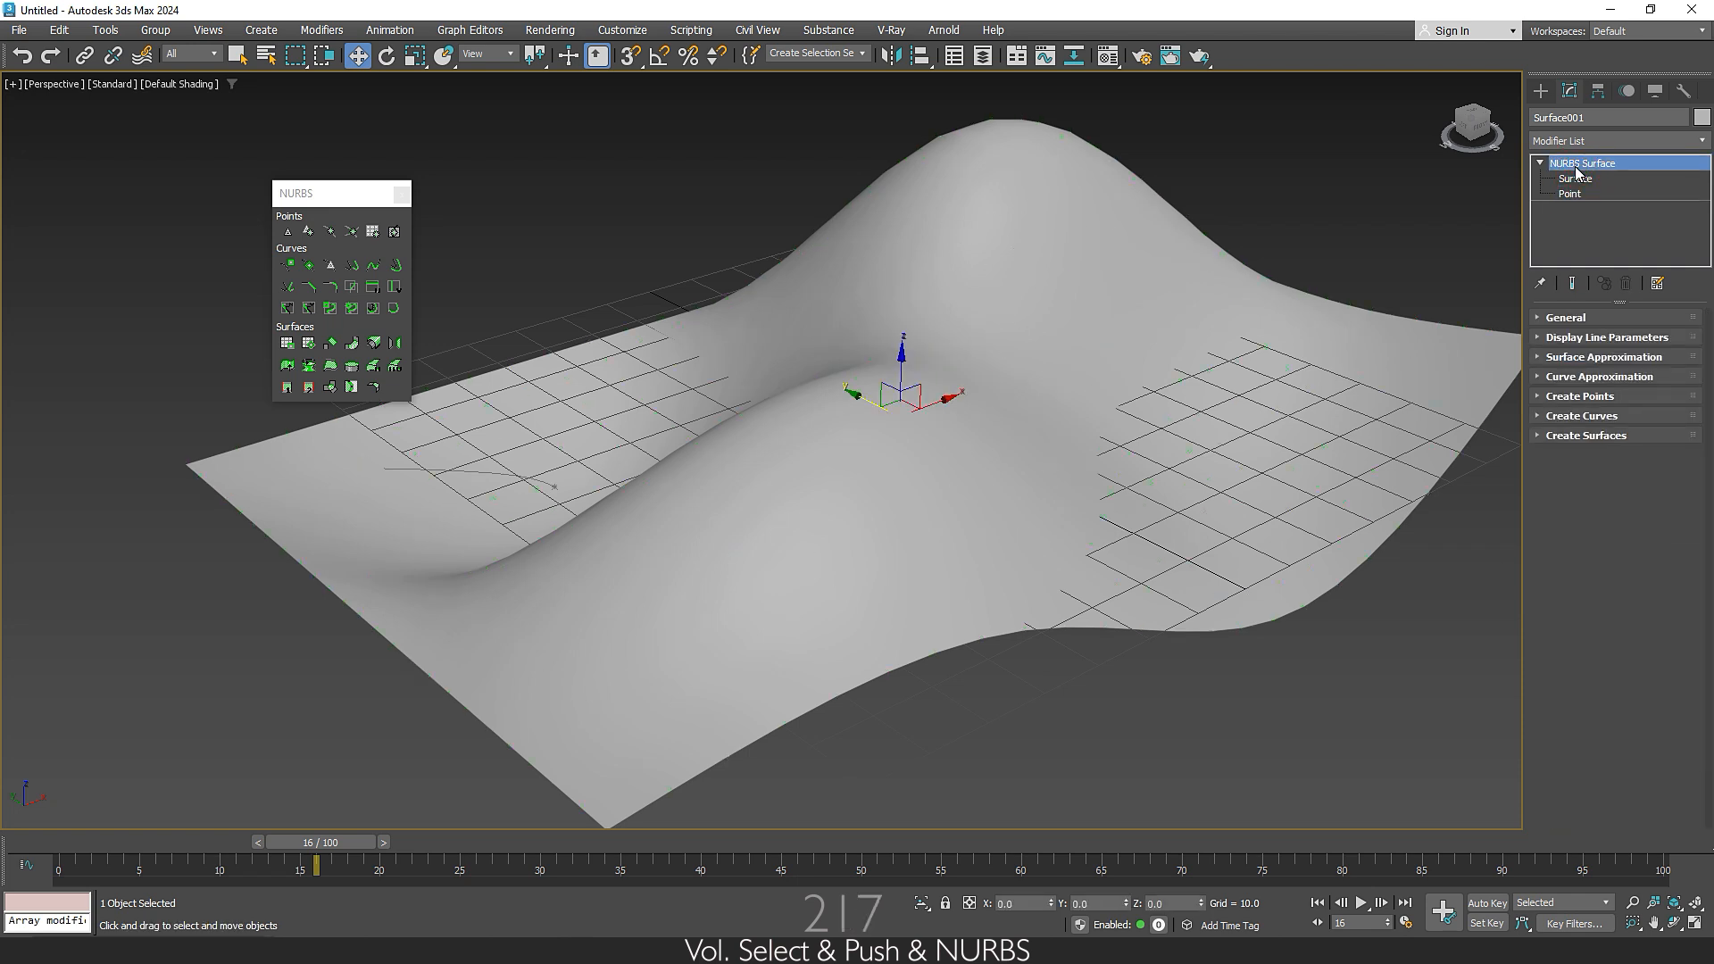
left_click(1541, 91)
left_click(1569, 91)
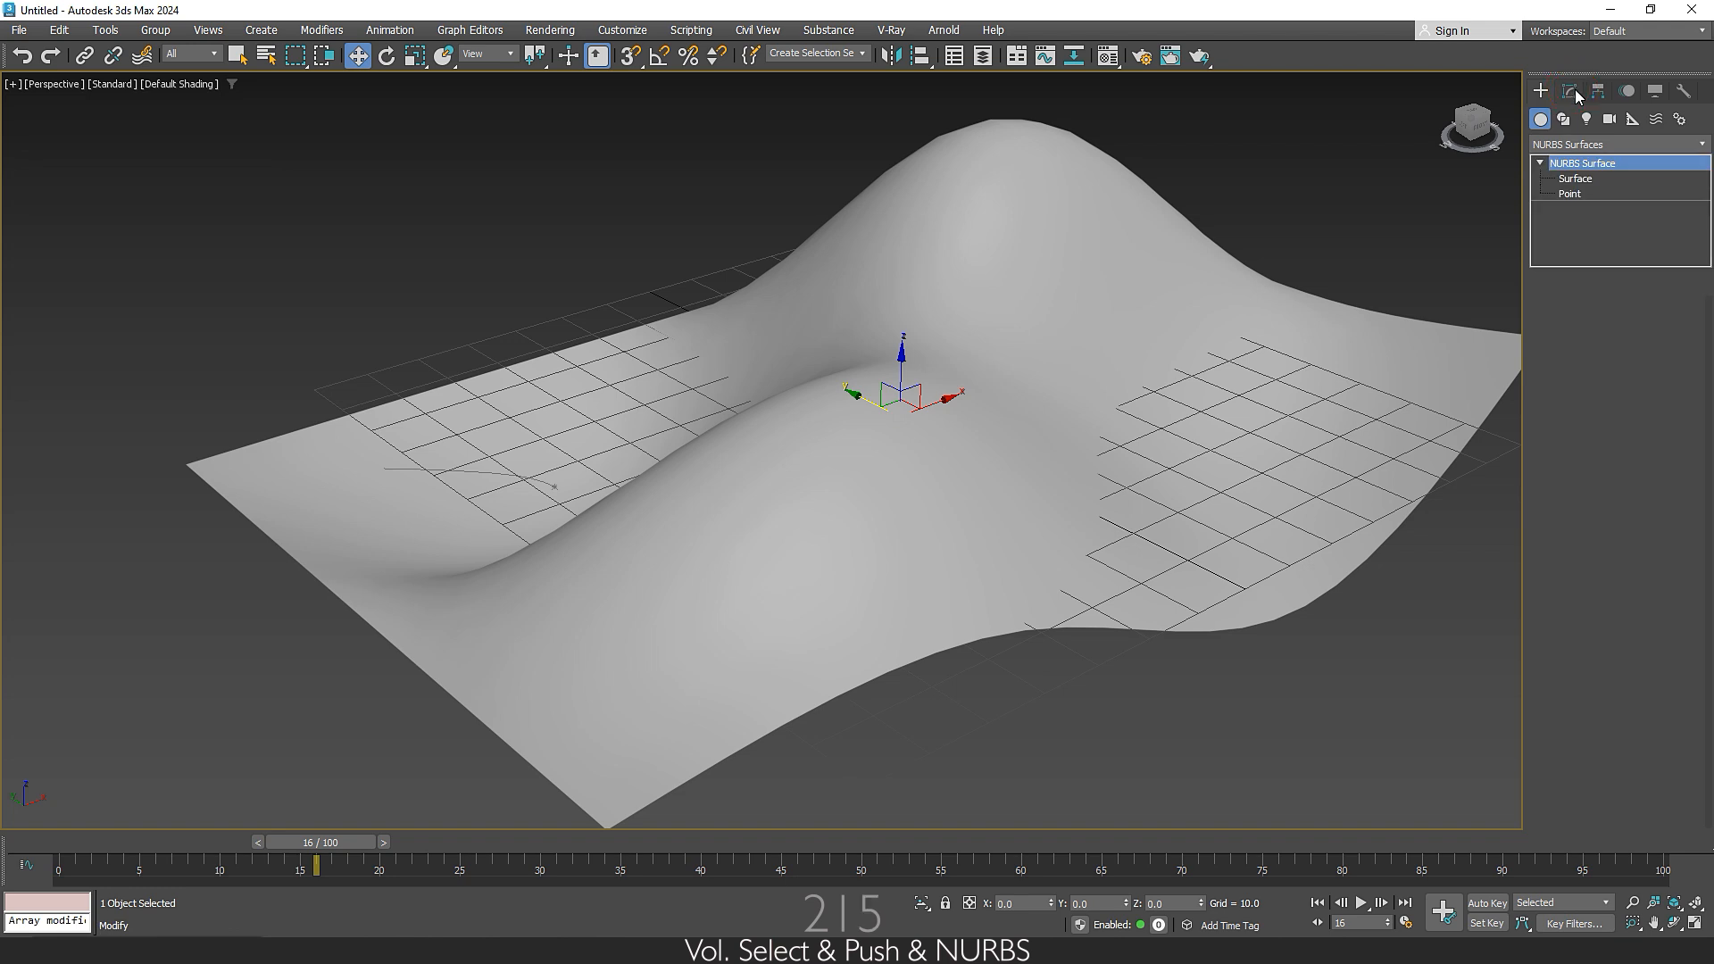
left_click(1599, 141)
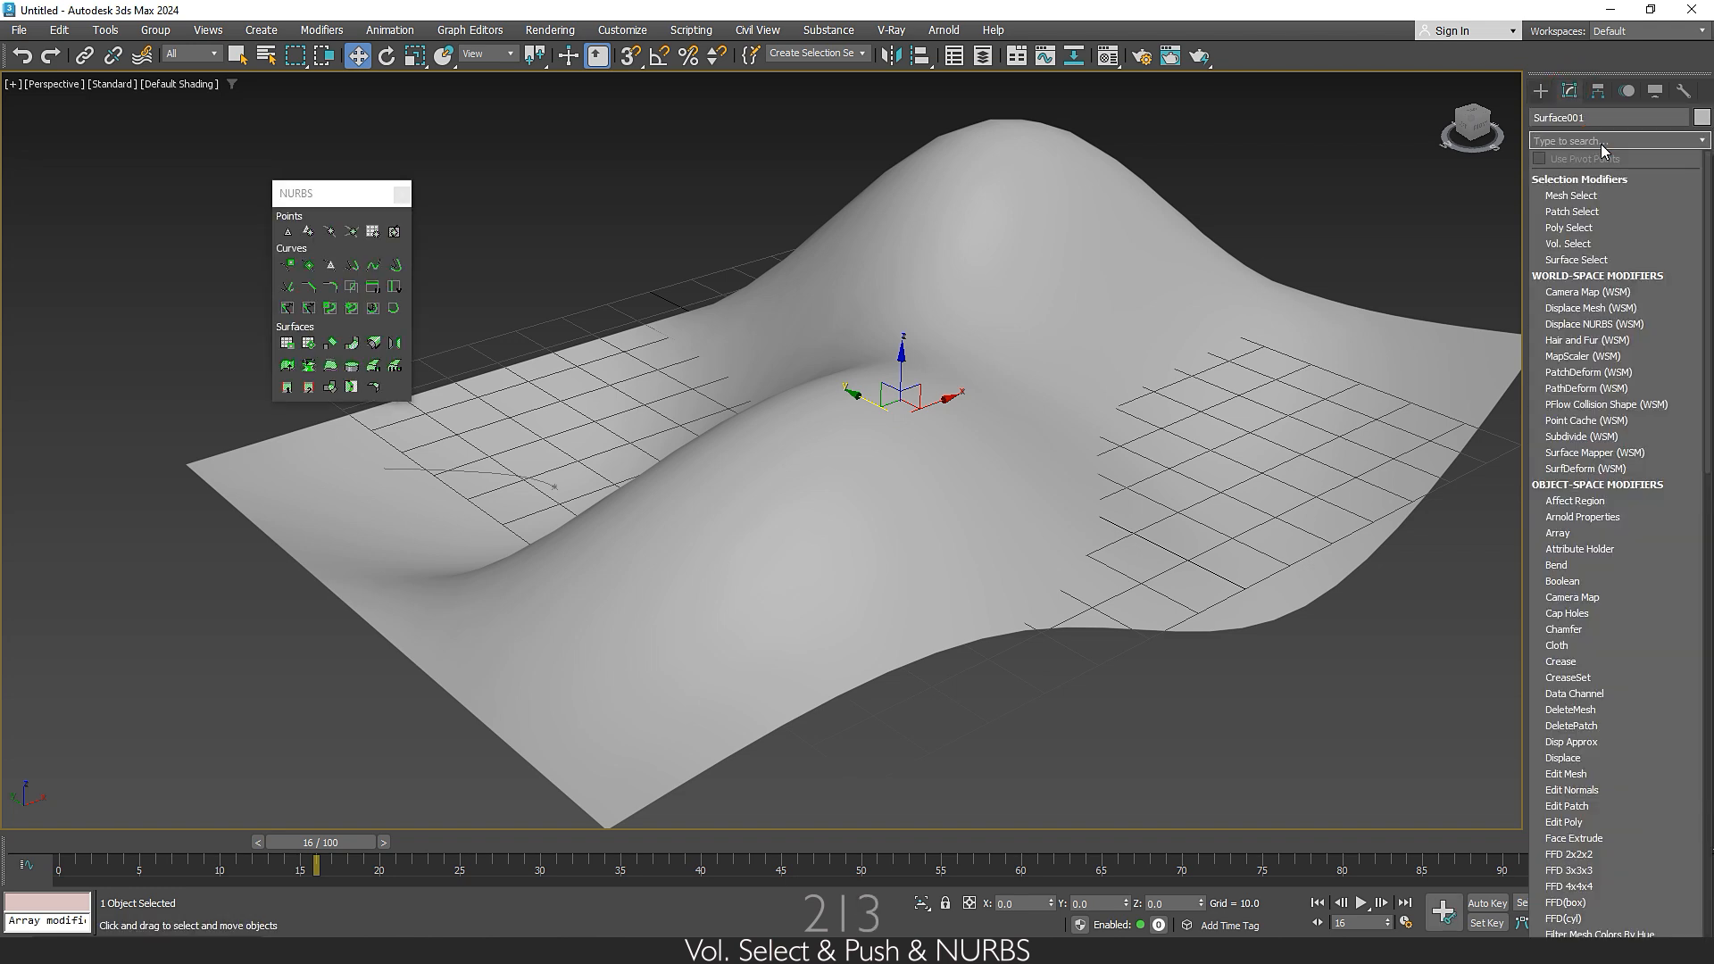
left_click(1600, 141)
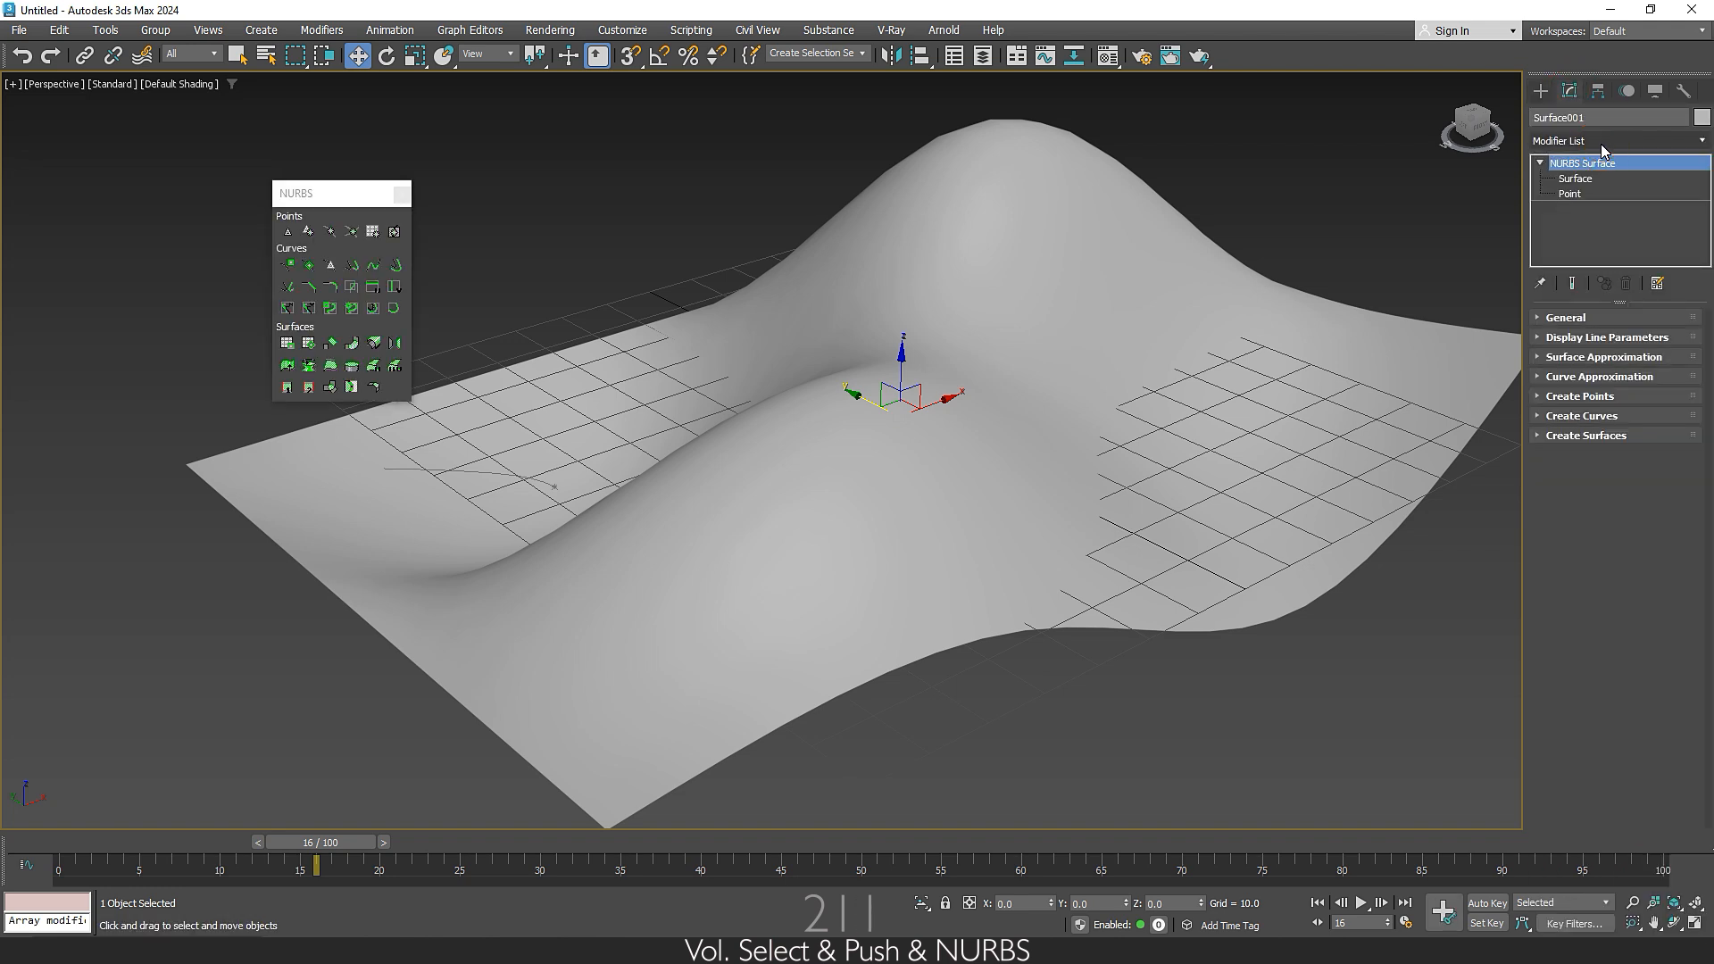
Add a Vol. Select modifier to the terrain at Vertex level, selecting by Mesh Object with the extracted curve Surface002 as the volume
key("F4")
key("F4")
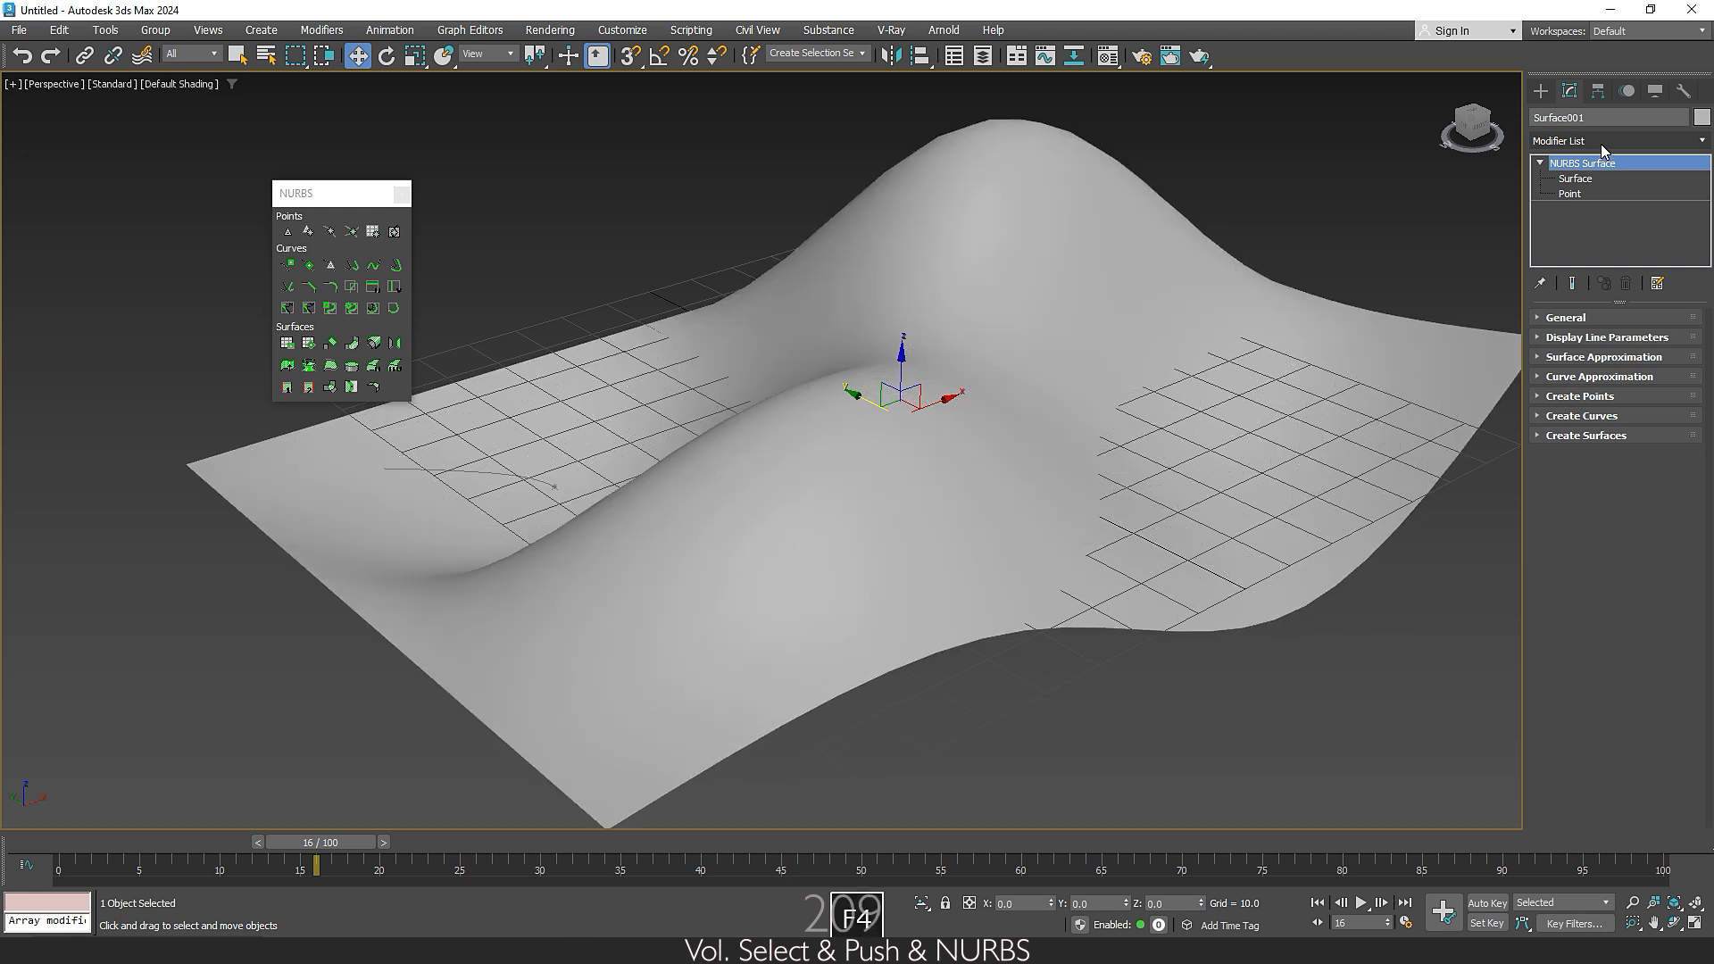
left_click(1600, 141)
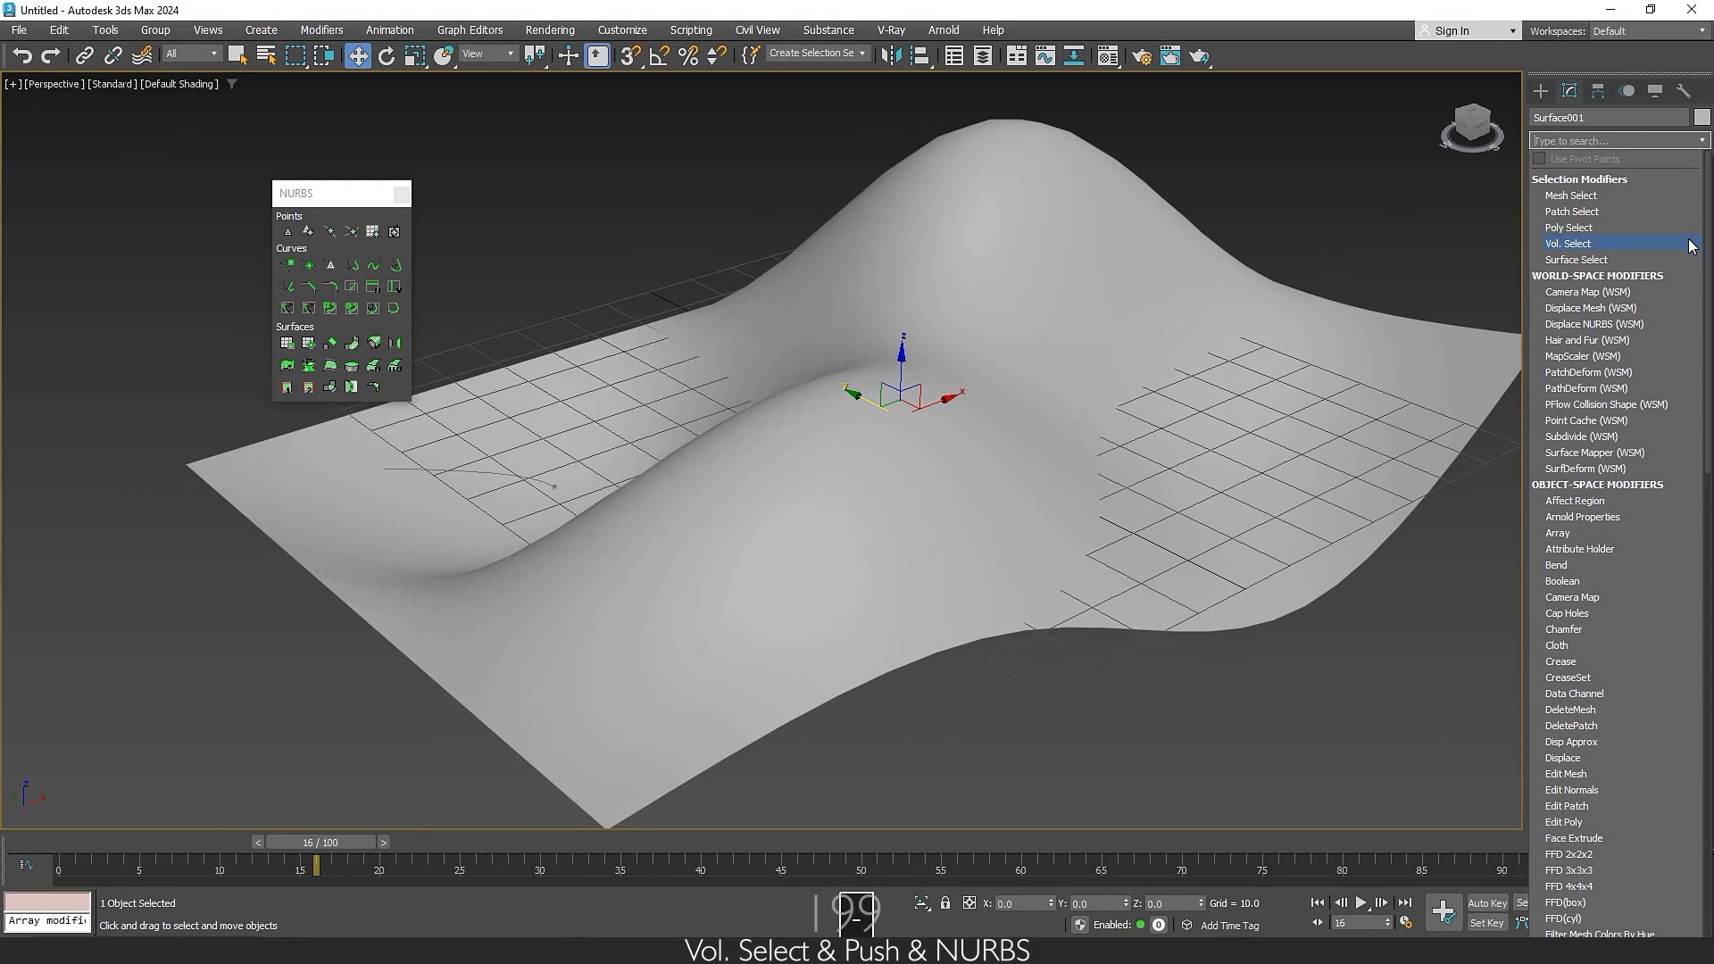
left_click(1690, 244)
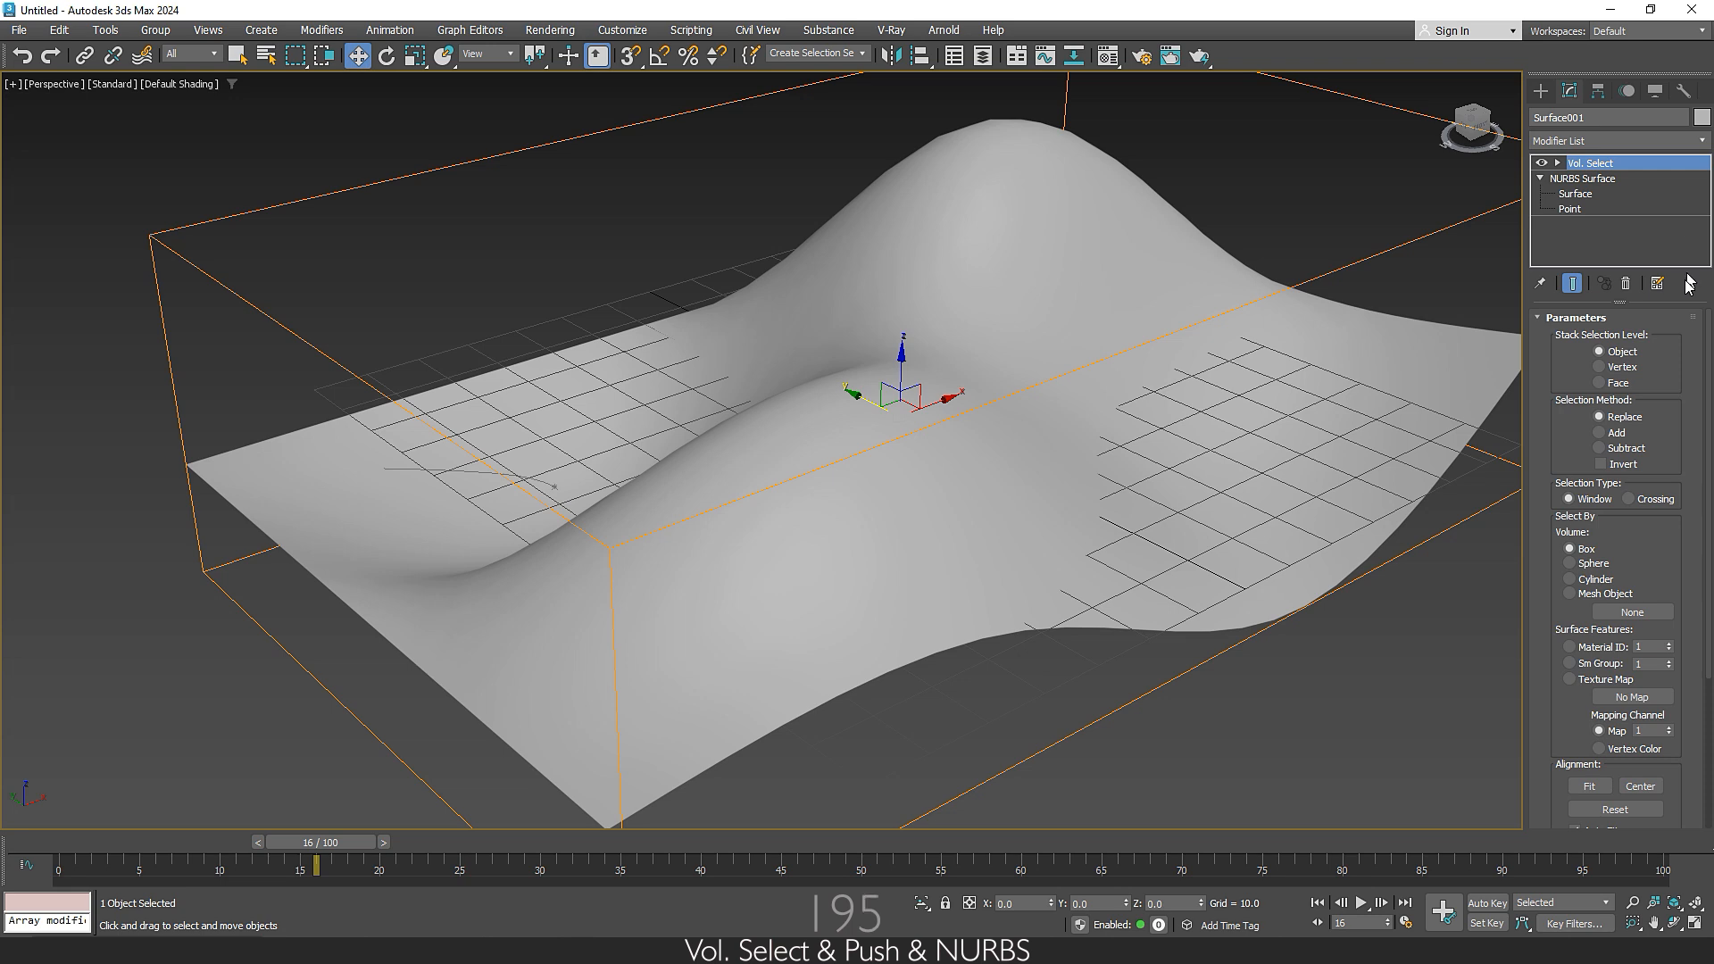
left_click(1599, 367)
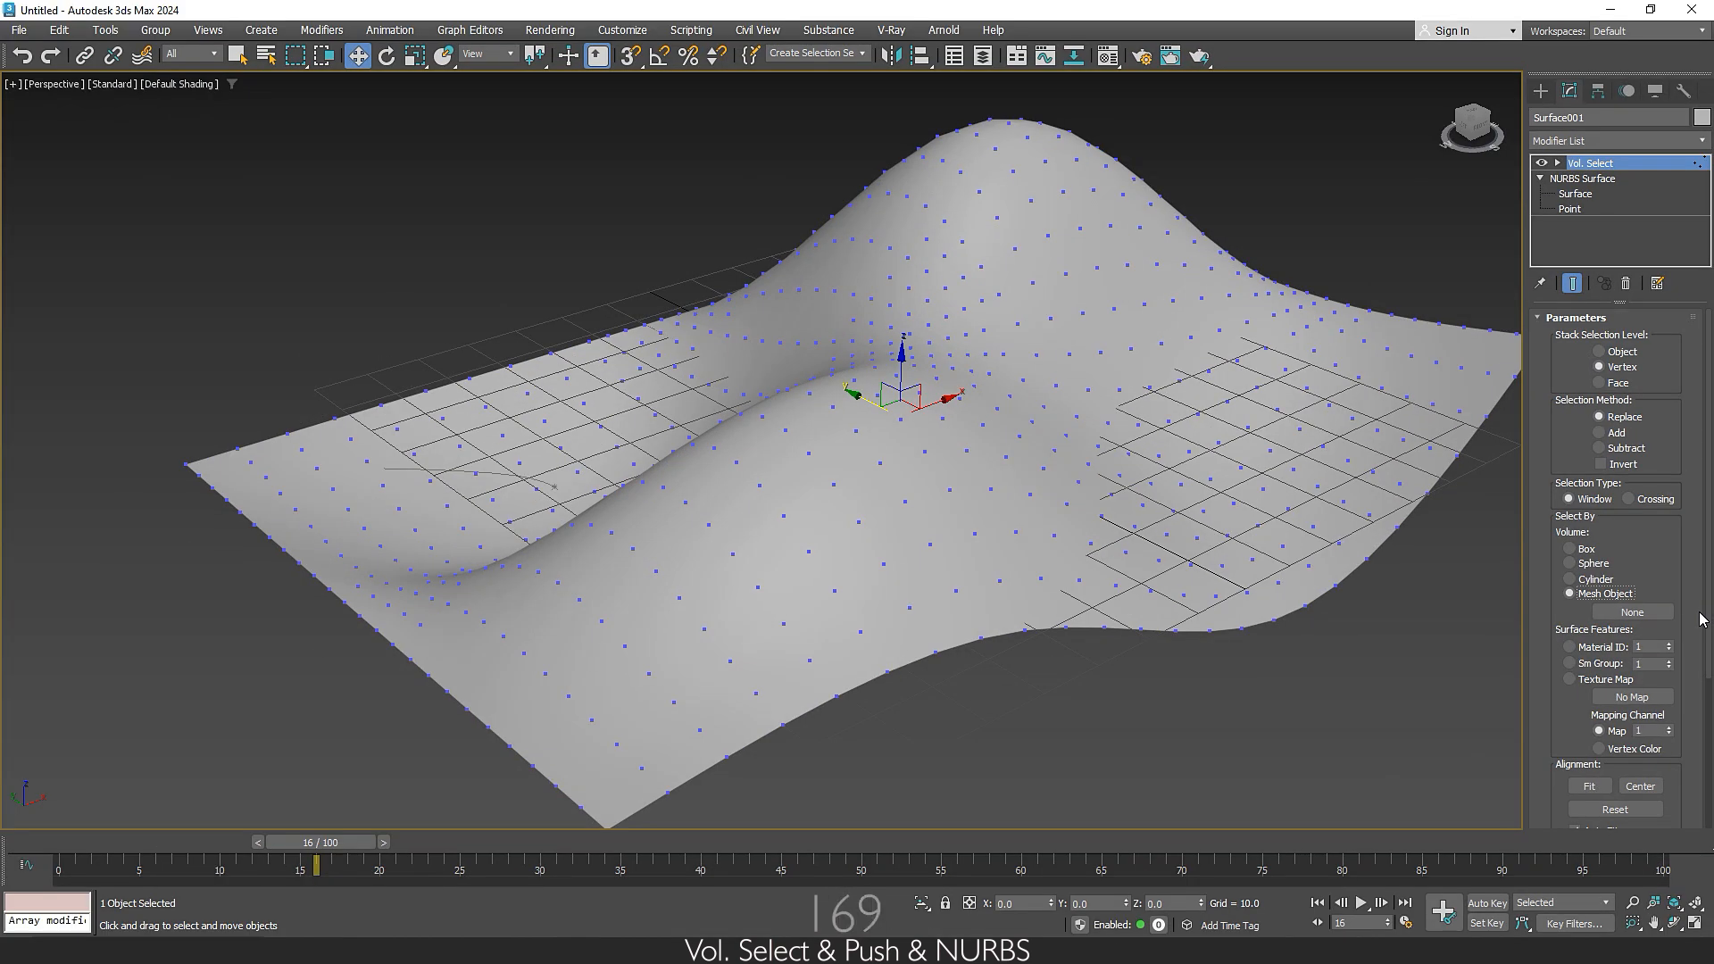
left_click(1665, 614)
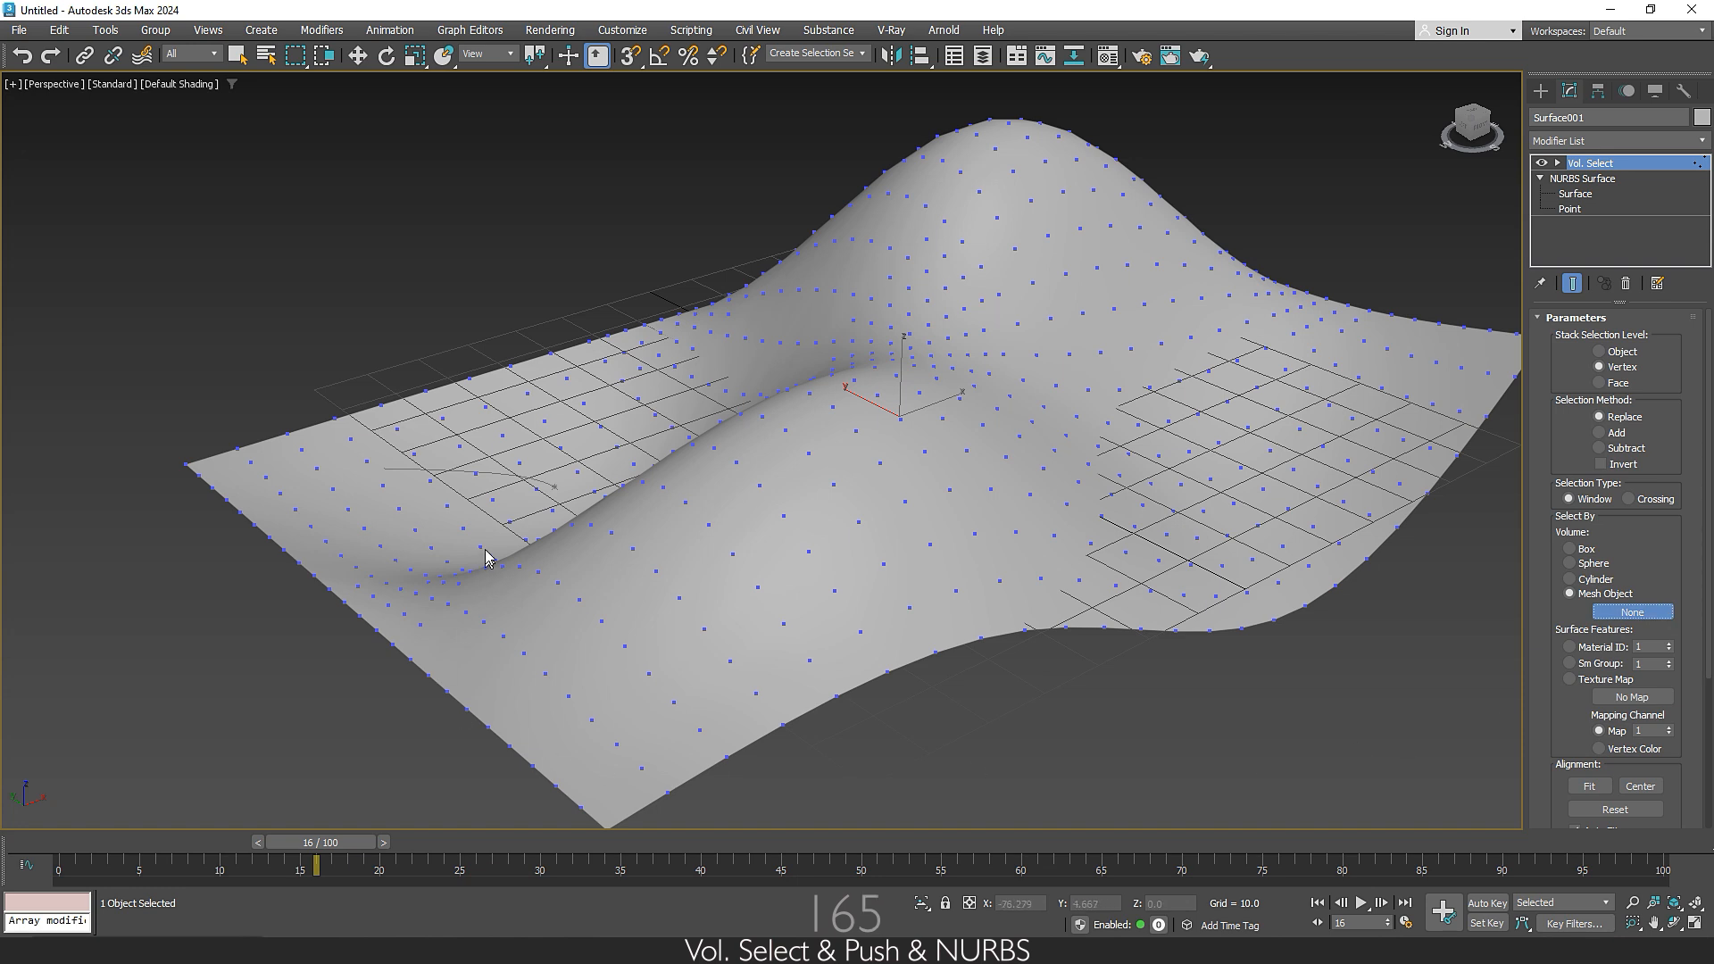
left_click(493, 473)
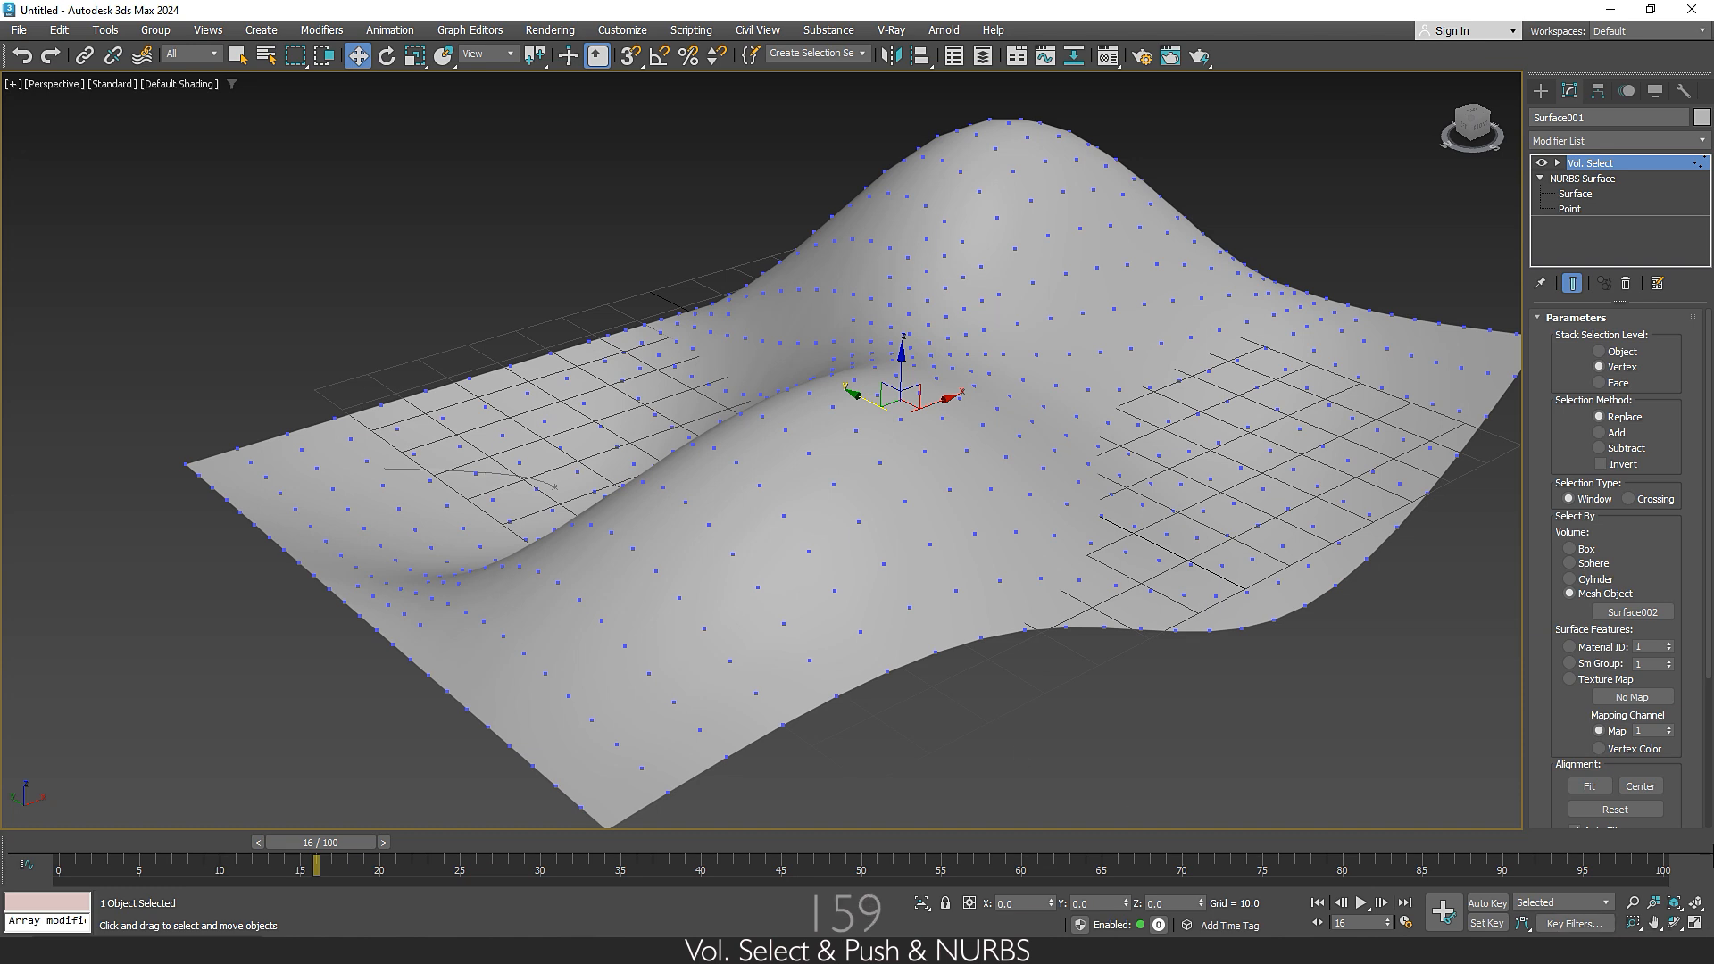
Enable Use Soft Selection in Vol. Select and scrub the timeline to frame 41 to check the selection following the curve
left_click_drag(1670, 578, 1673, 323)
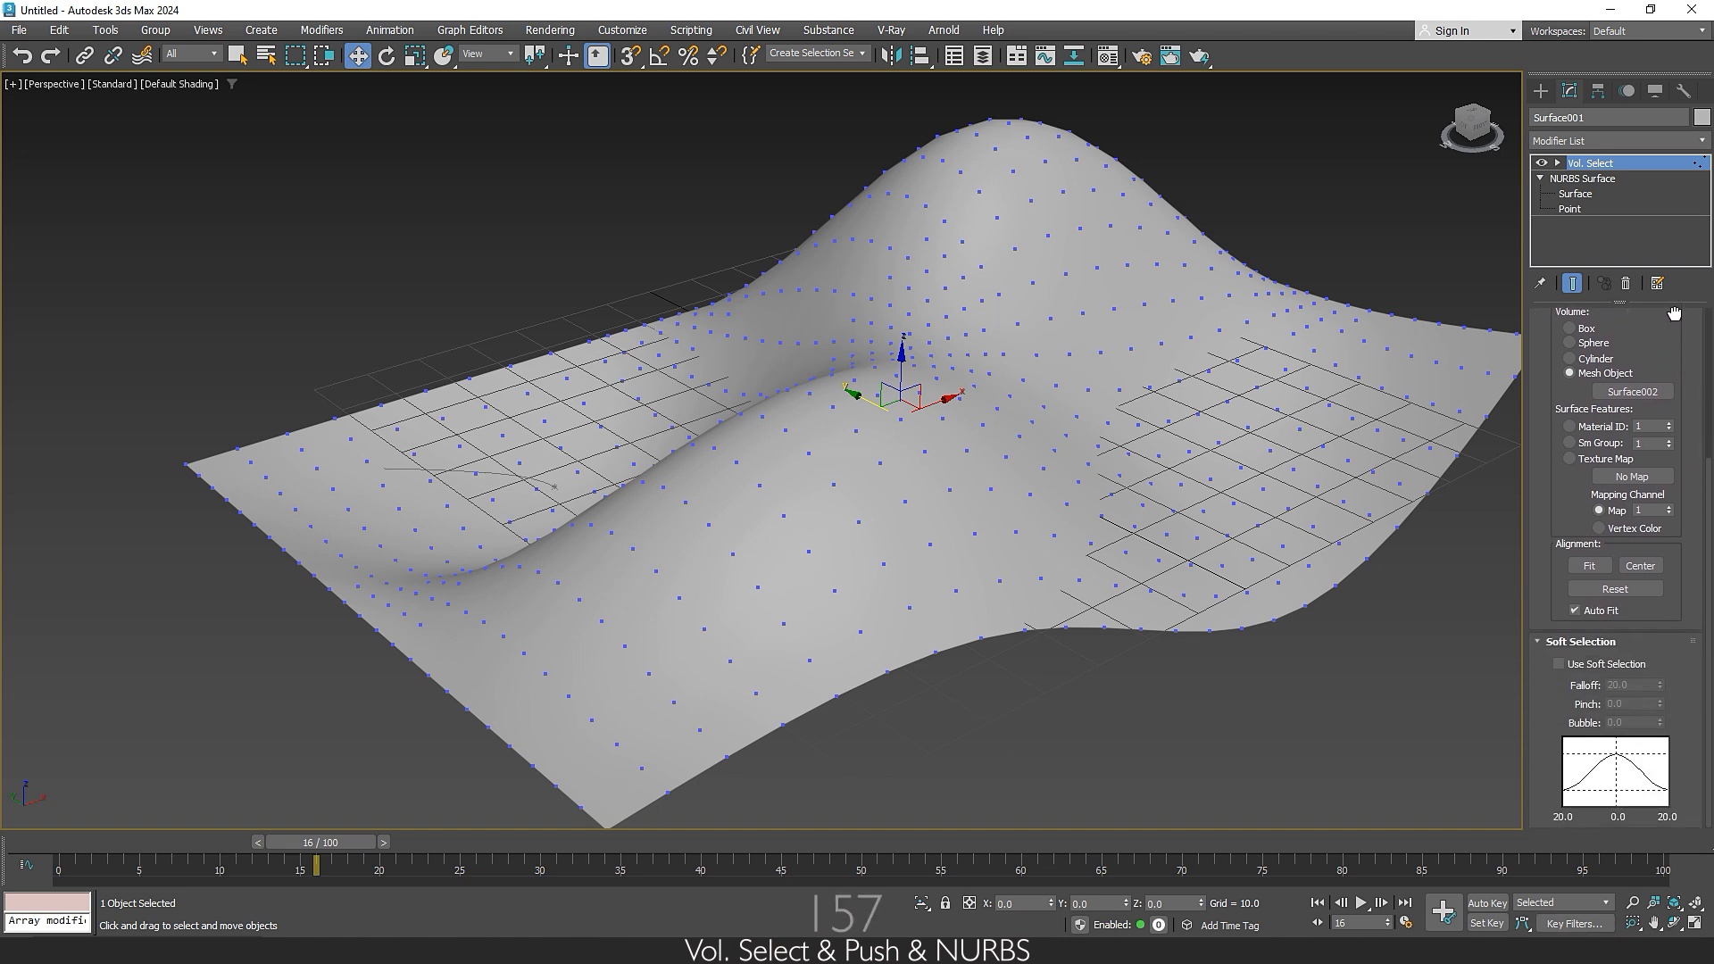
left_click(1558, 665)
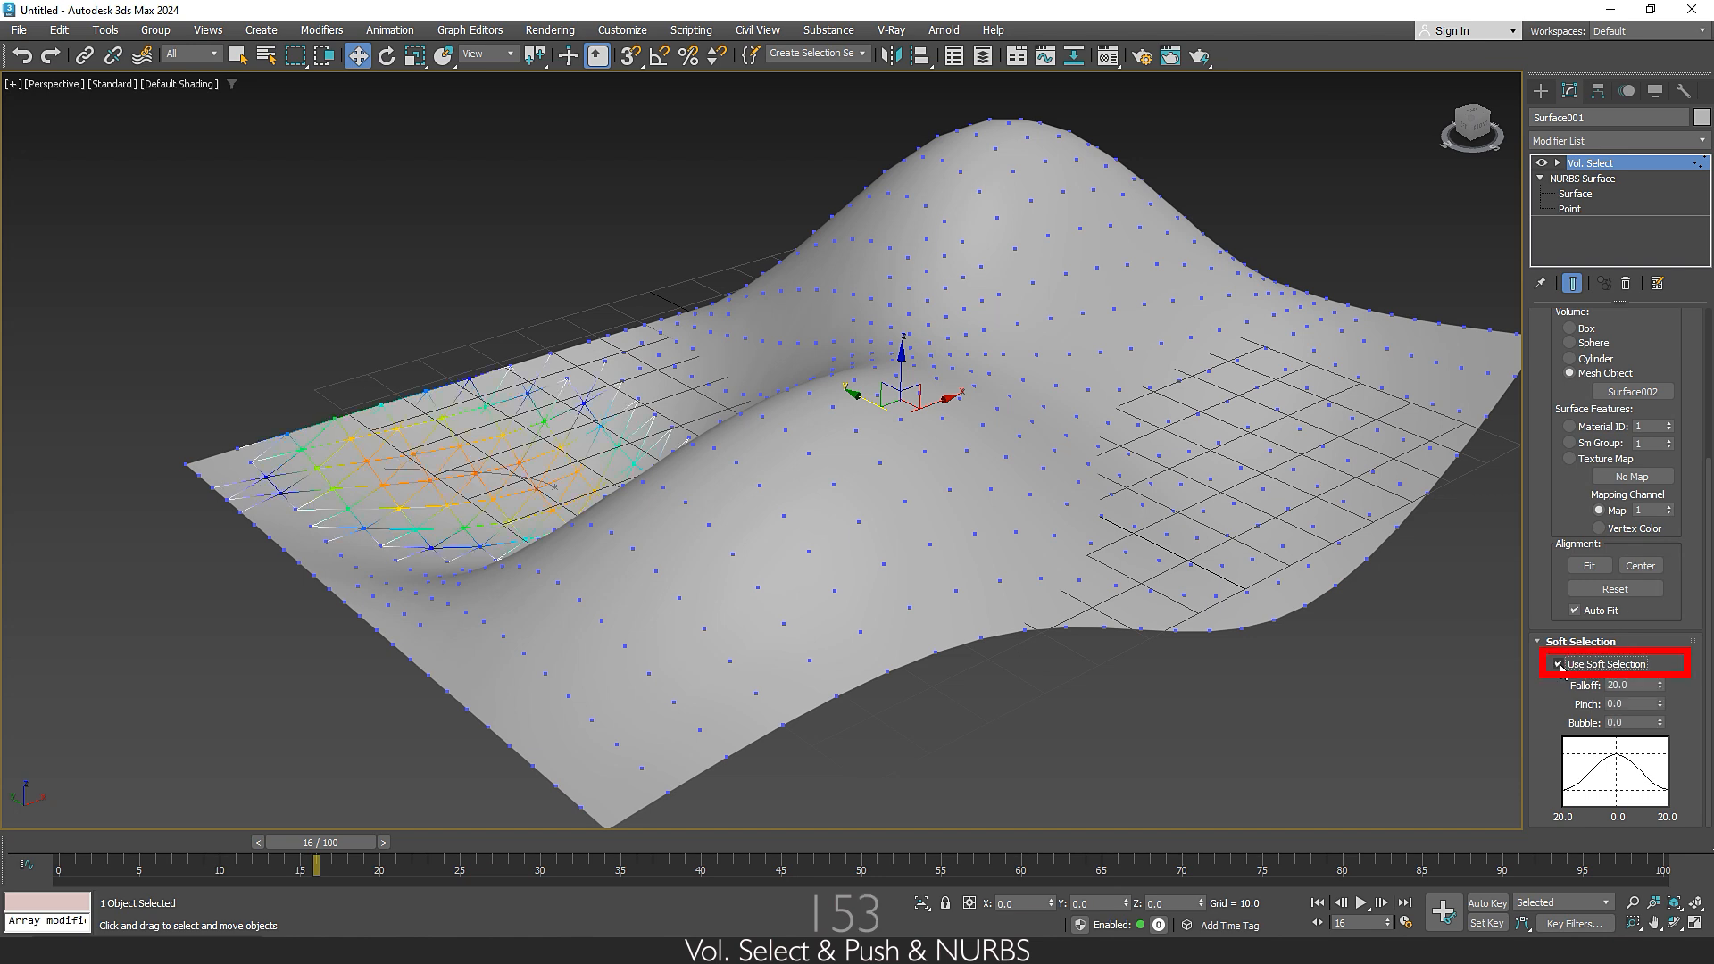
mouse_move(338, 855)
left_mouse_down()
mouse_move(44, 841)
mouse_move(229, 870)
mouse_move(1470, 868)
mouse_move(830, 870)
mouse_move(676, 903)
mouse_move(522, 868)
mouse_move(134, 863)
mouse_move(588, 866)
left_mouse_up()
left_click_drag(699, 893, 730, 886)
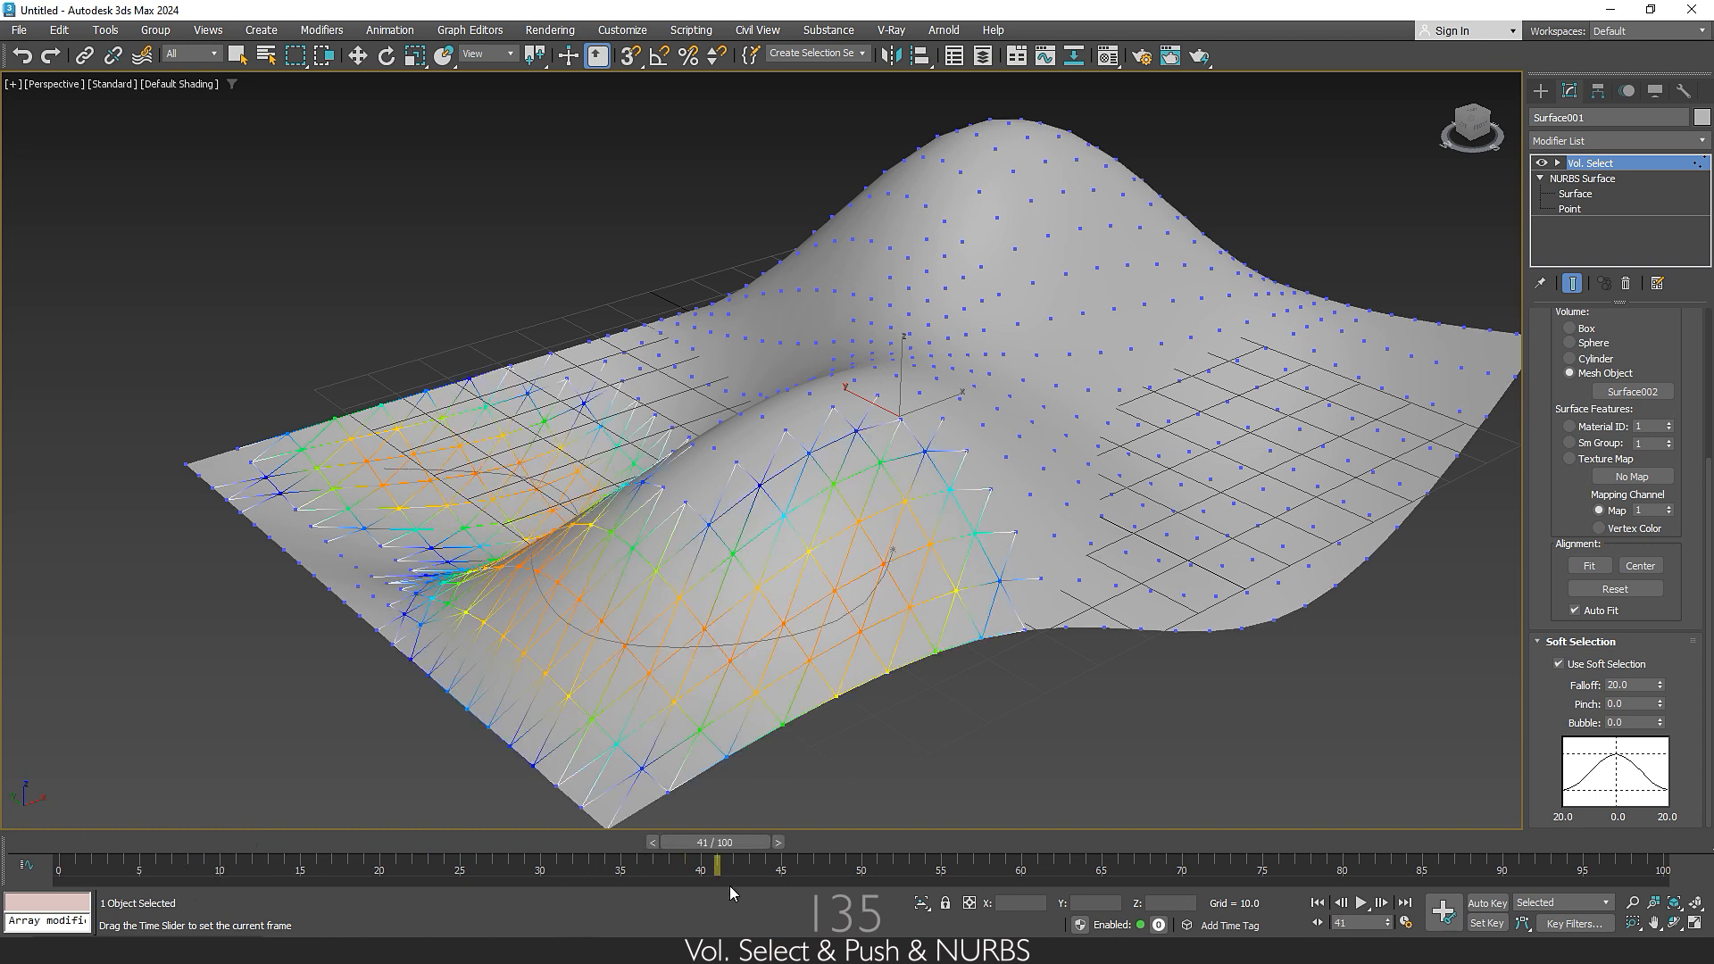
key("w")
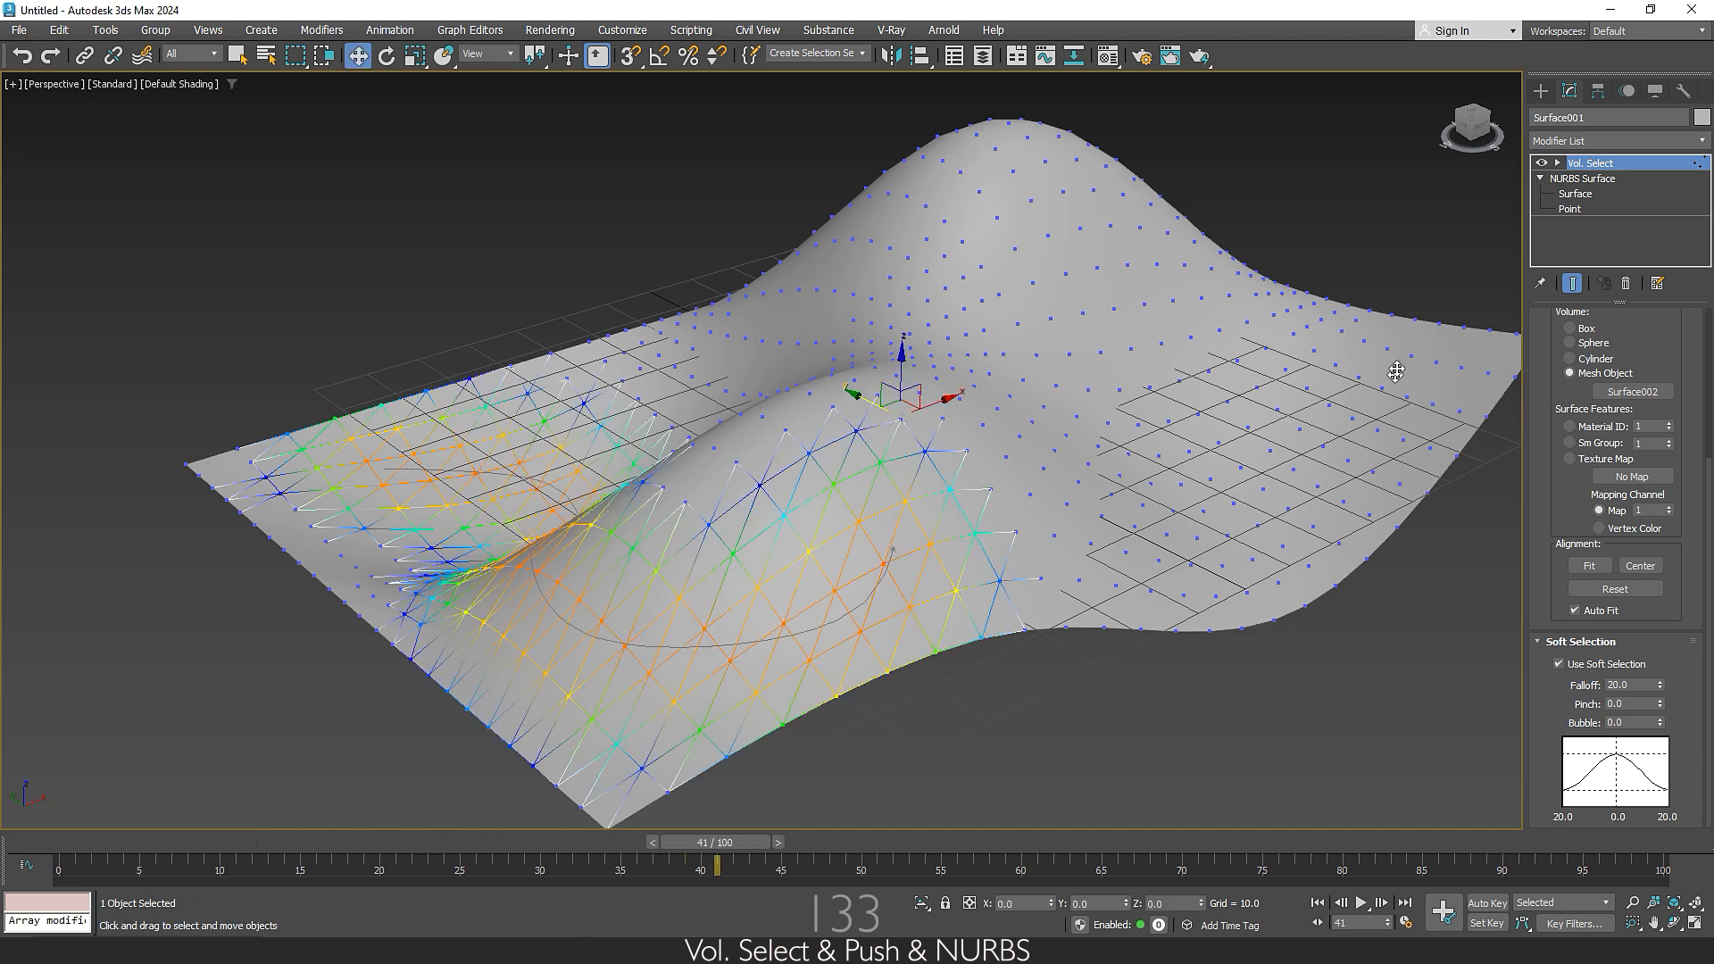
Add a Push modifier above Vol. Select and set its Push Value to 16.4
left_click(1626, 146)
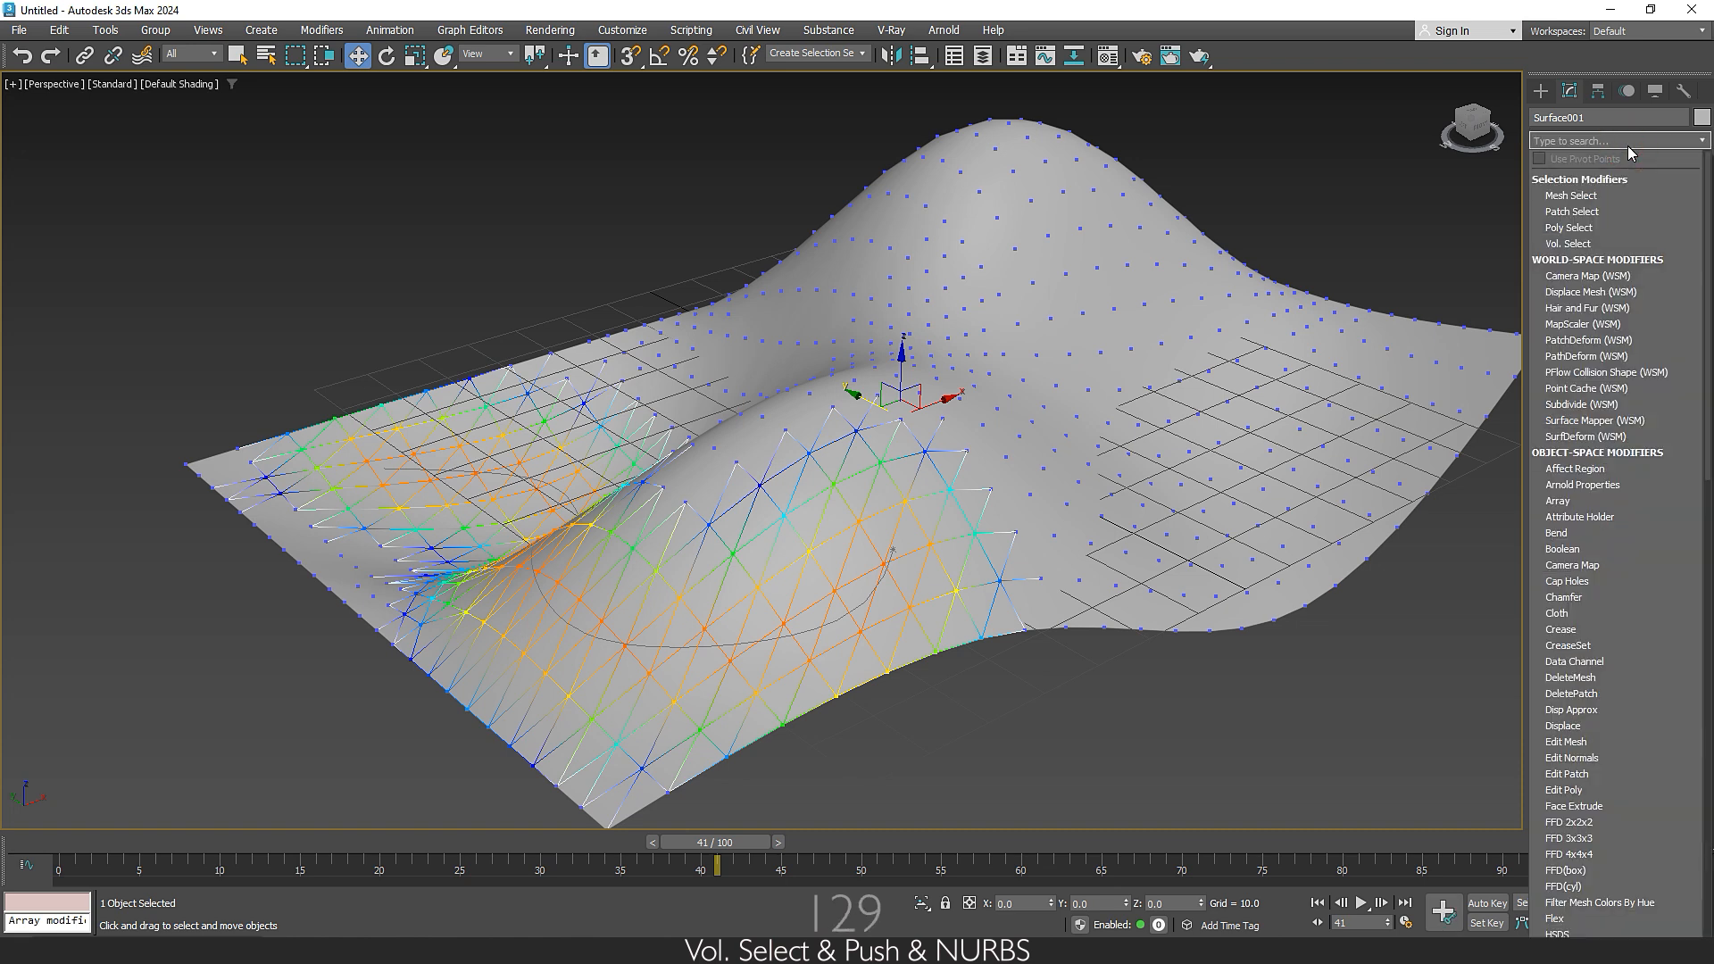
type("p")
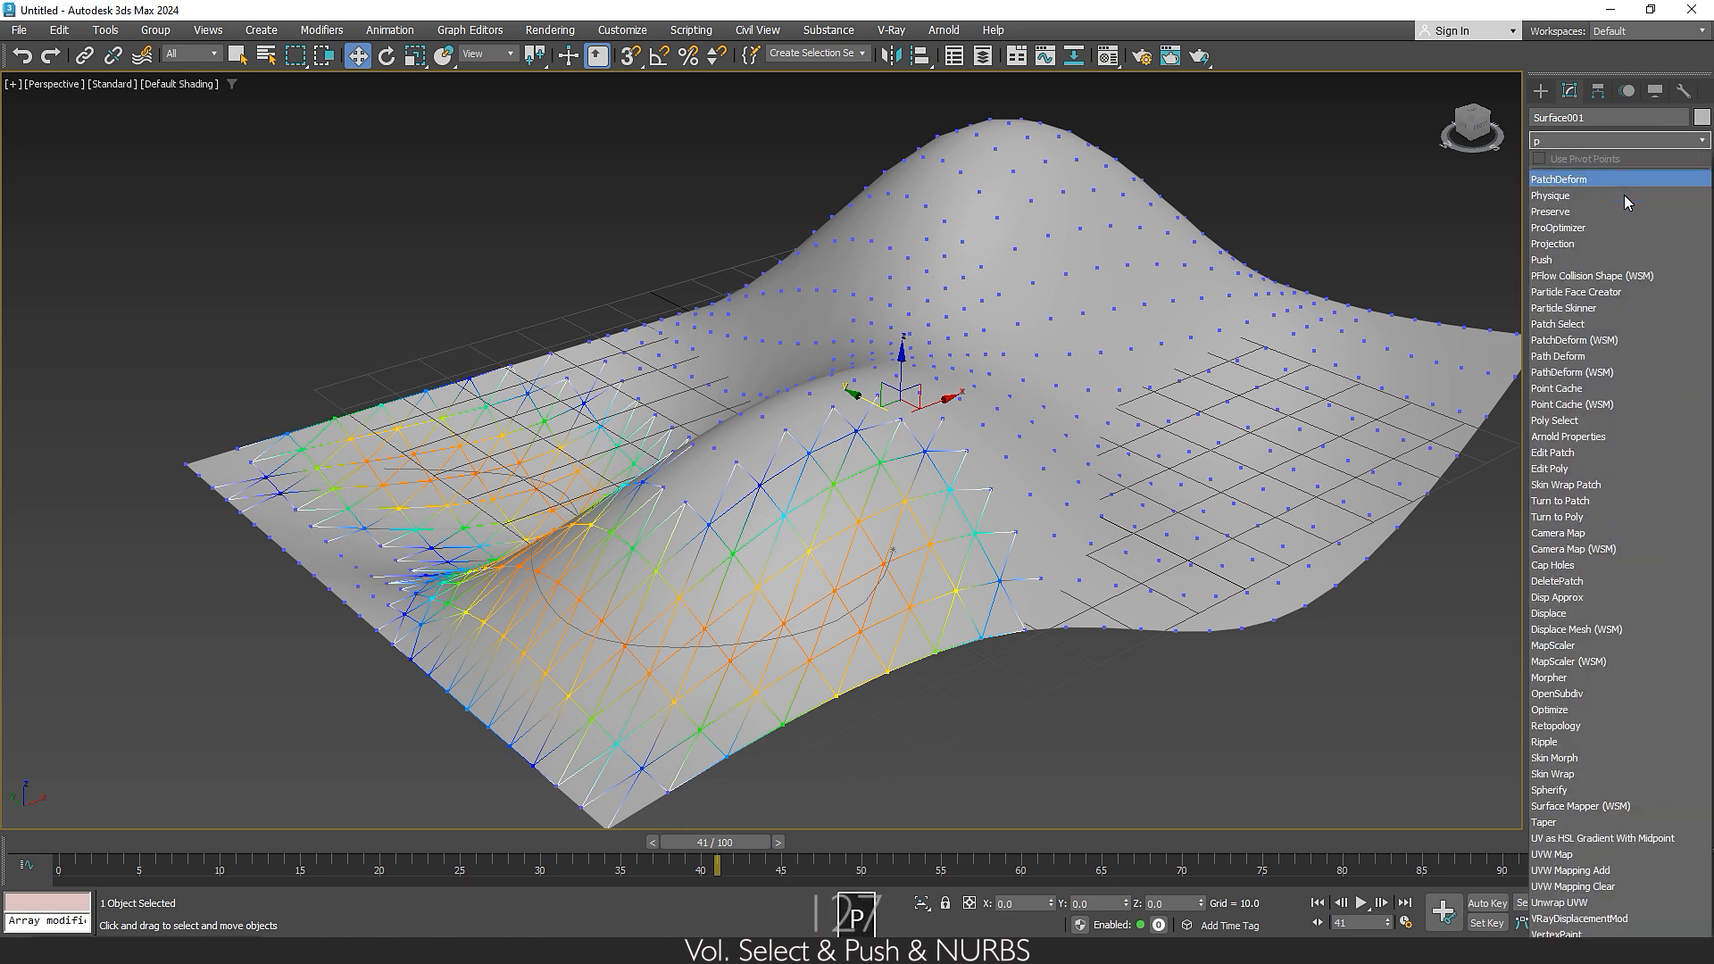
type("u")
key("Return")
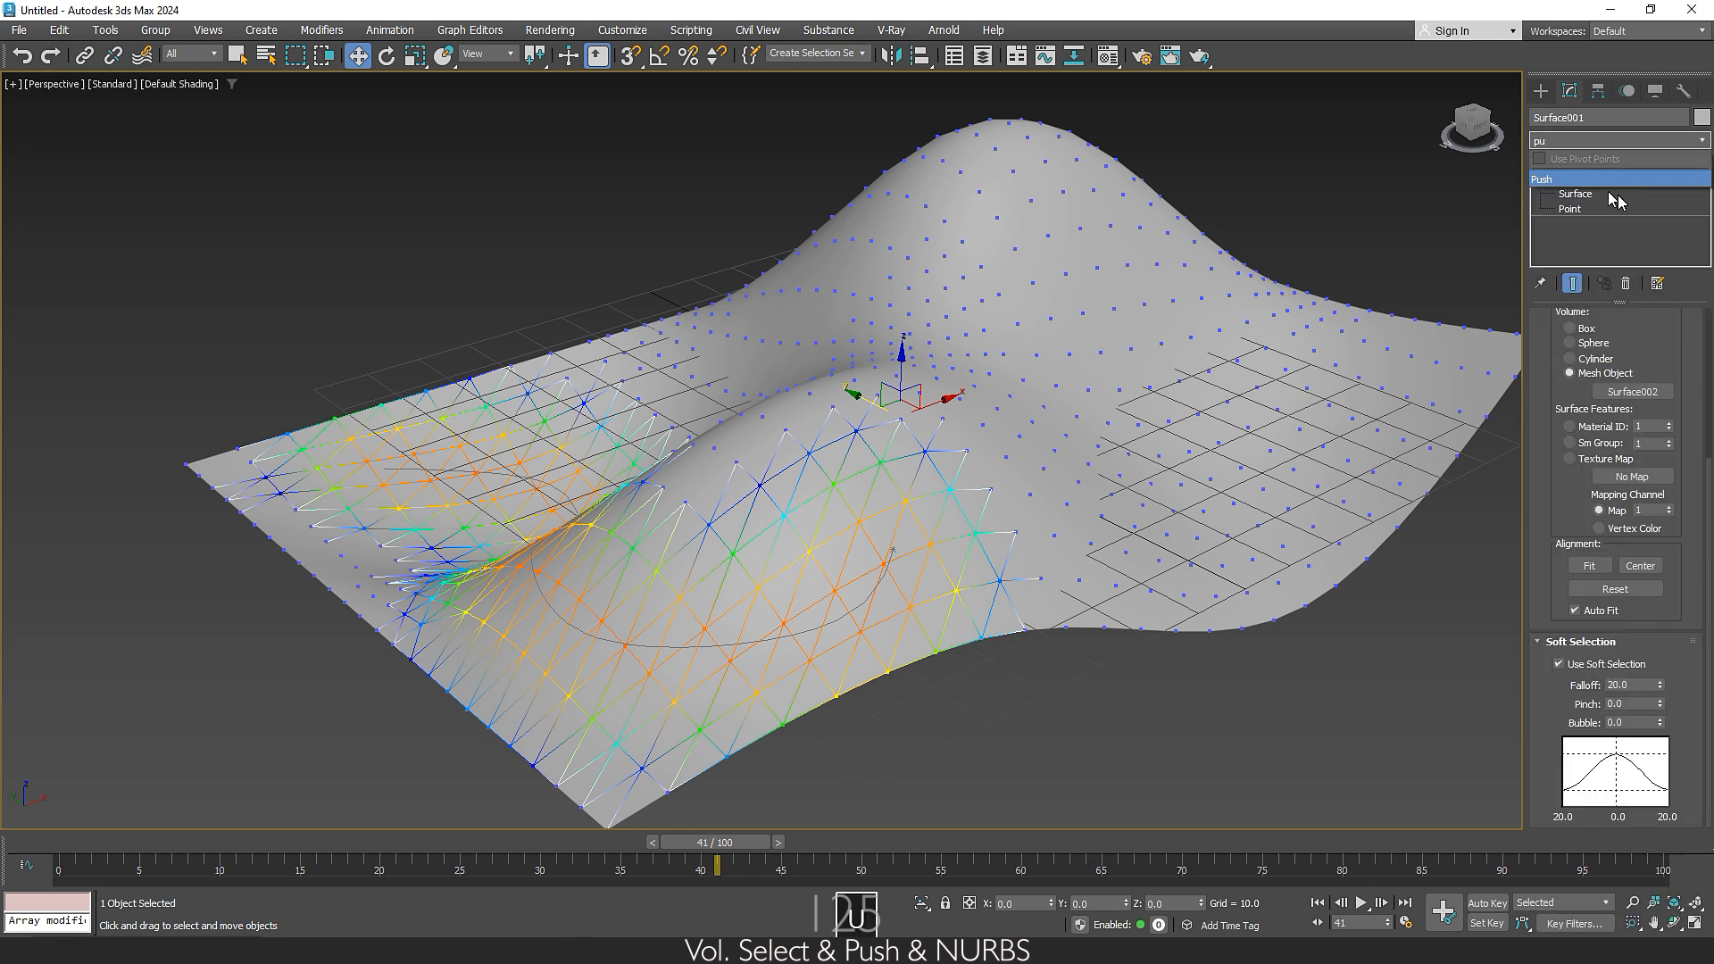
left_click(1683, 180)
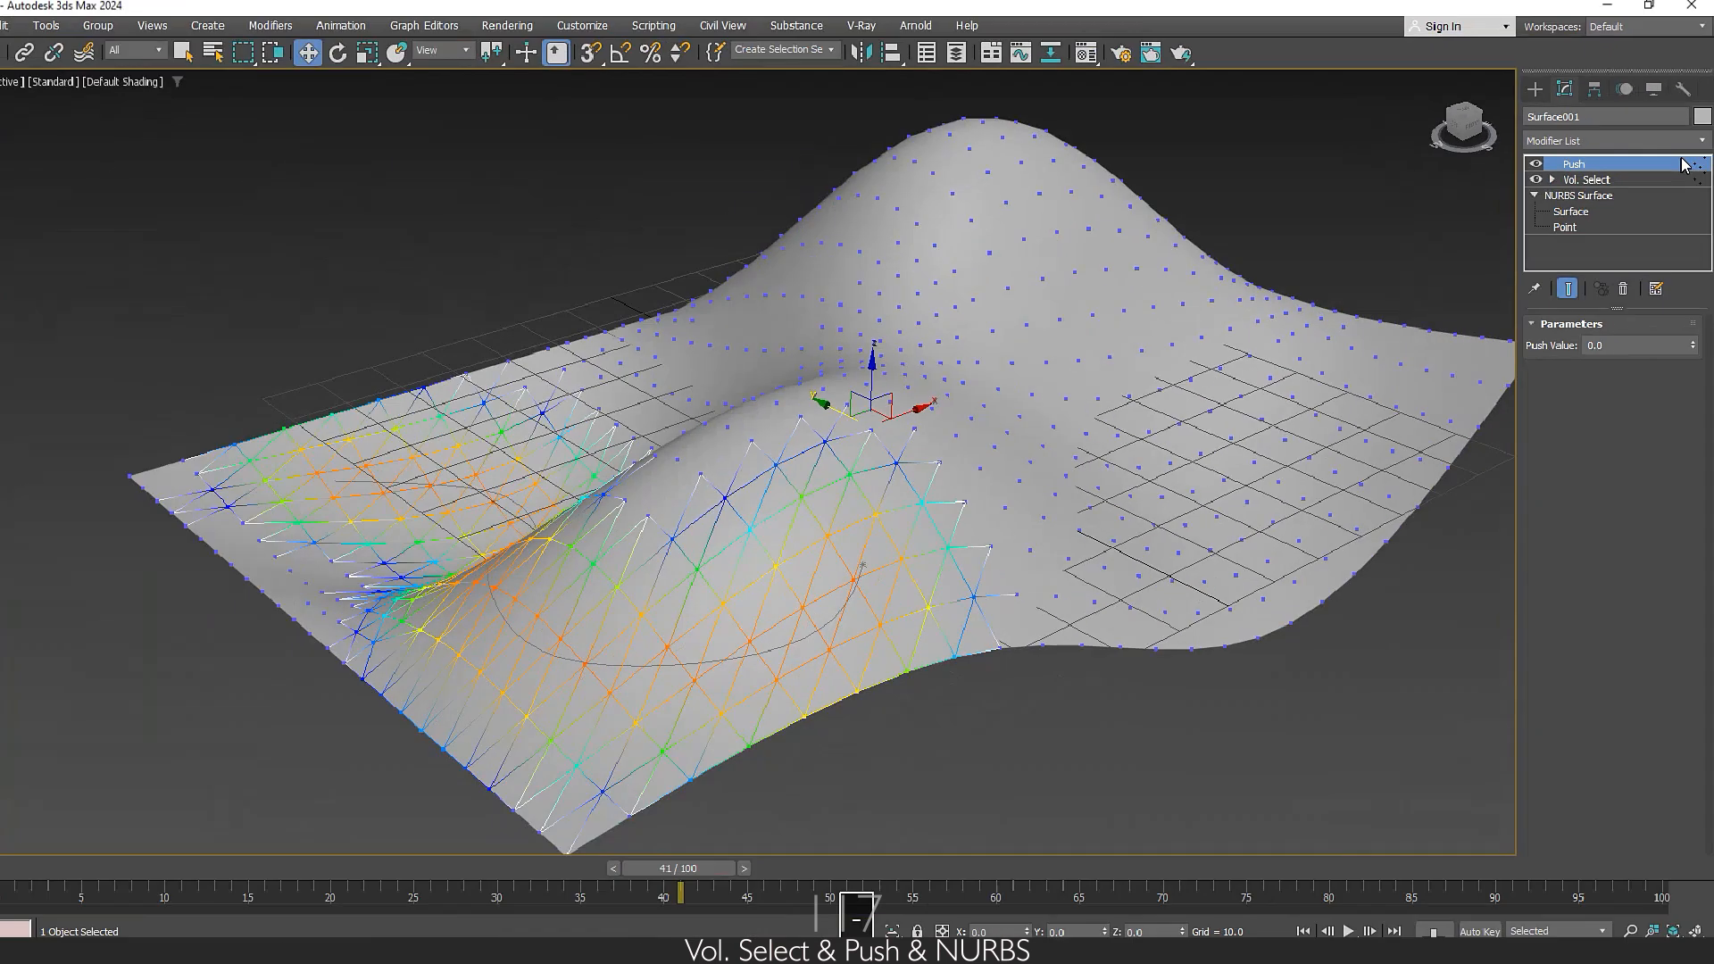
left_click_drag(1695, 345, 1669, 192)
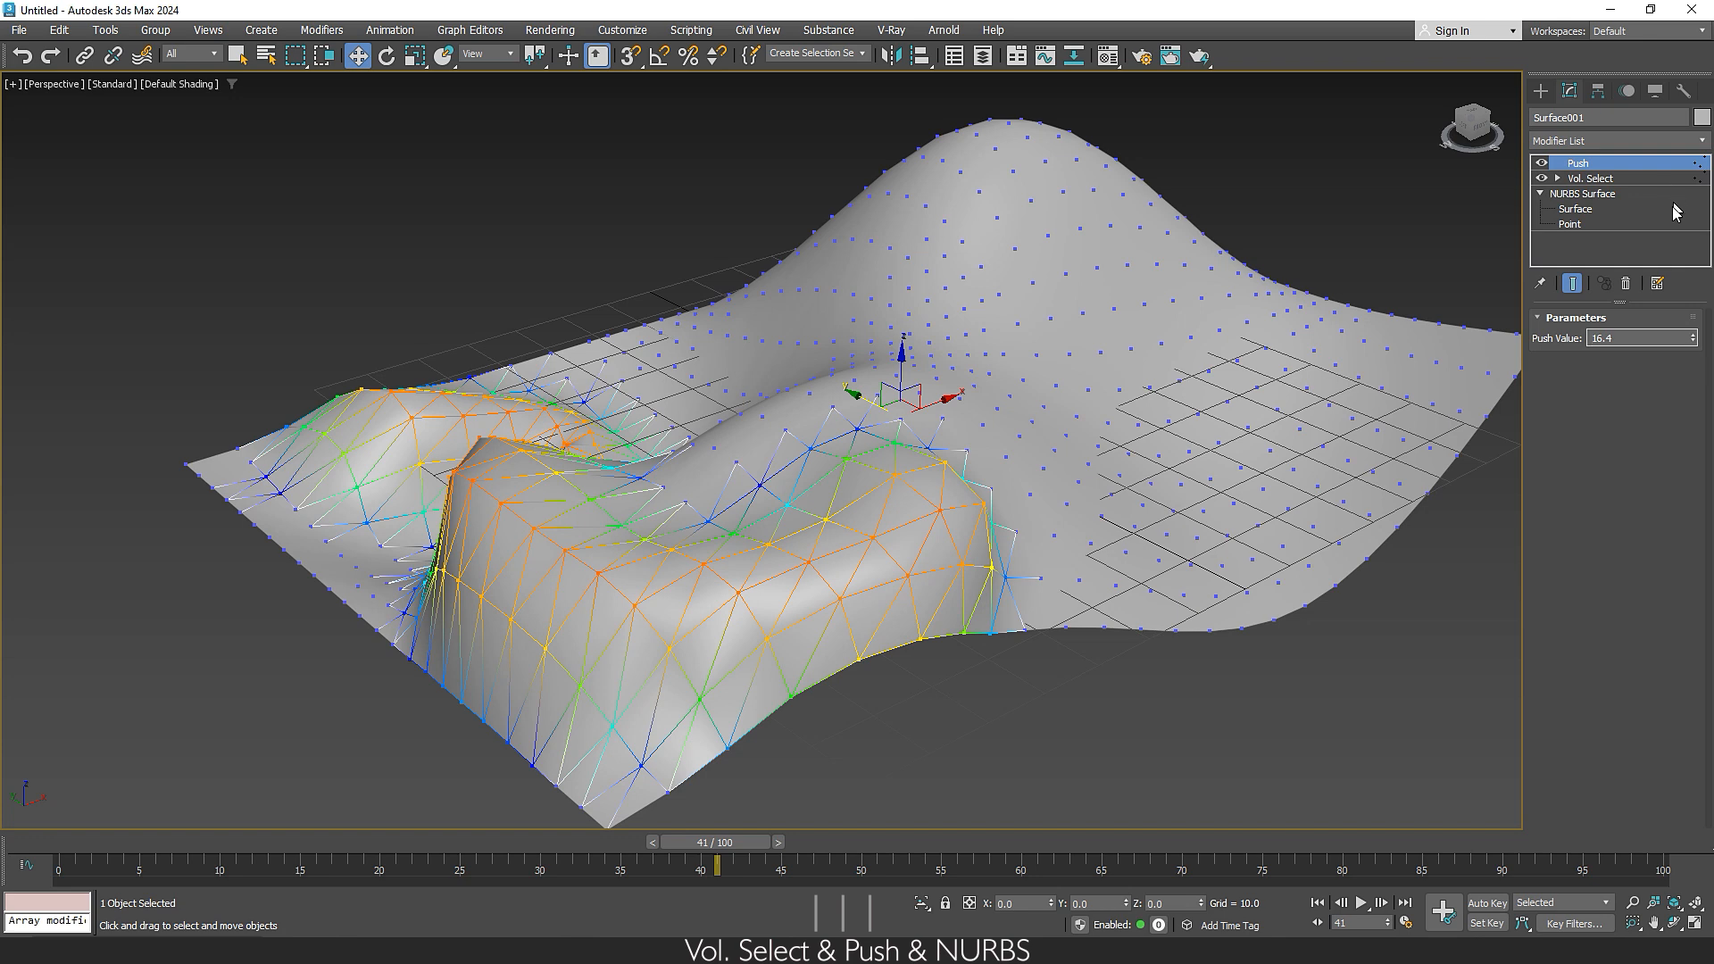
Set the Vol. Select soft selection Falloff to 7.6 and the Push Value to 17.9
left_click(1612, 178)
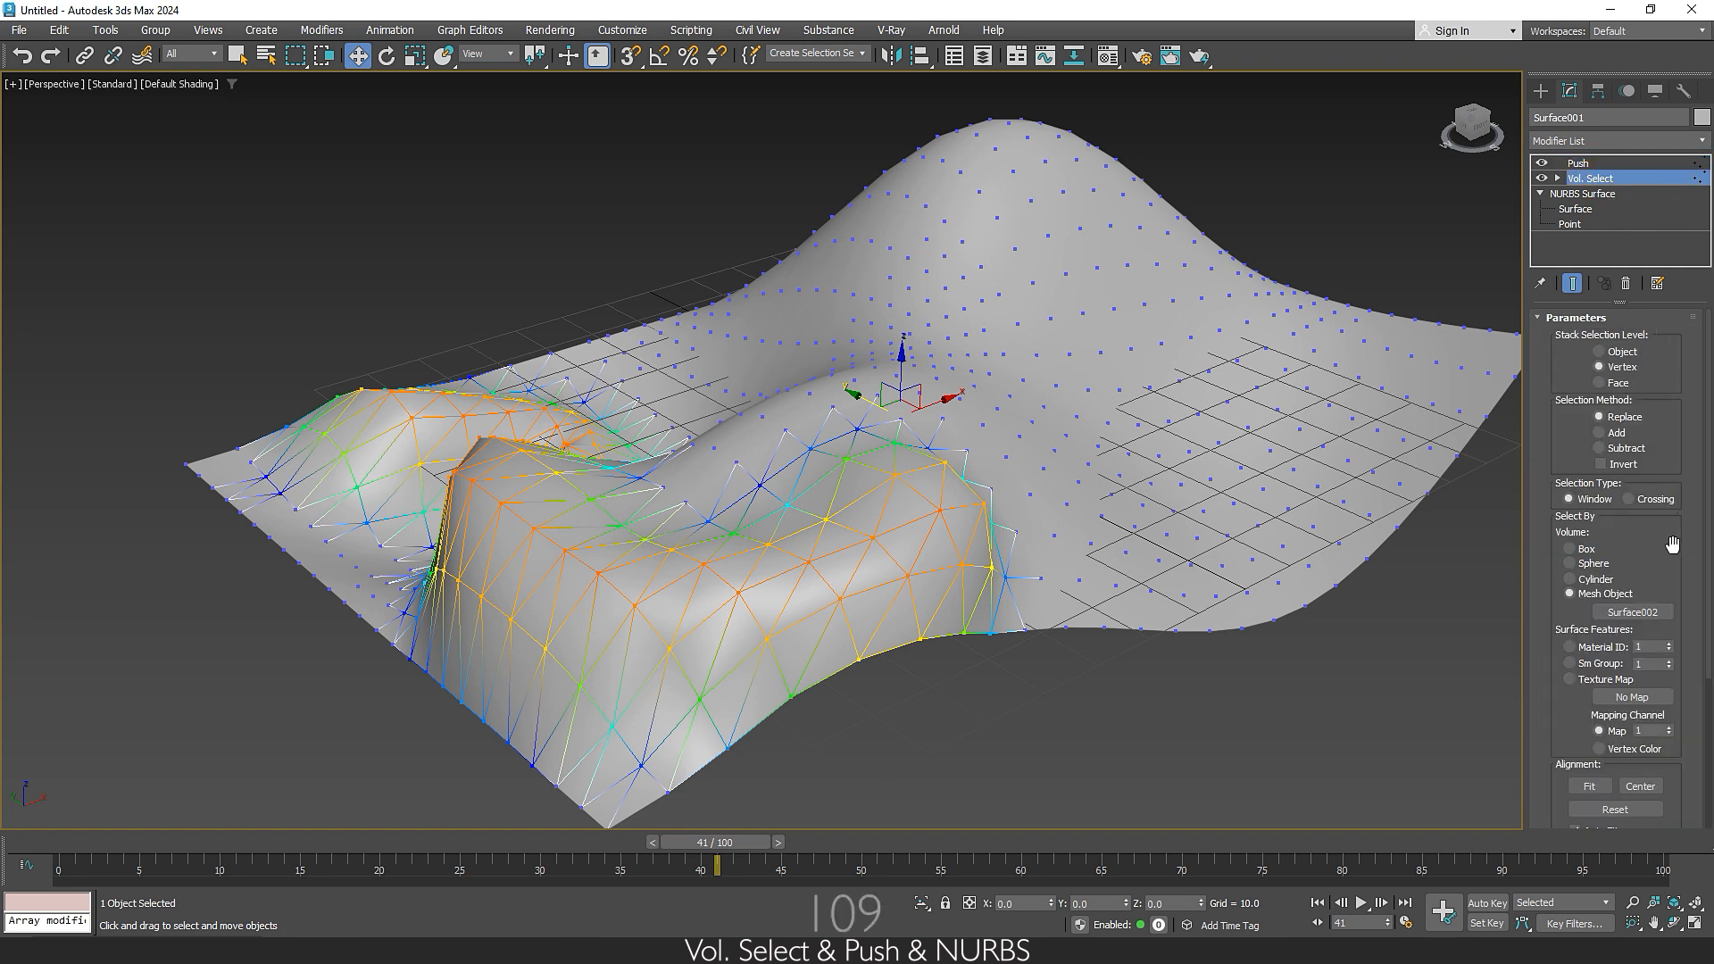
scroll(1672, 544, "down", 3)
left_click_drag(1660, 688, 1676, 743)
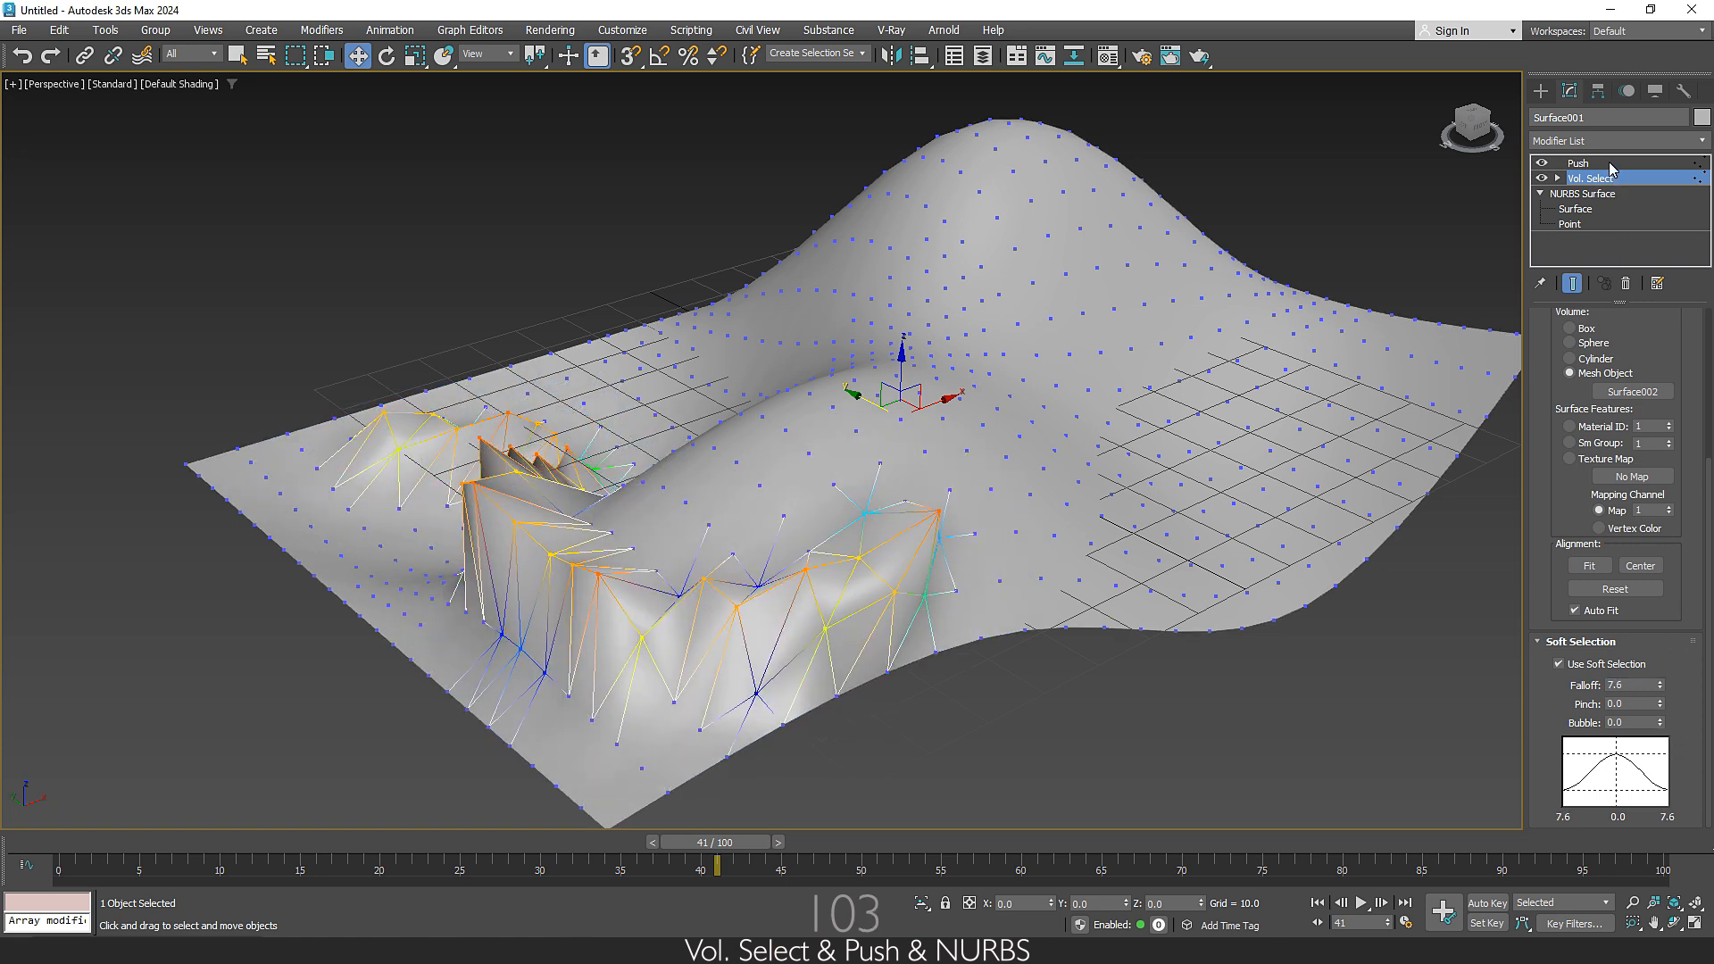
left_click(1598, 164)
left_click_drag(1696, 342, 1696, 319)
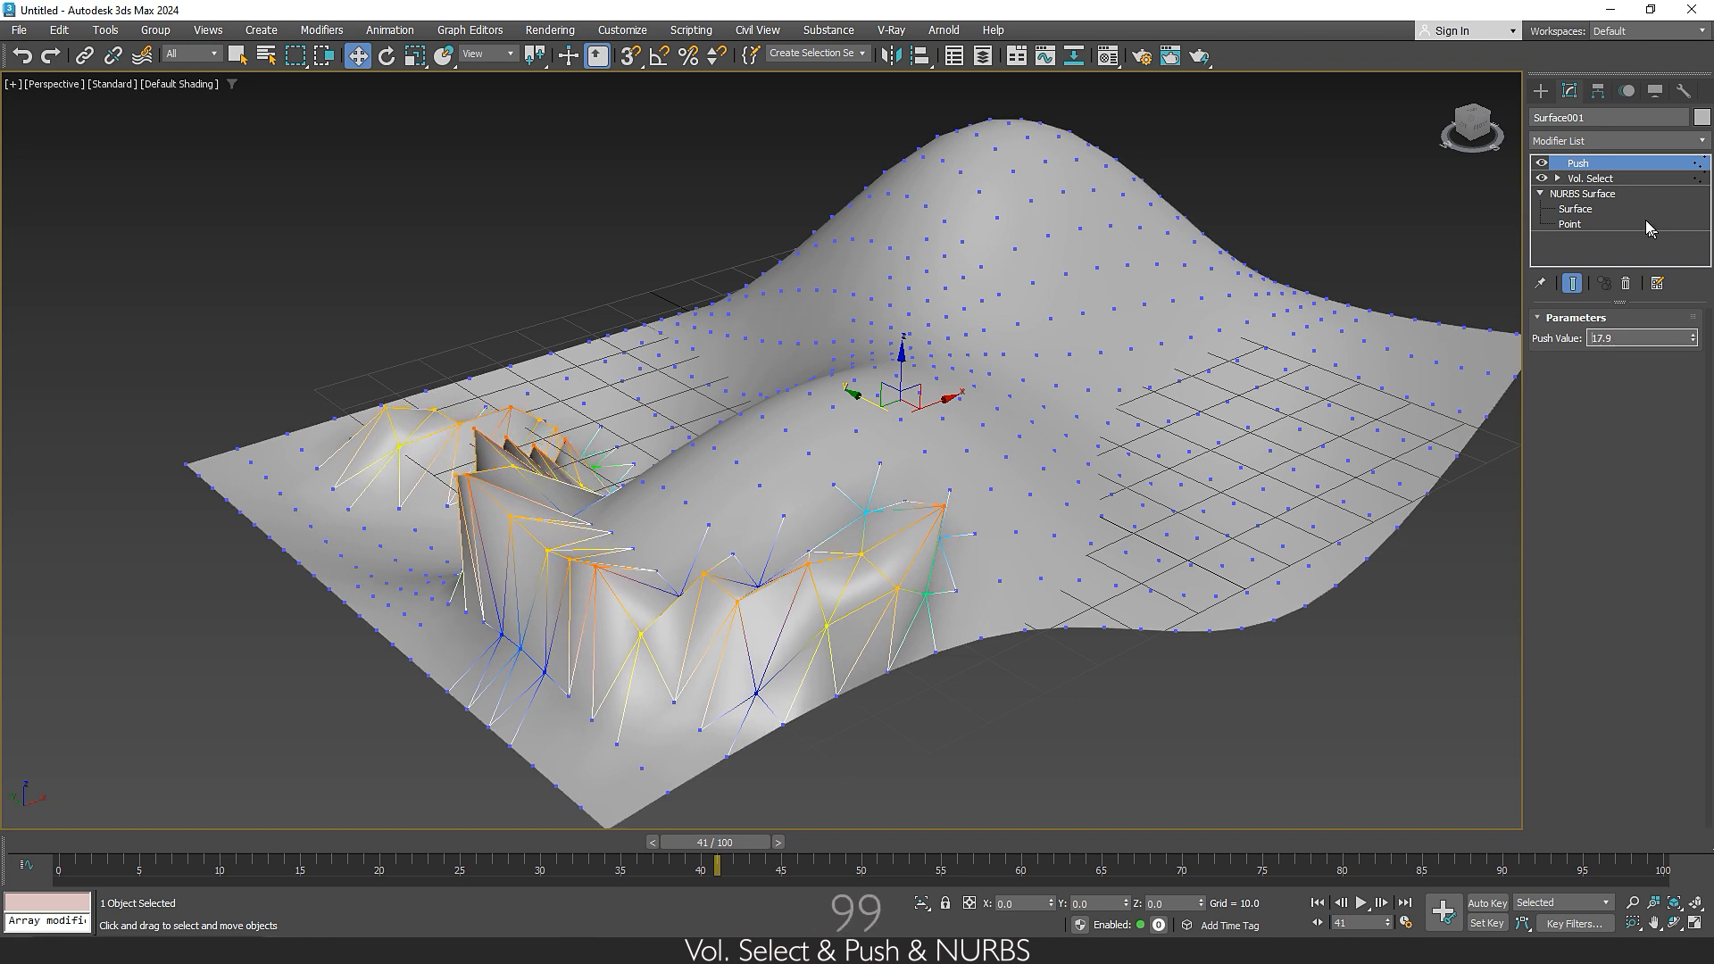
Add a TurboSmooth modifier on top of the terrain's modifier stack with 2 iterations
left_click(1639, 145)
type("t")
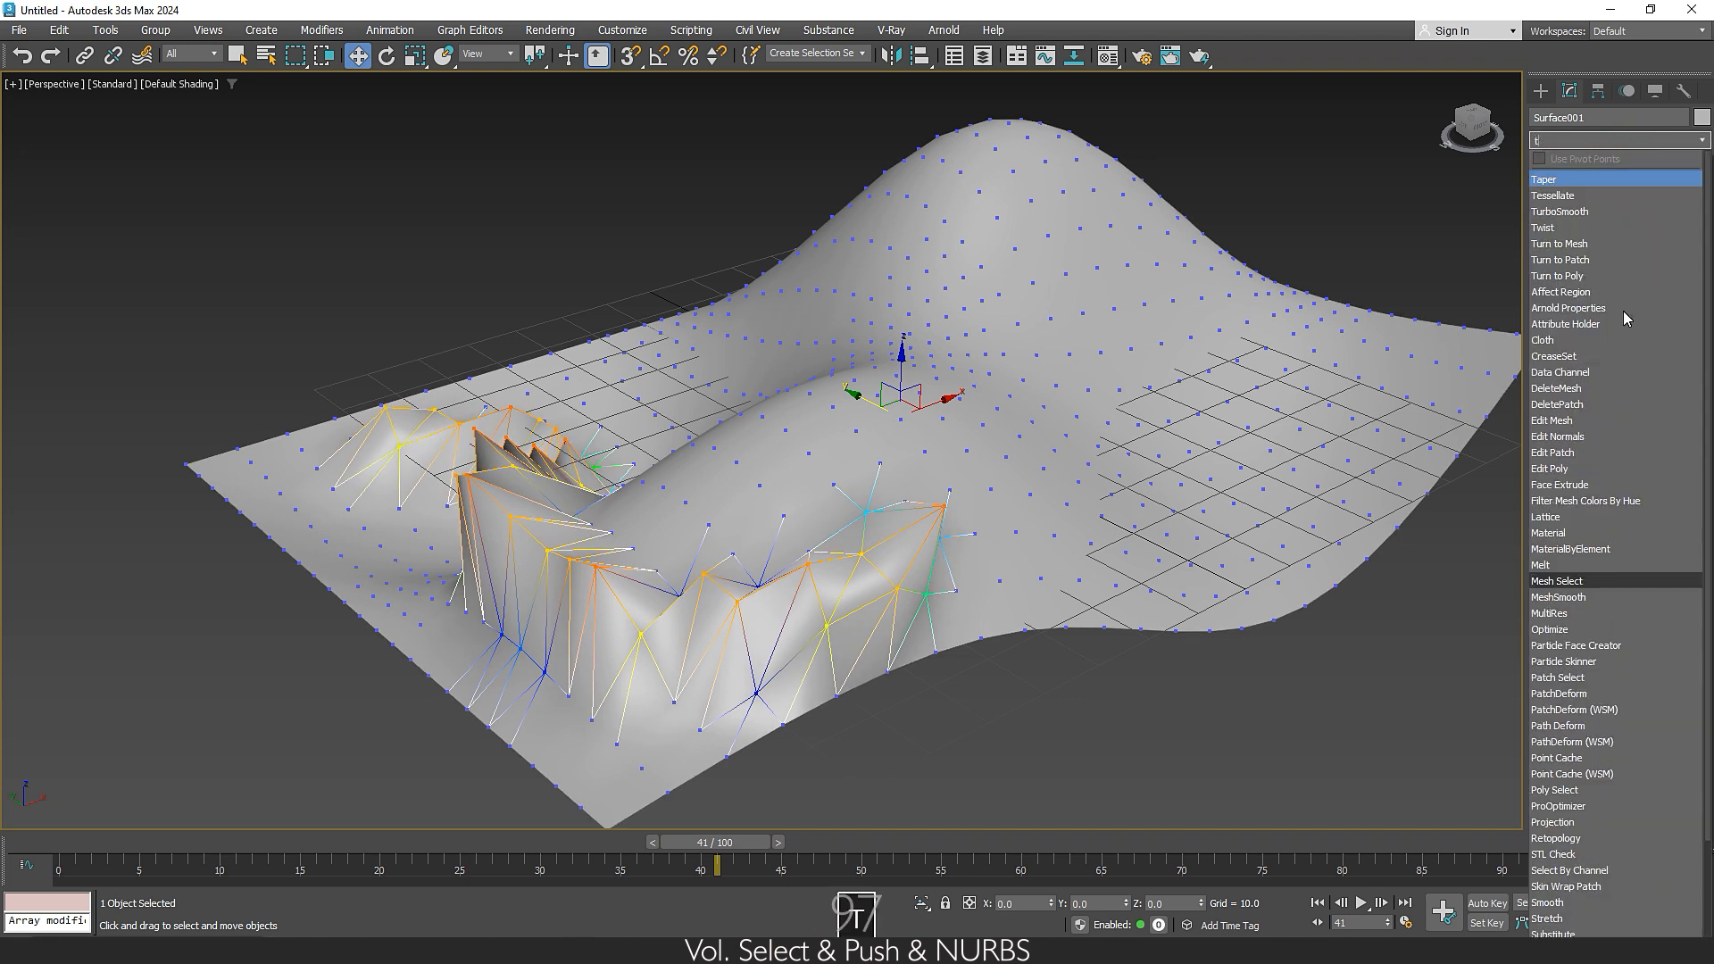
type("u")
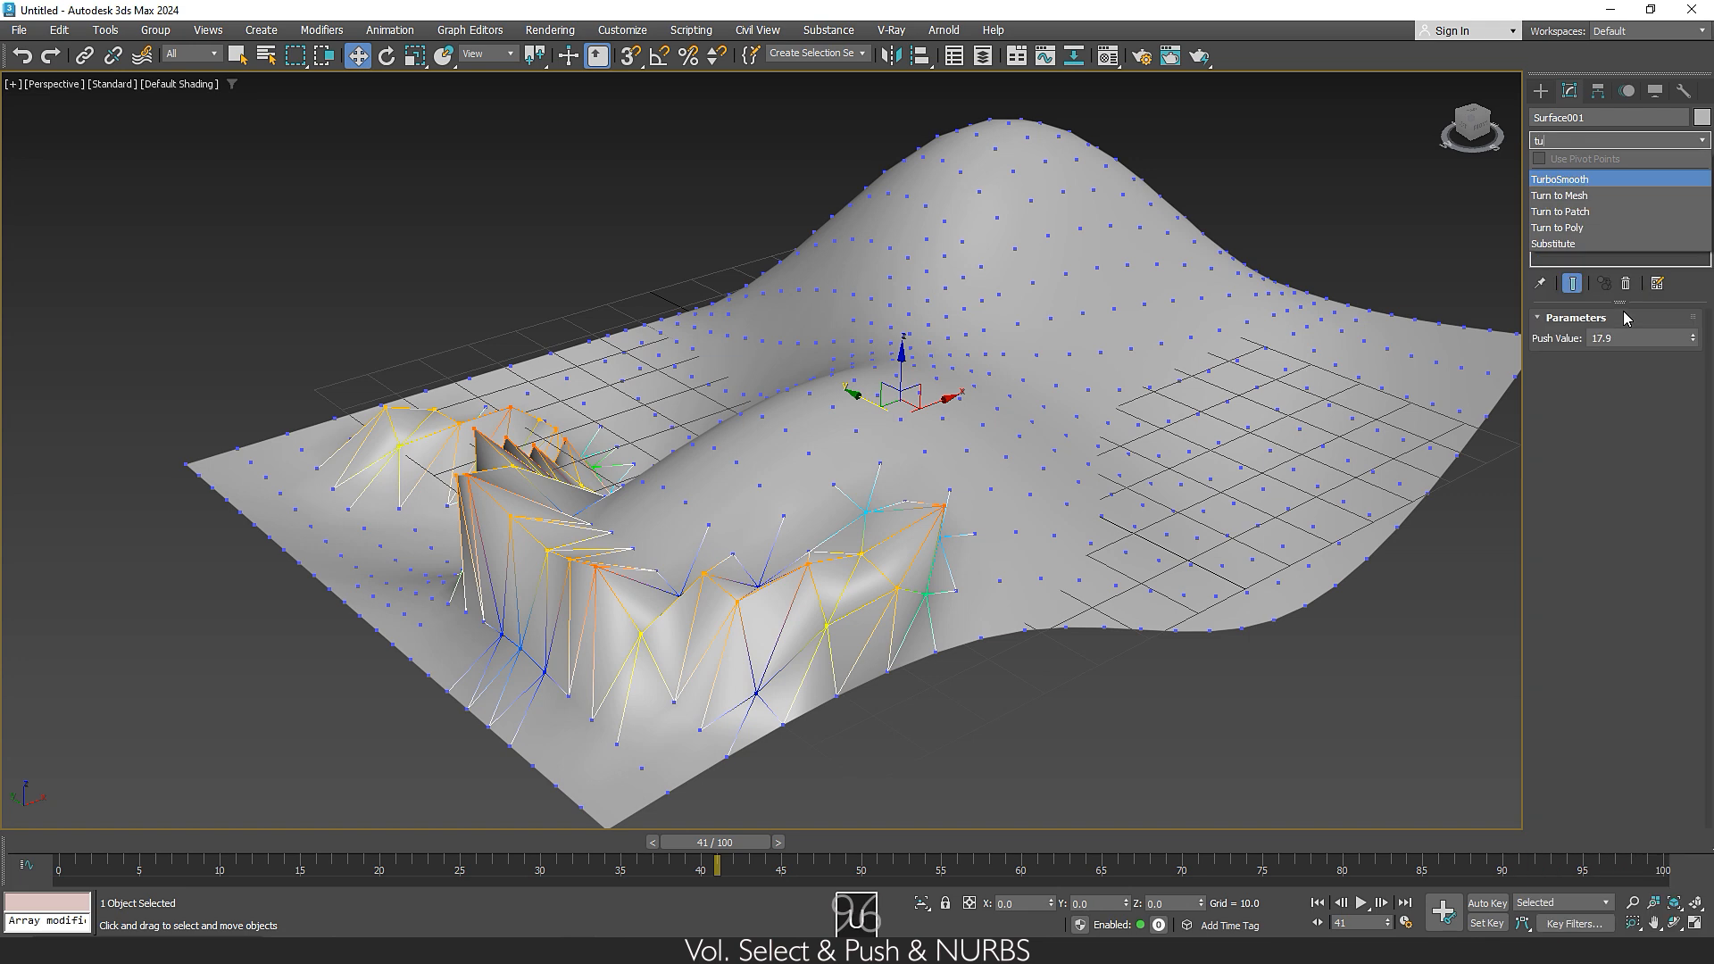
left_click(1632, 180)
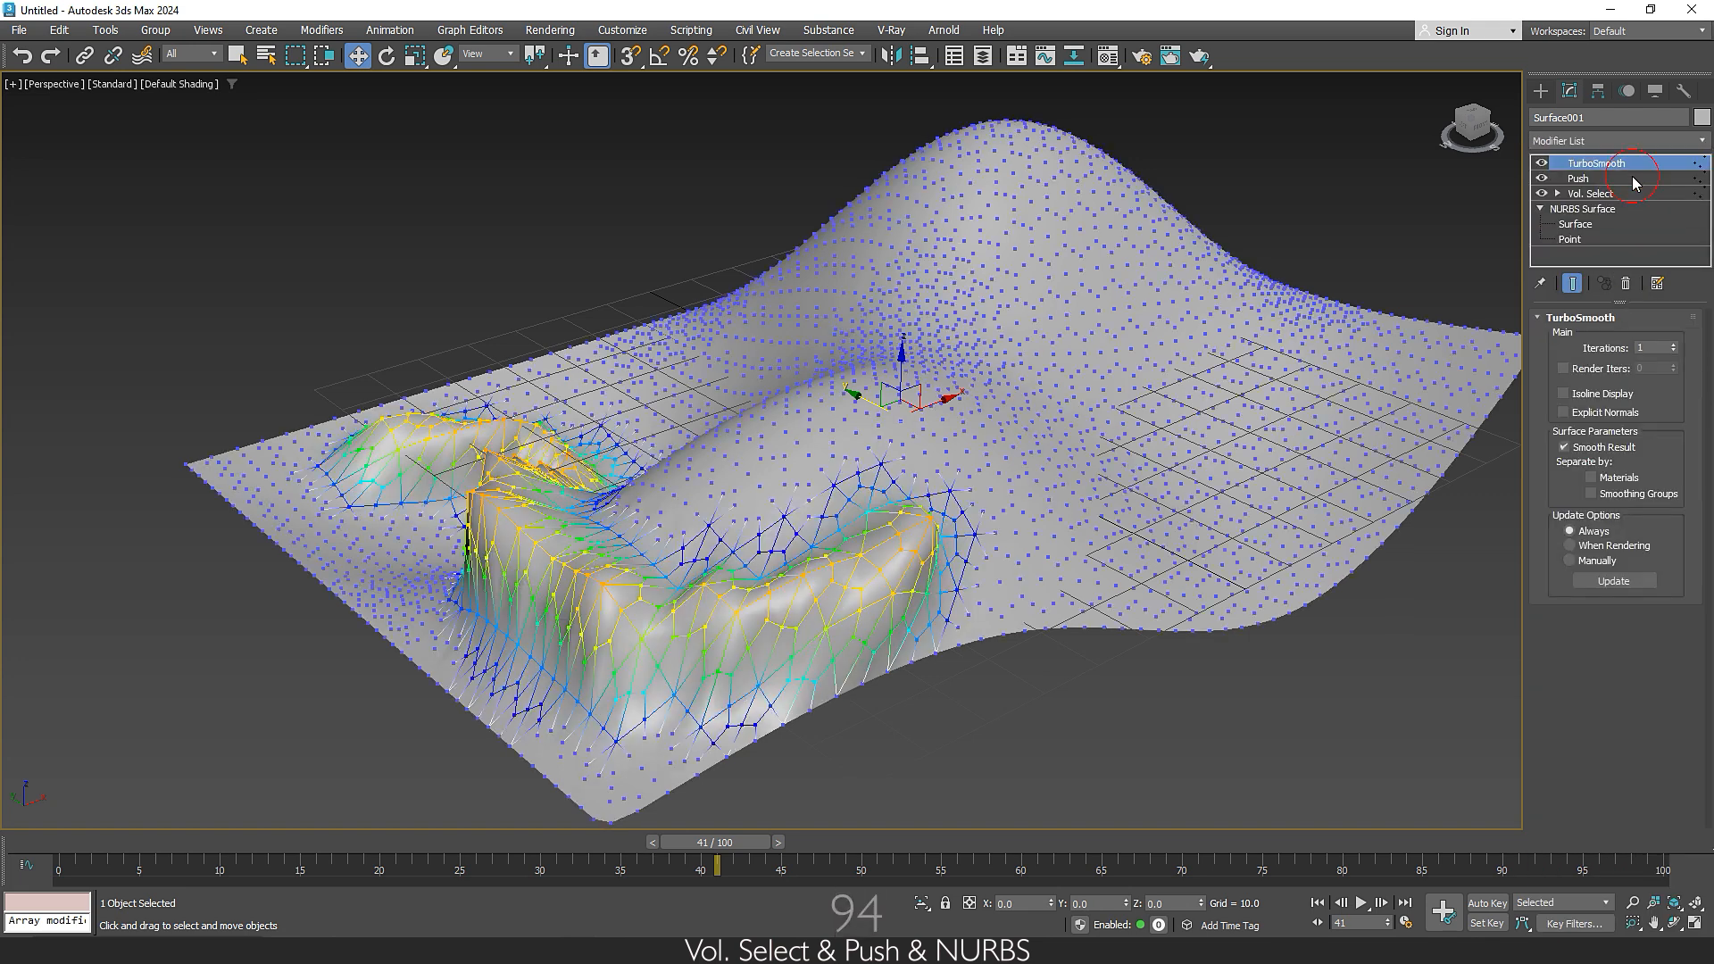
left_click(1674, 346)
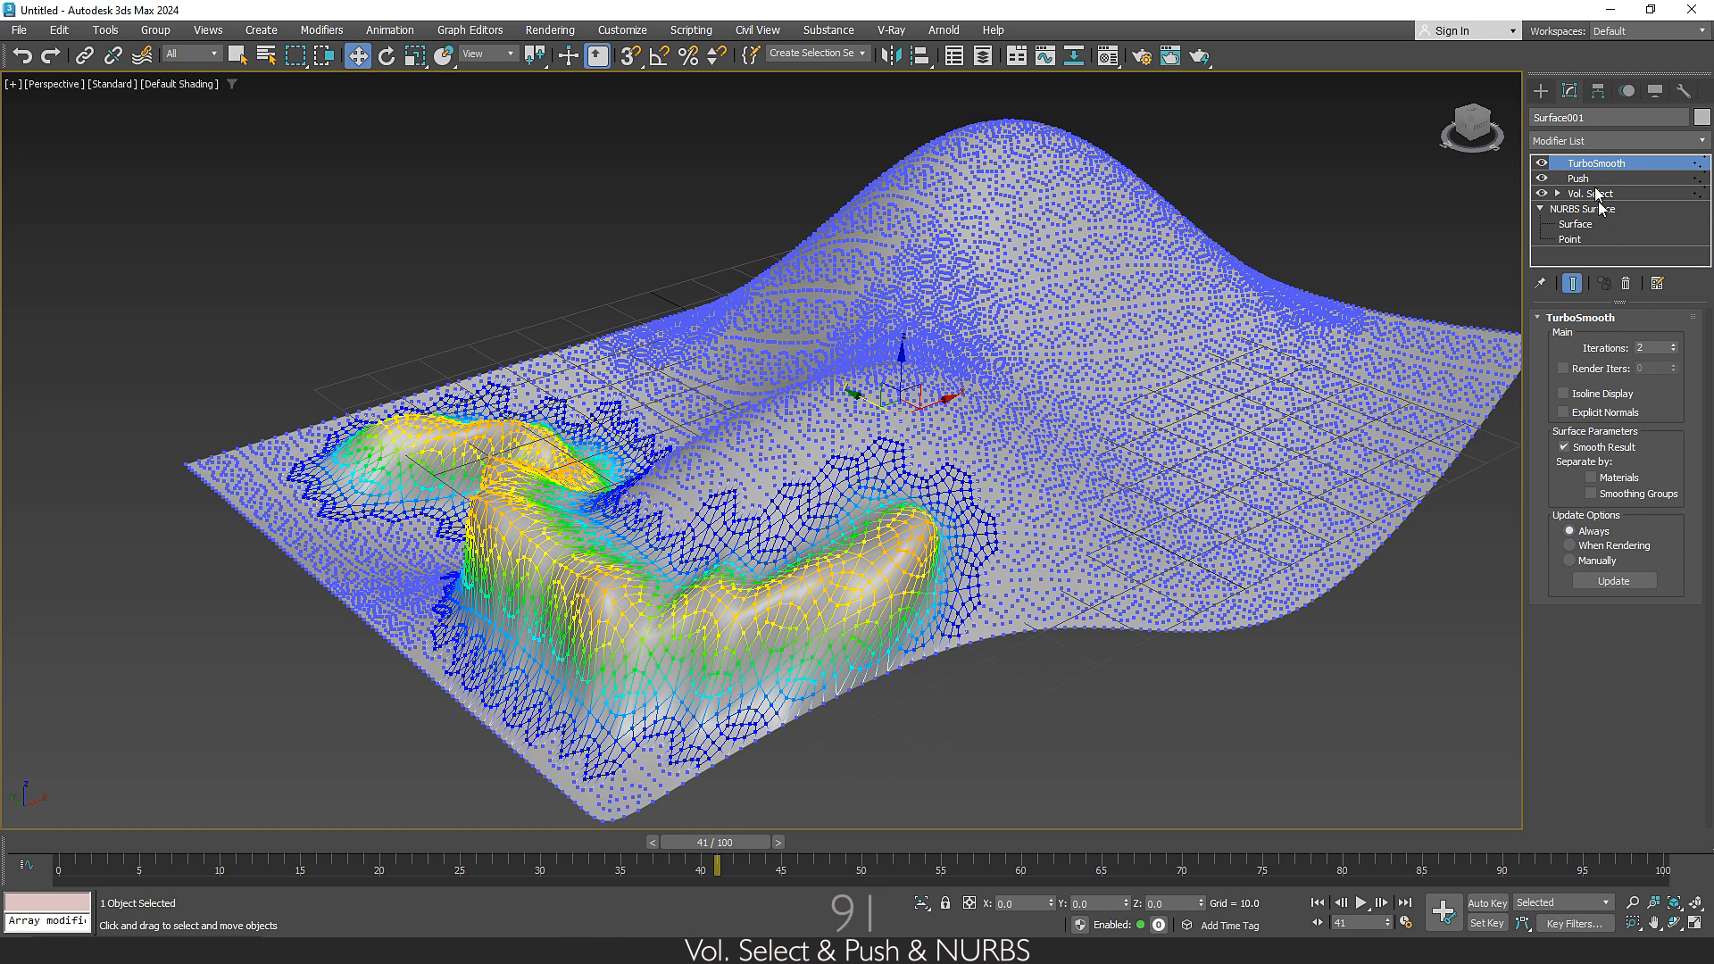
Hide the vertex display and scrub the timeline back and forth, ending at frame 8, to check the animated ridge
left_click(1541, 90)
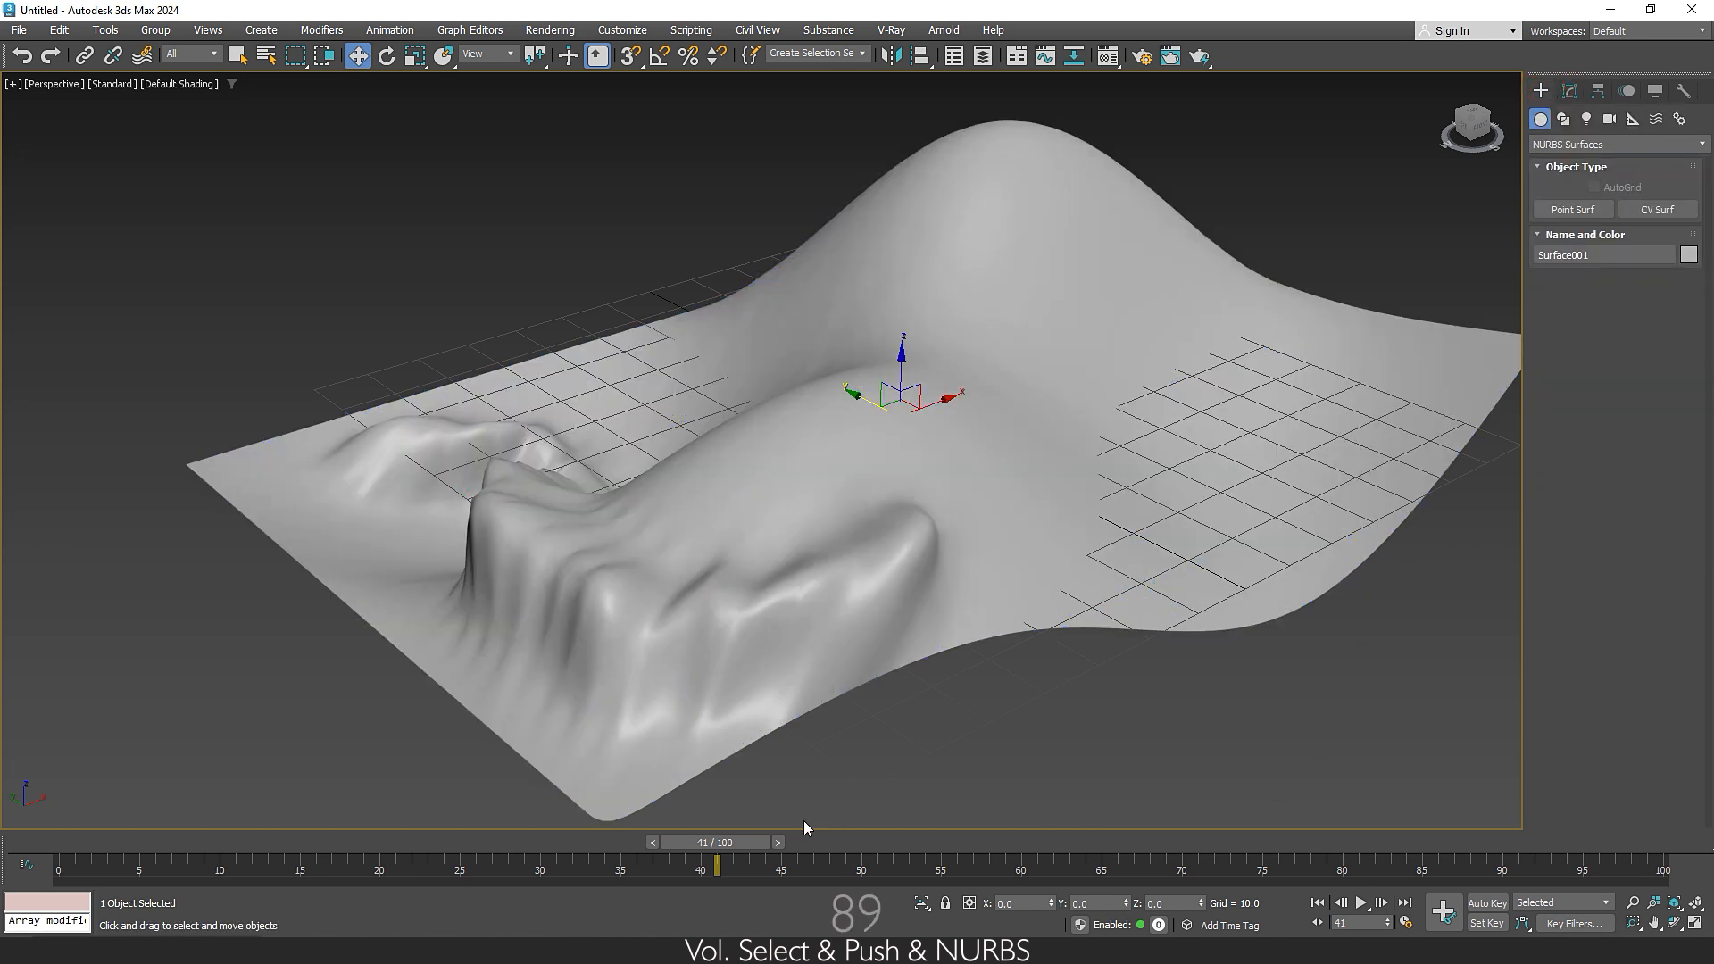
left_click_drag(741, 841, 384, 908)
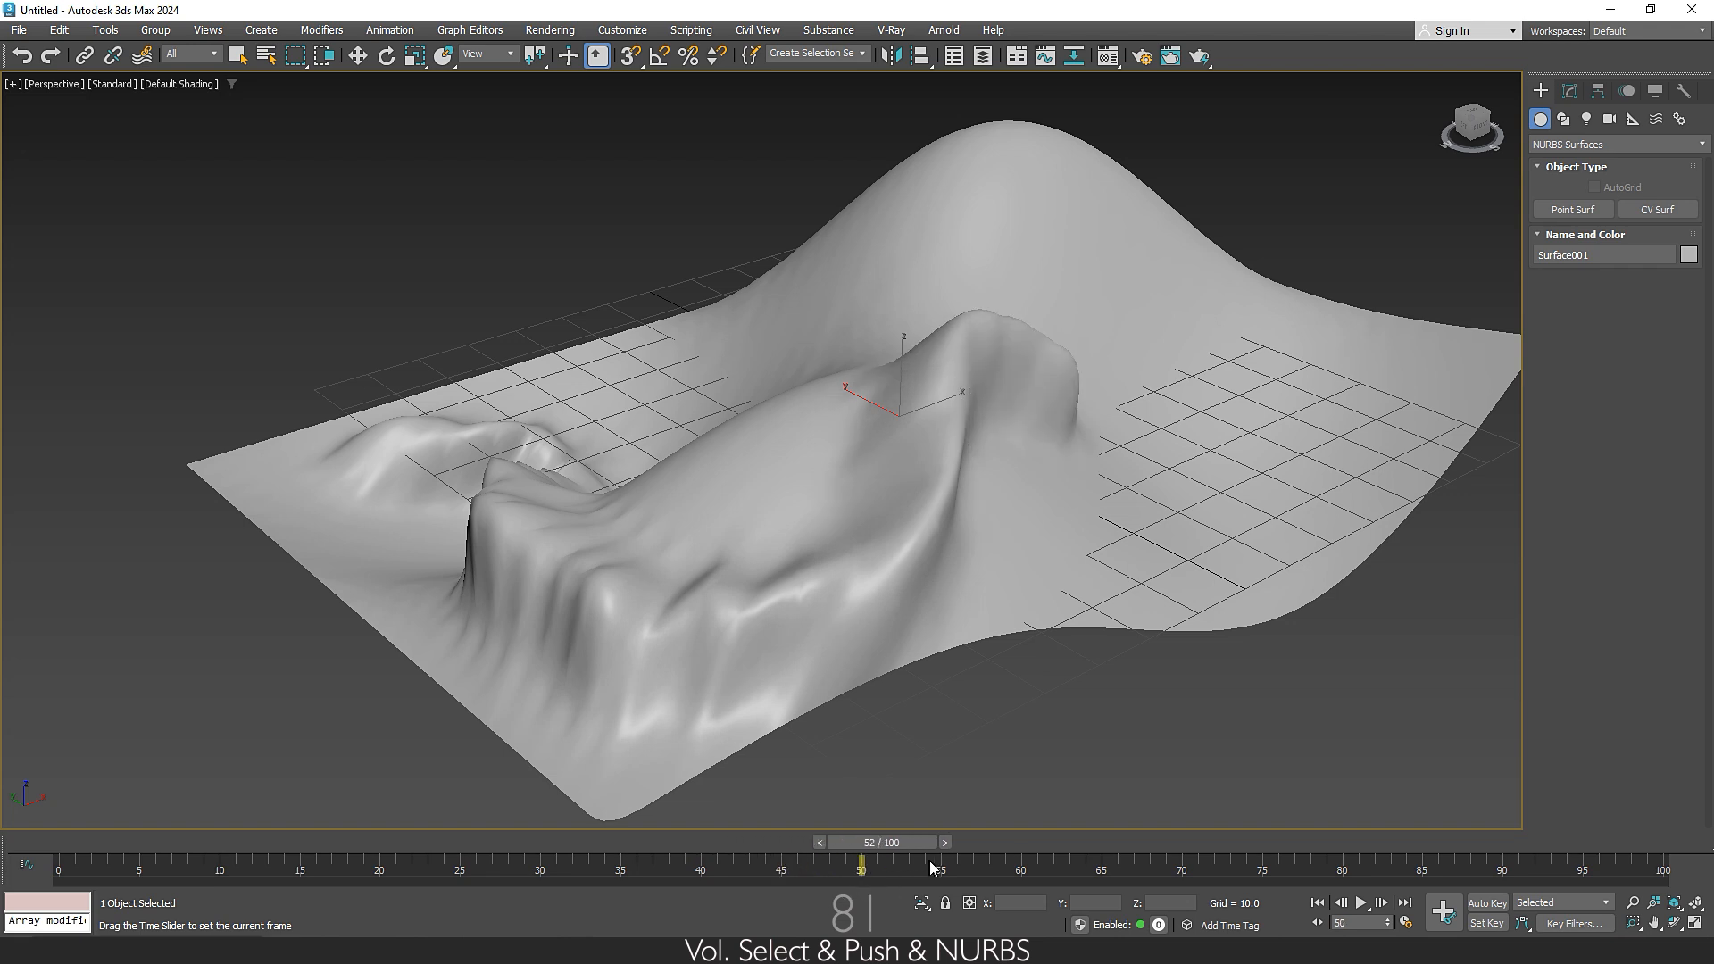
left_click_drag(1227, 861, 227, 739)
key("w")
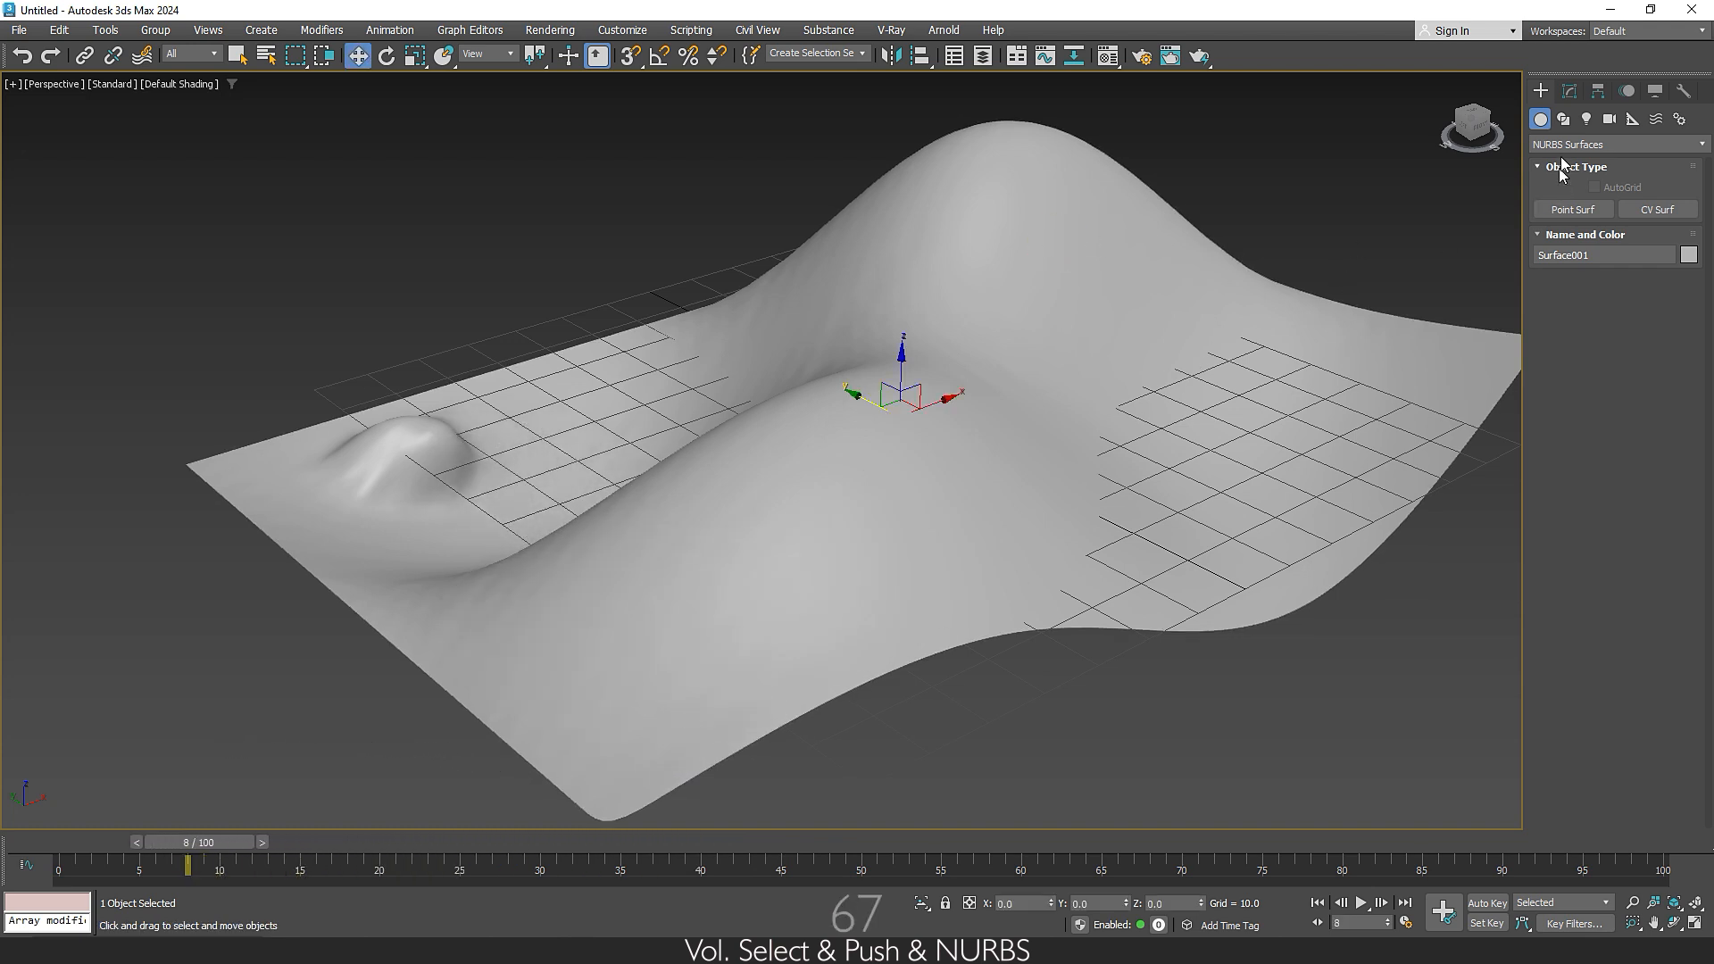
Widen the Vol. Select soft selection by setting its Falloff to 20.444
left_click(1569, 93)
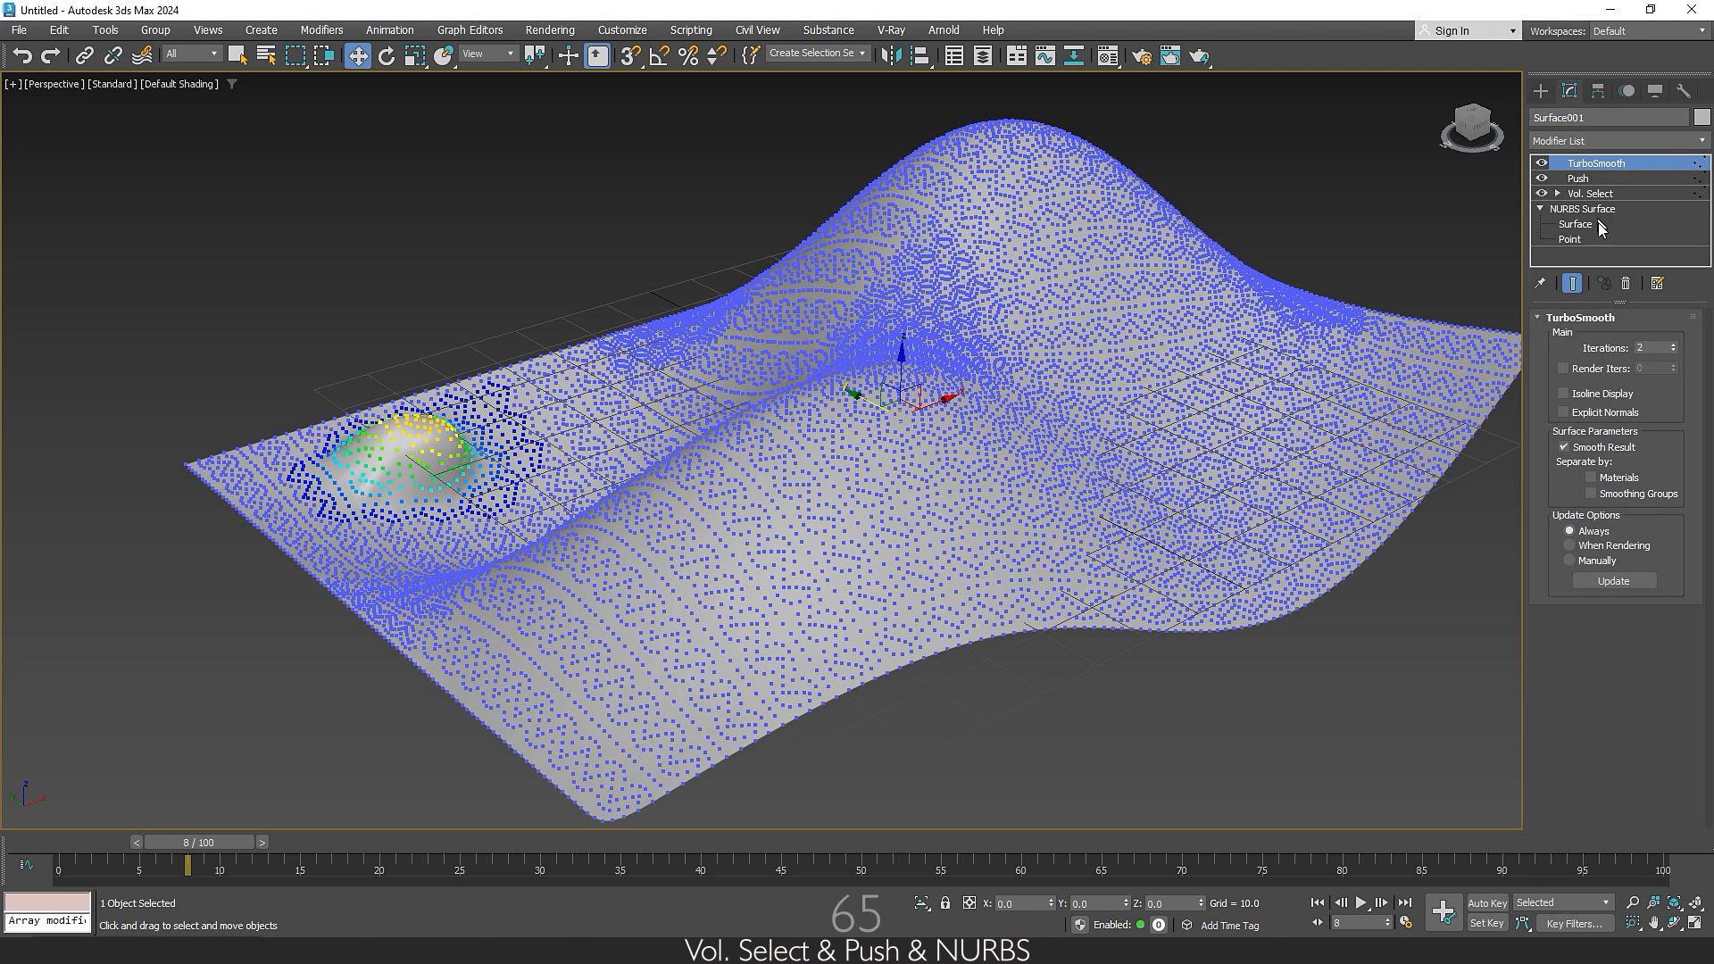
left_click(1580, 179)
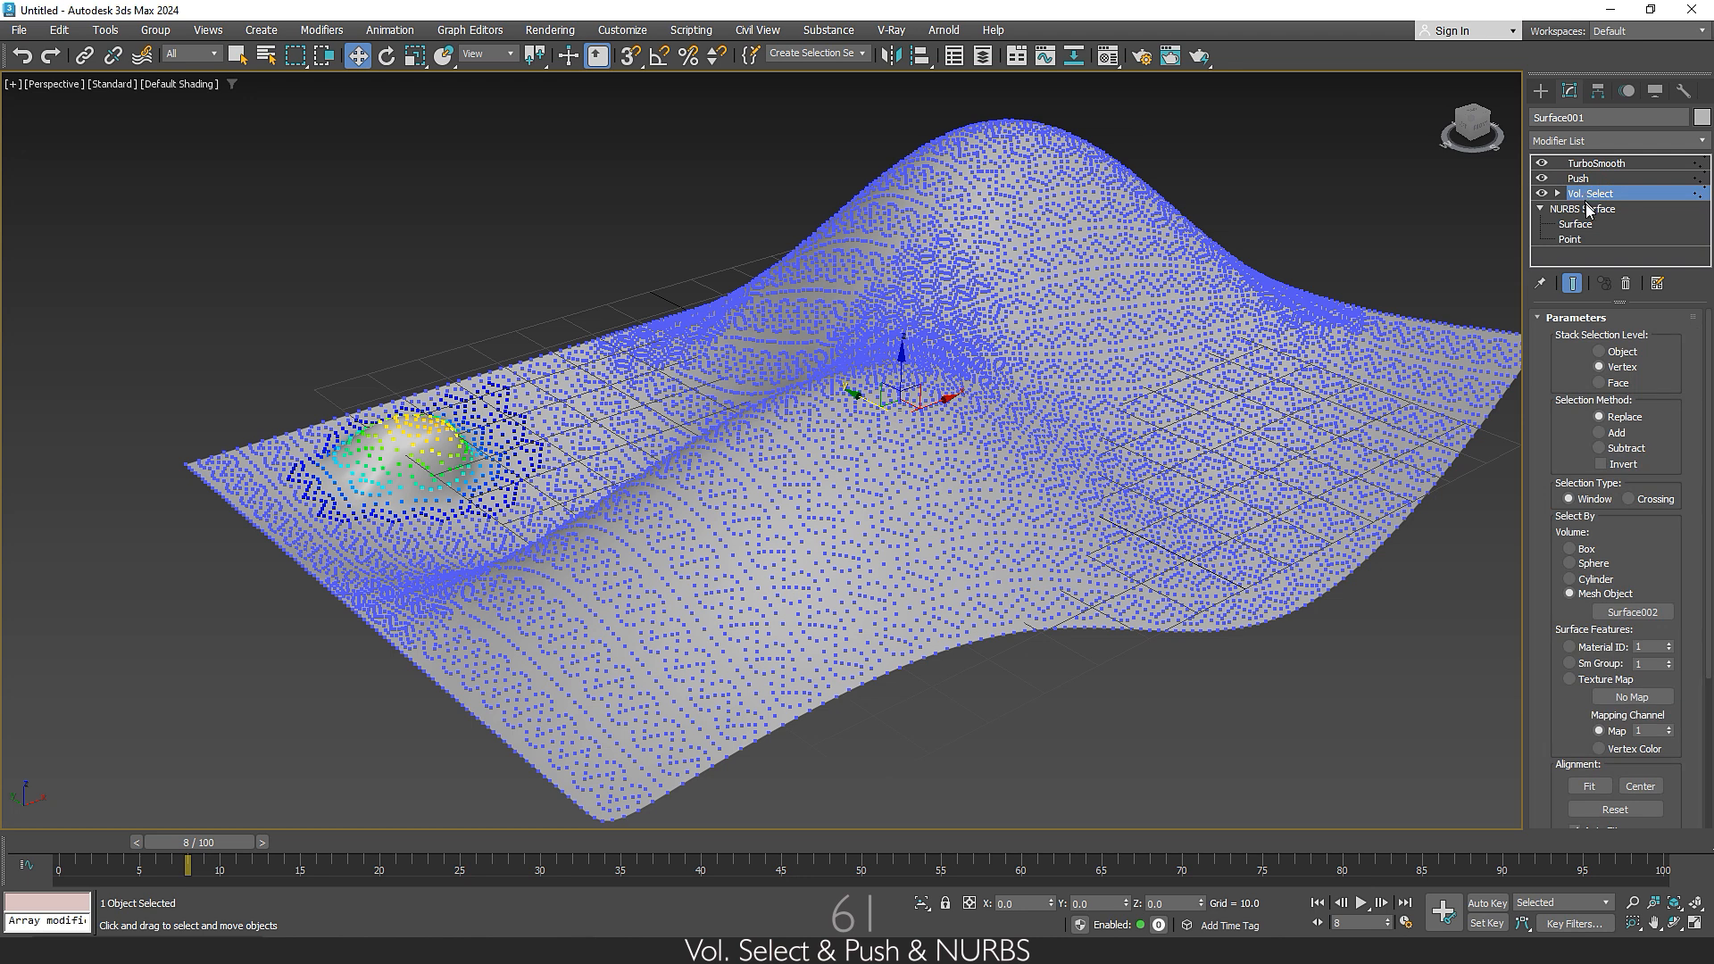
left_click_drag(1672, 569, 1673, 229)
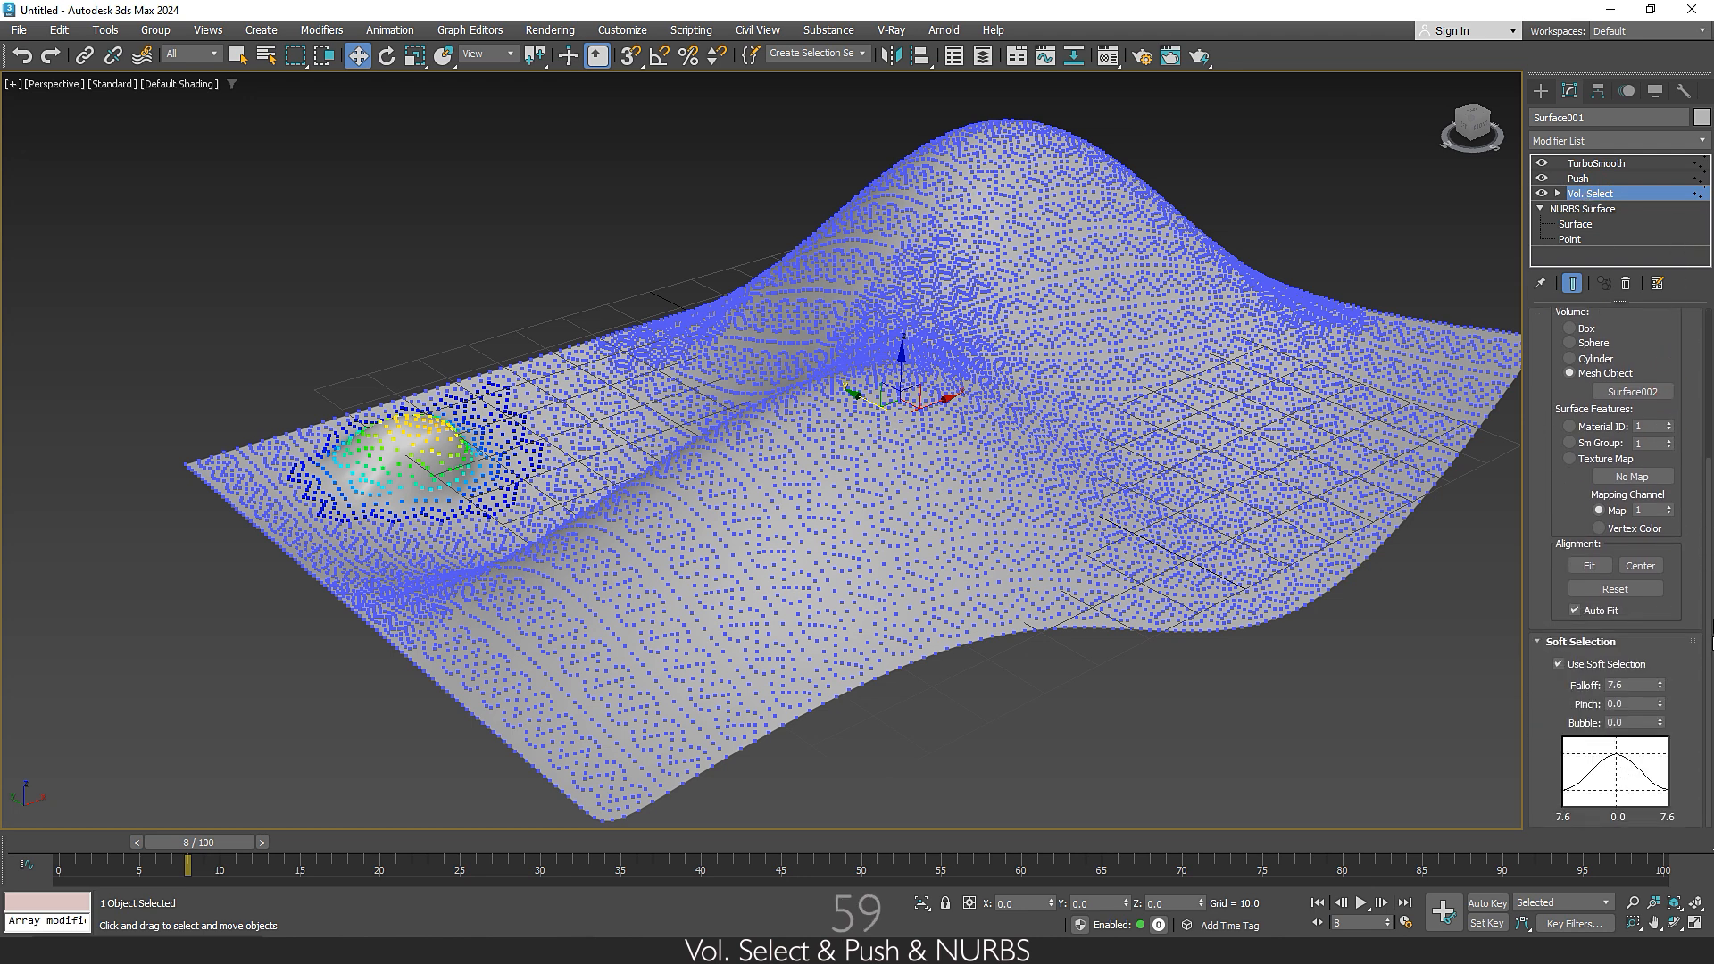
left_click_drag(1659, 683, 1702, 541)
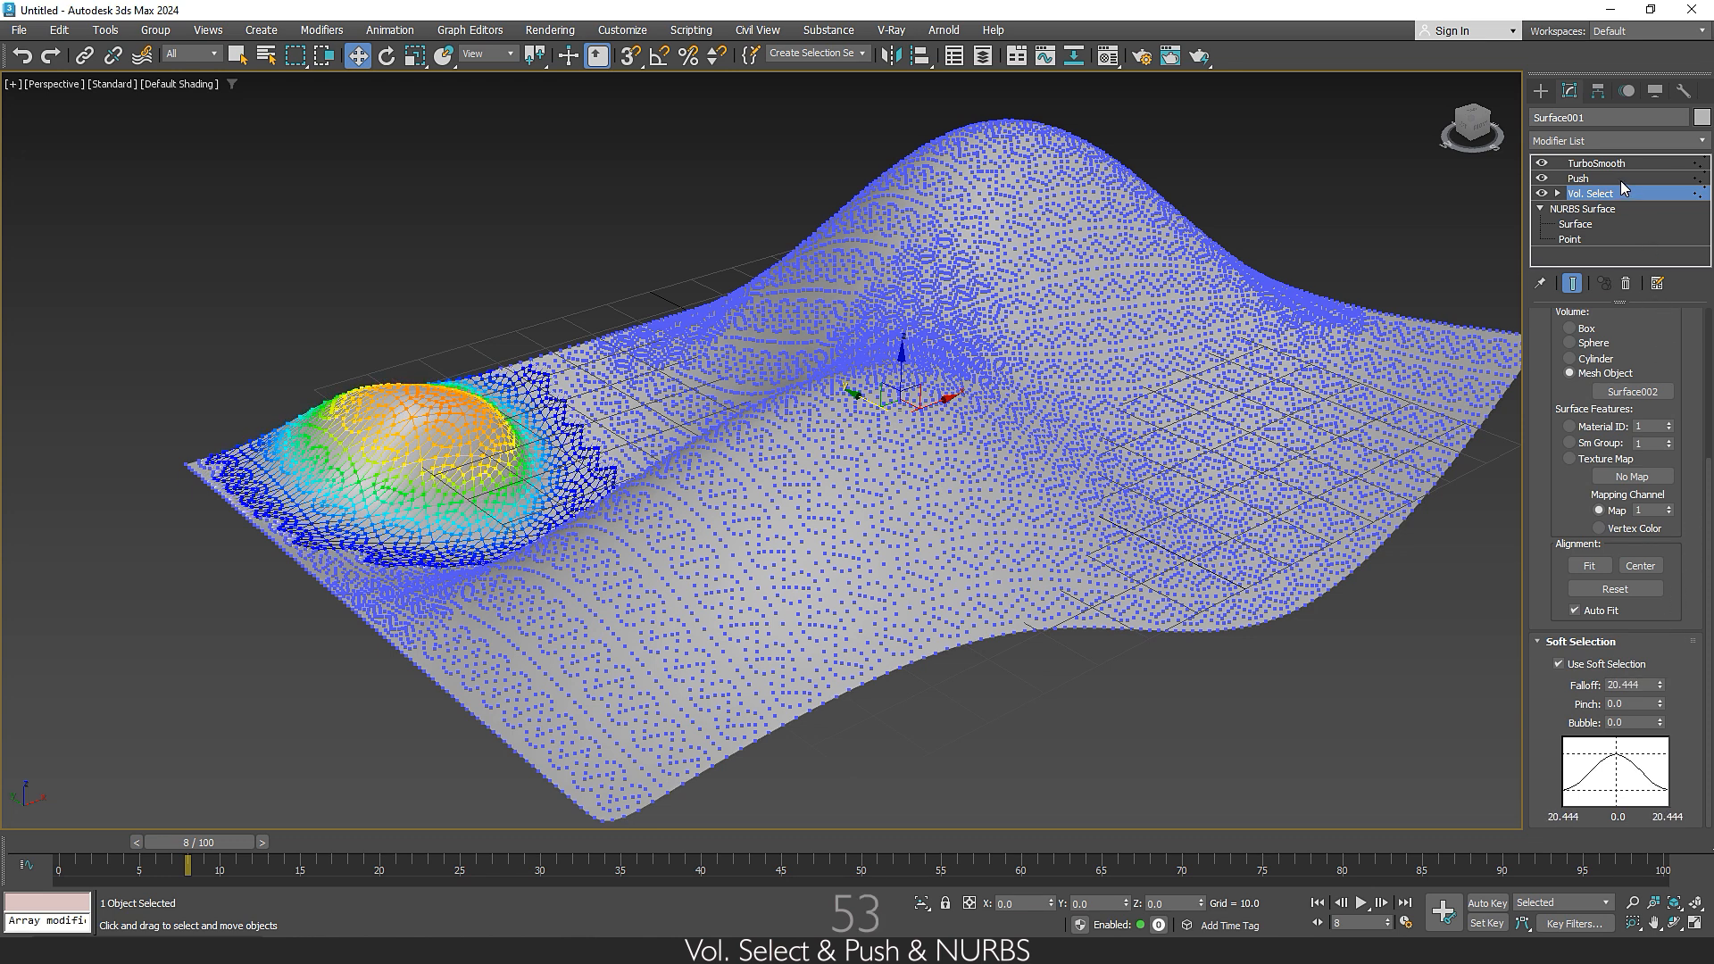
left_click(1617, 156)
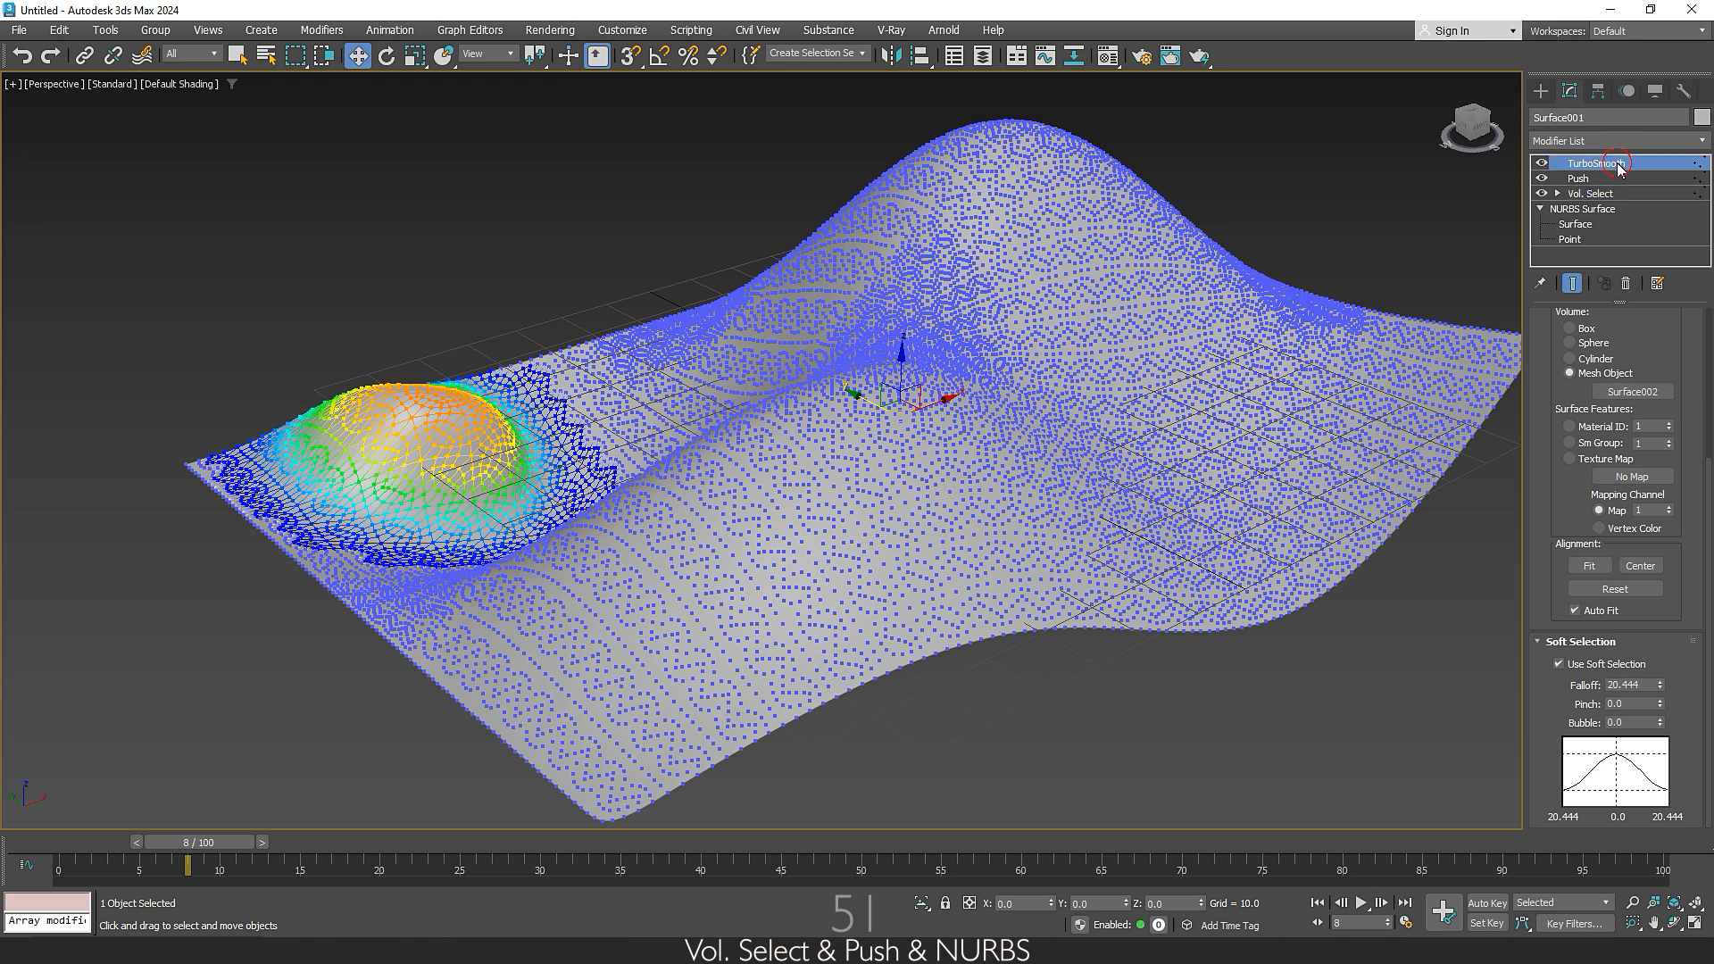
Check the wider ridge at frame 15, and invert it into a trench by setting the Push Value to -16.4
left_click_drag(217, 843, 304, 794)
left_click(1542, 92)
key("w")
left_click(1569, 91)
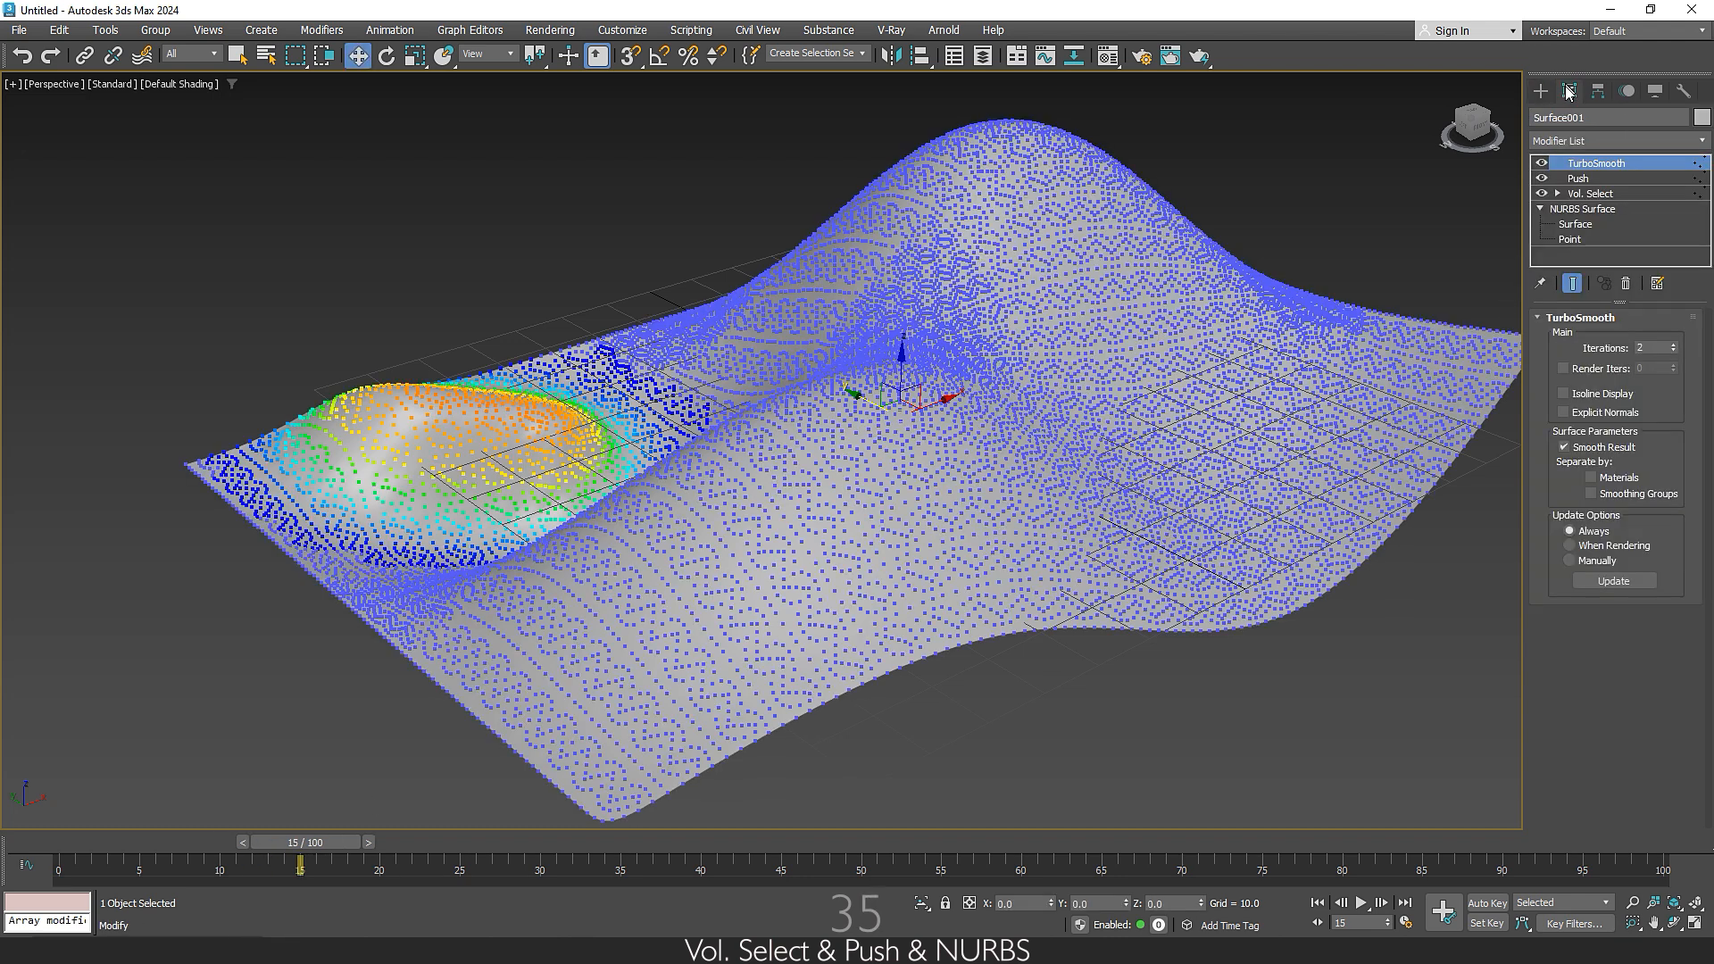
left_click(1598, 179)
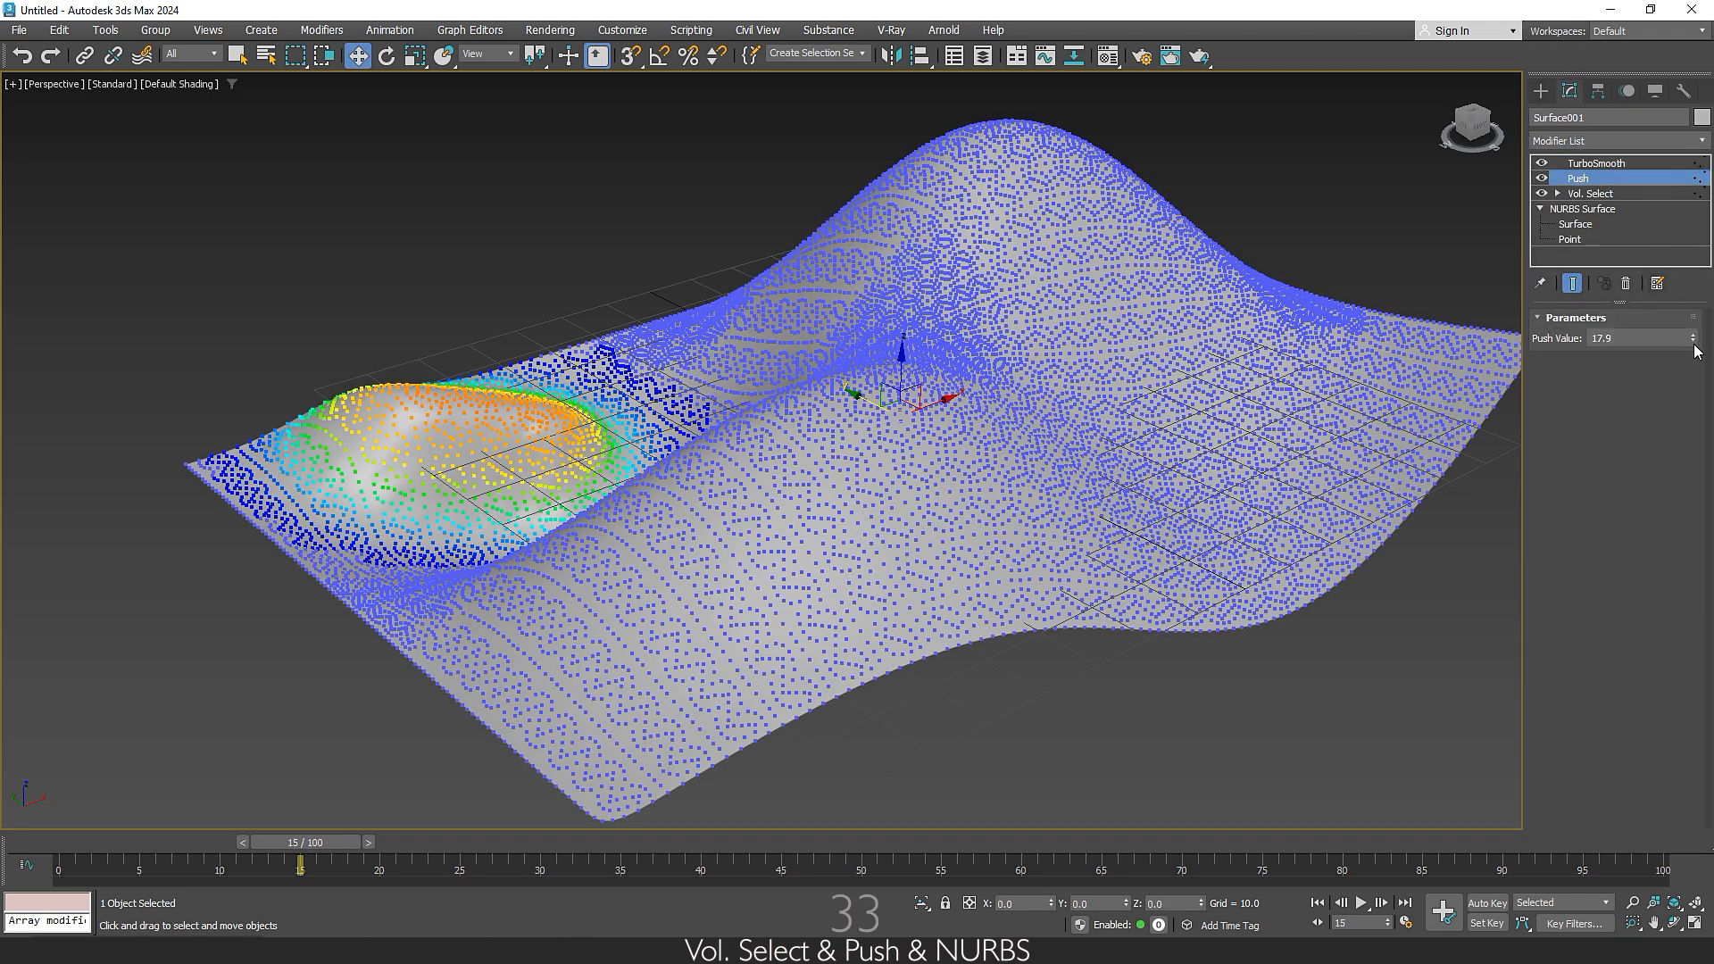
left_click_drag(1696, 340, 1697, 637)
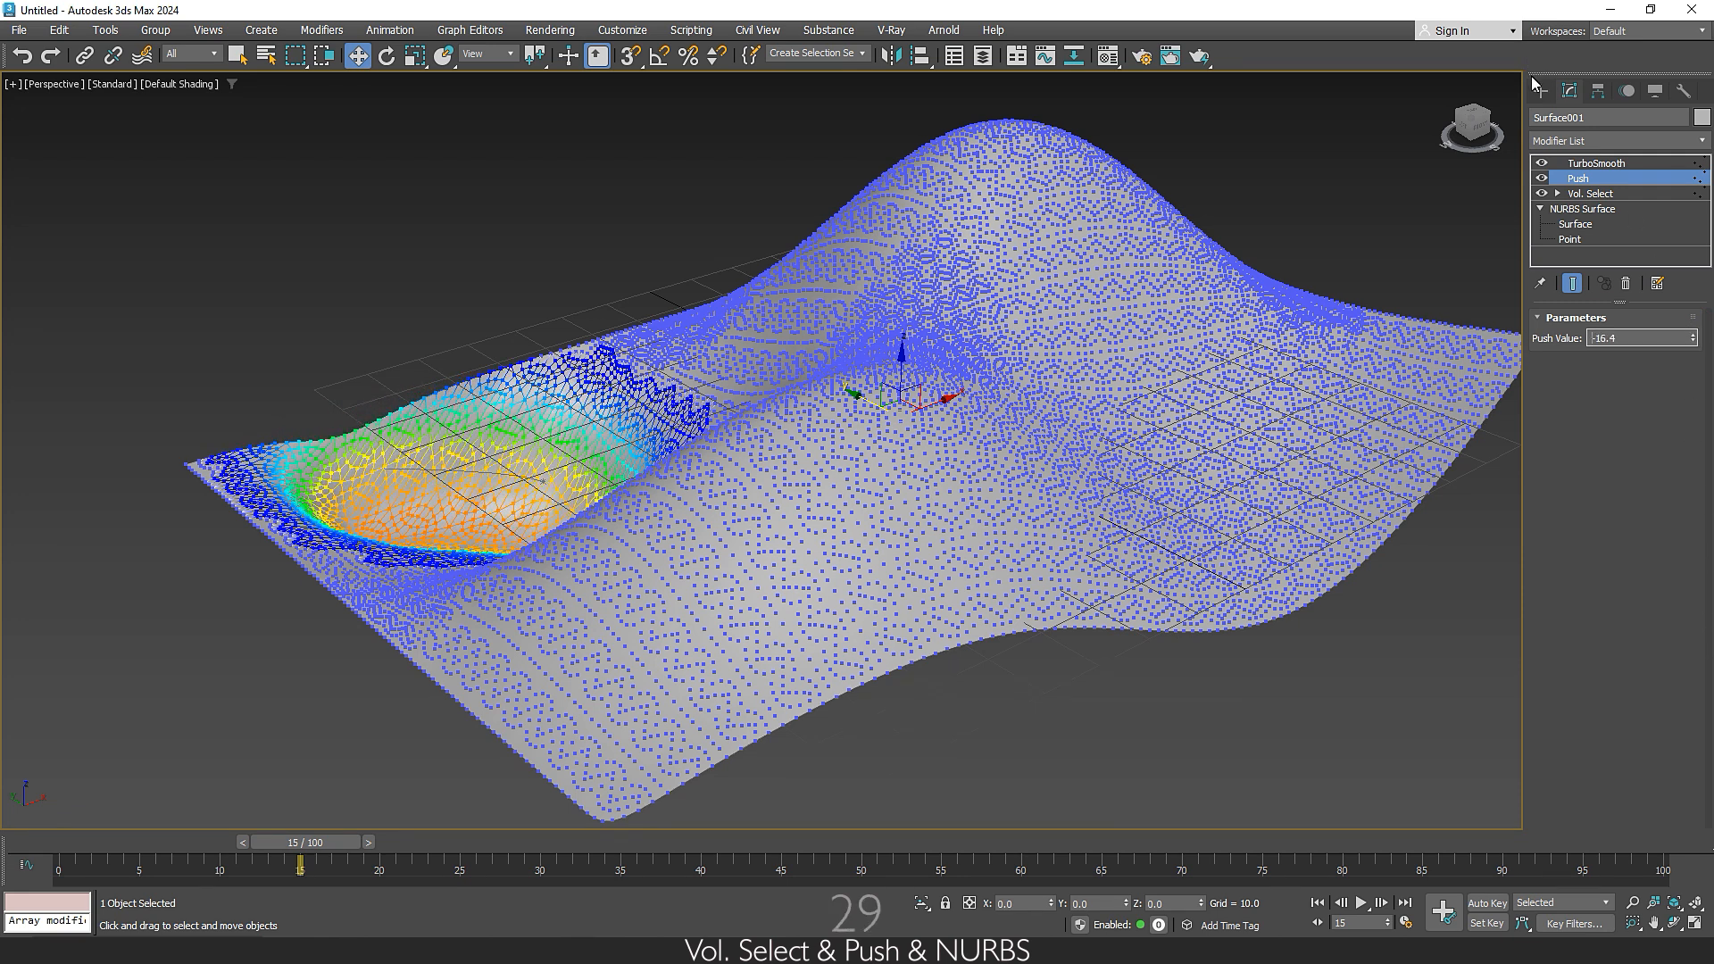
Hide the vertex display and scrub through the whole timeline to frame 99 to review the trench forming along the curve
left_click(1539, 90)
left_click_drag(330, 849, 1612, 934)
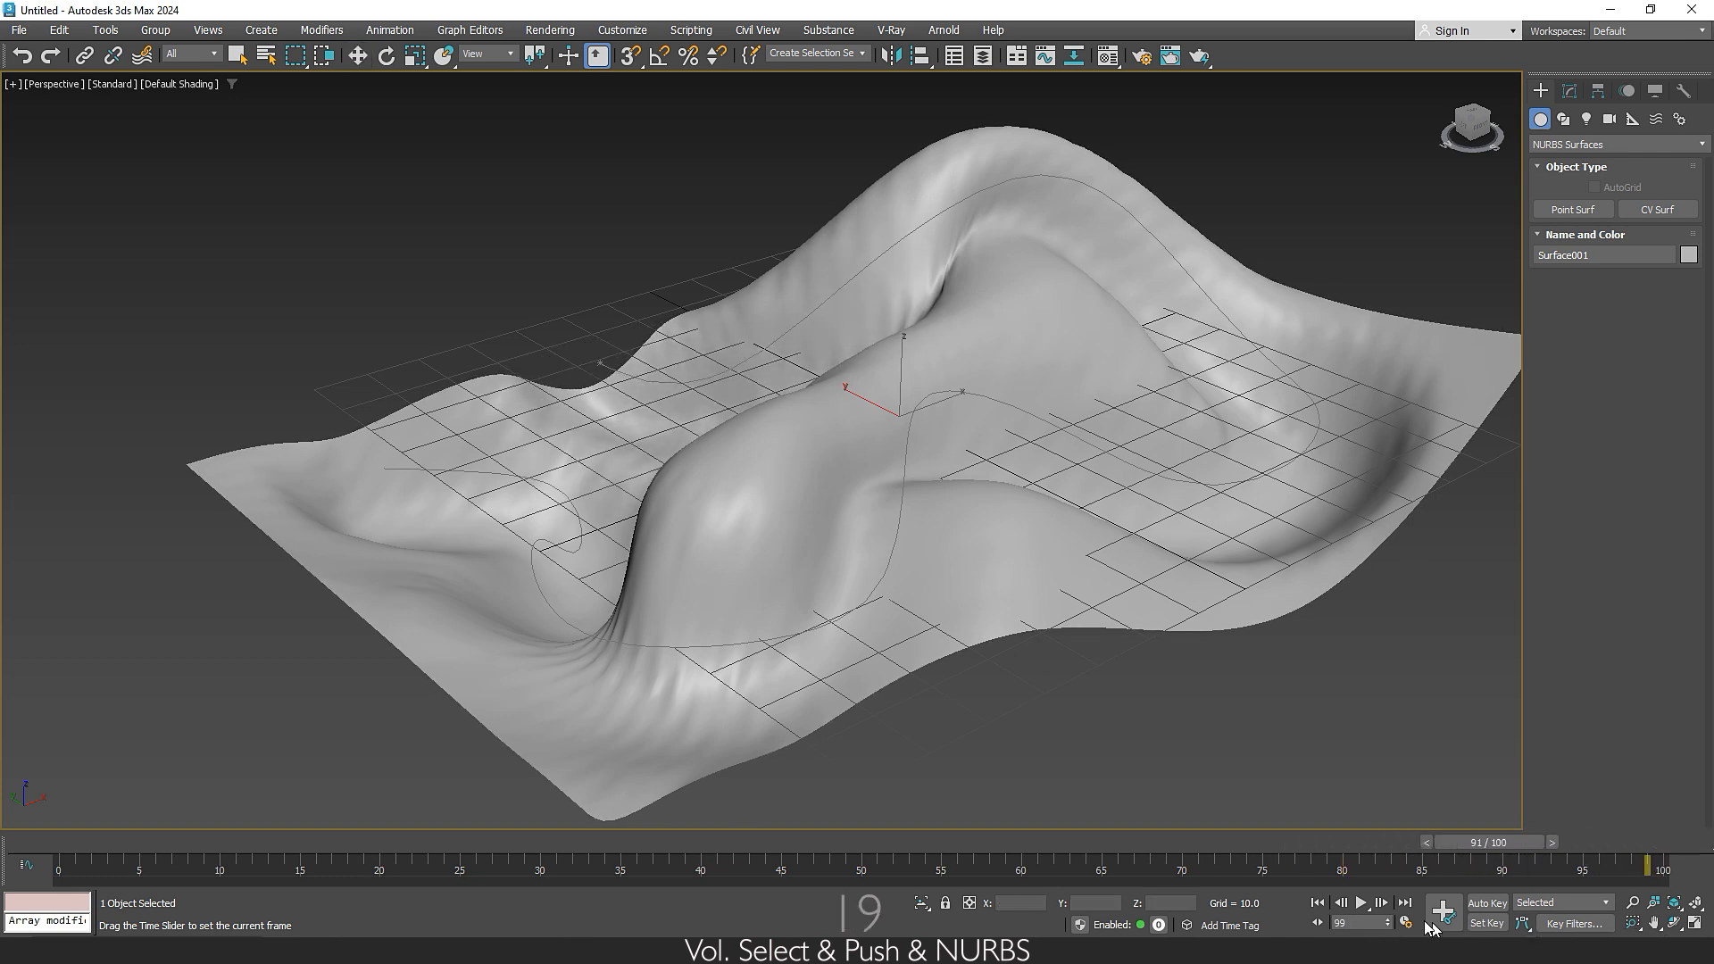
left_click_drag(1426, 928, 1366, 926)
key("w")
mouse_move(1054, 671)
middle_mouse_down("alt")
mouse_move(945, 679)
mouse_move(982, 777)
mouse_move(1017, 727)
mouse_move(1085, 687)
mouse_move(1050, 668)
middle_mouse_up("alt")
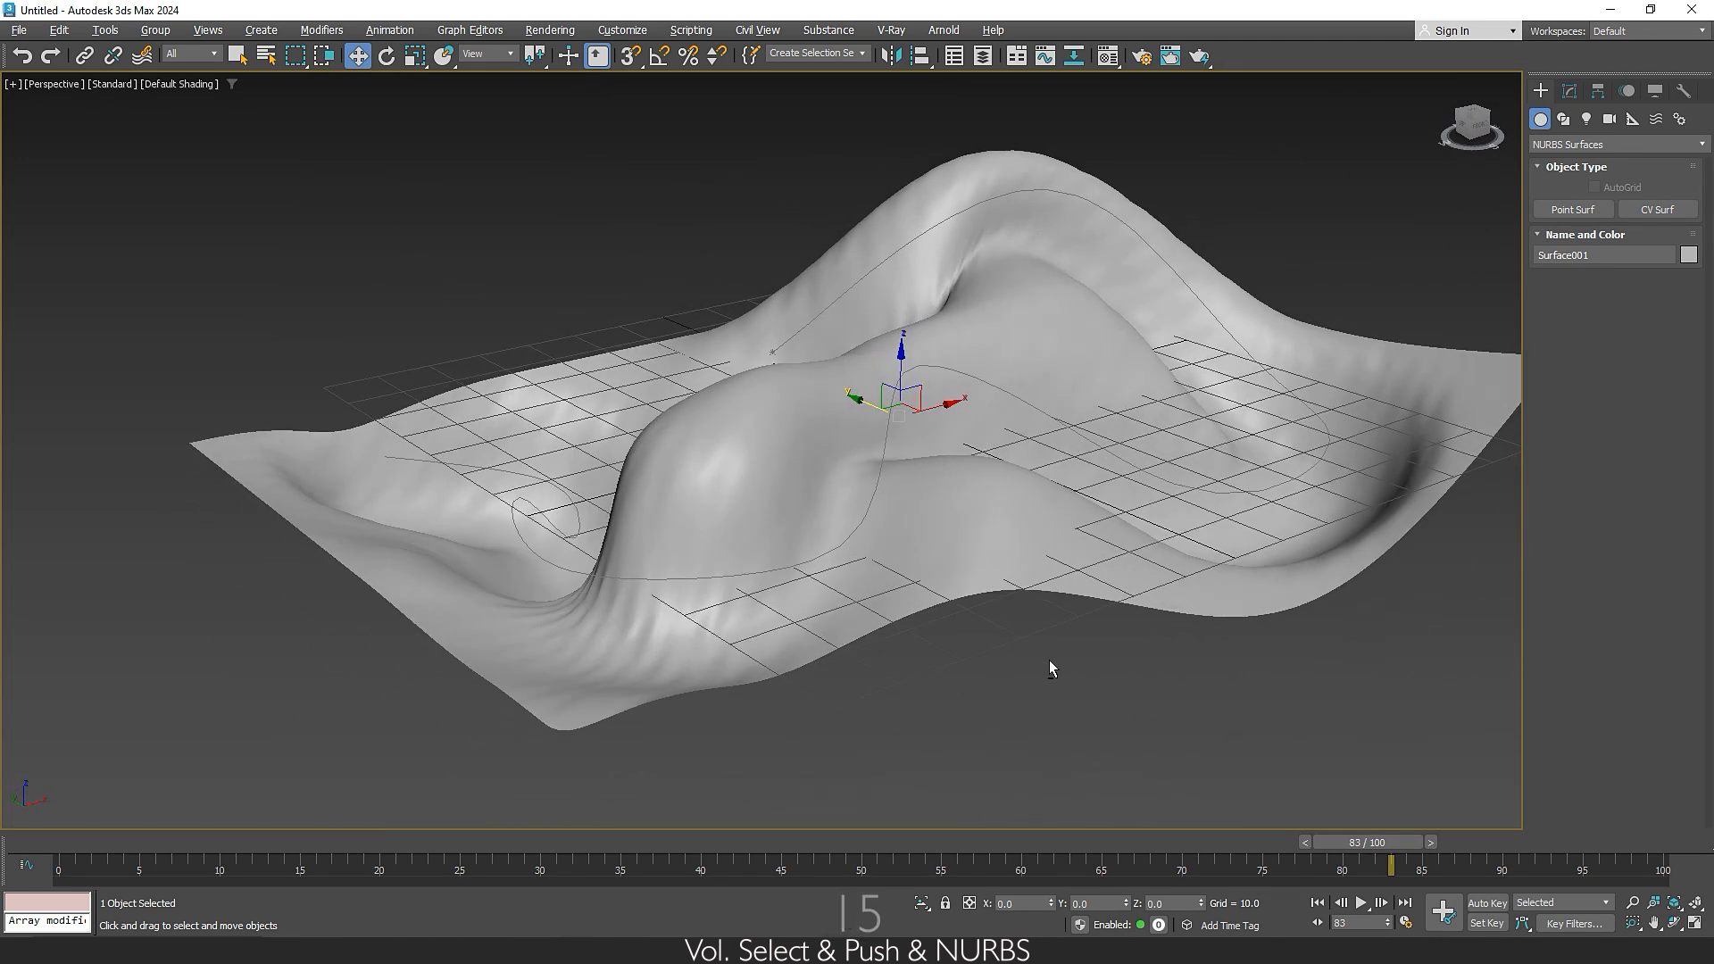
left_click_drag(1358, 844, 362, 812)
left_click_drag(217, 806, 1644, 939)
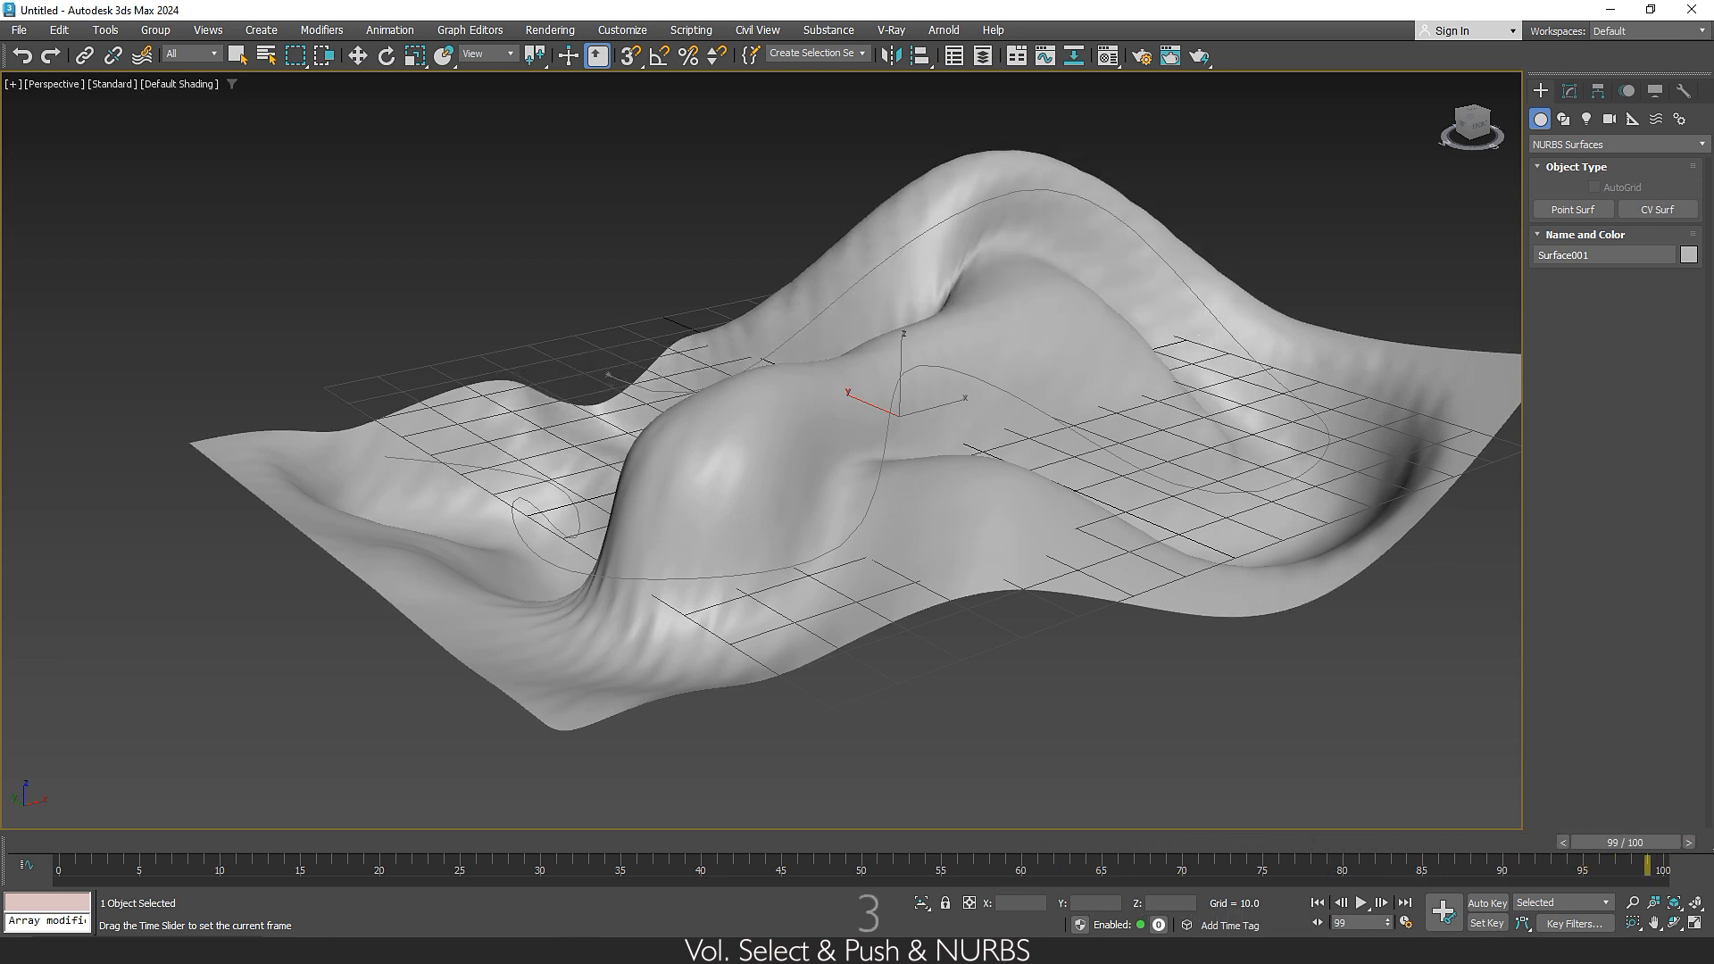